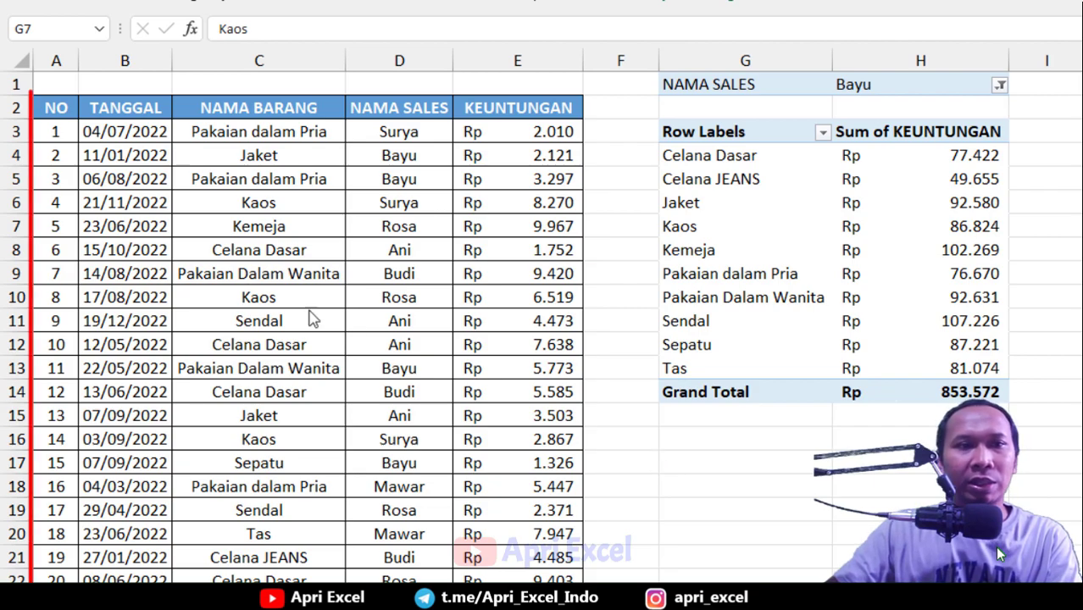
# Switch the pivot table's NAMA SALES filter to a different salesperson and finally to (All)
pyautogui.click(258, 250)
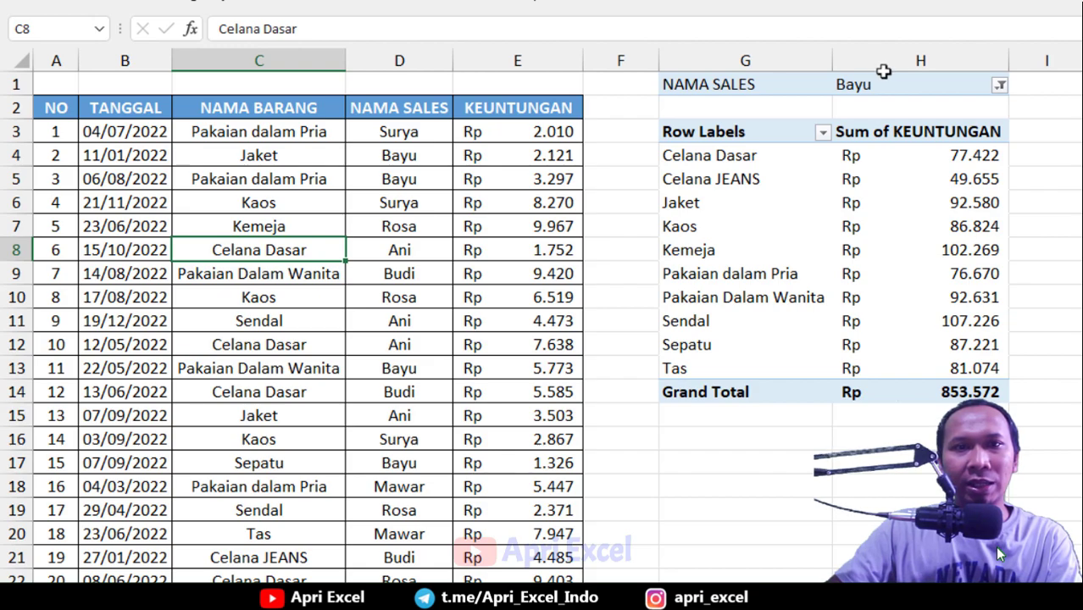
pyautogui.click(1000, 84)
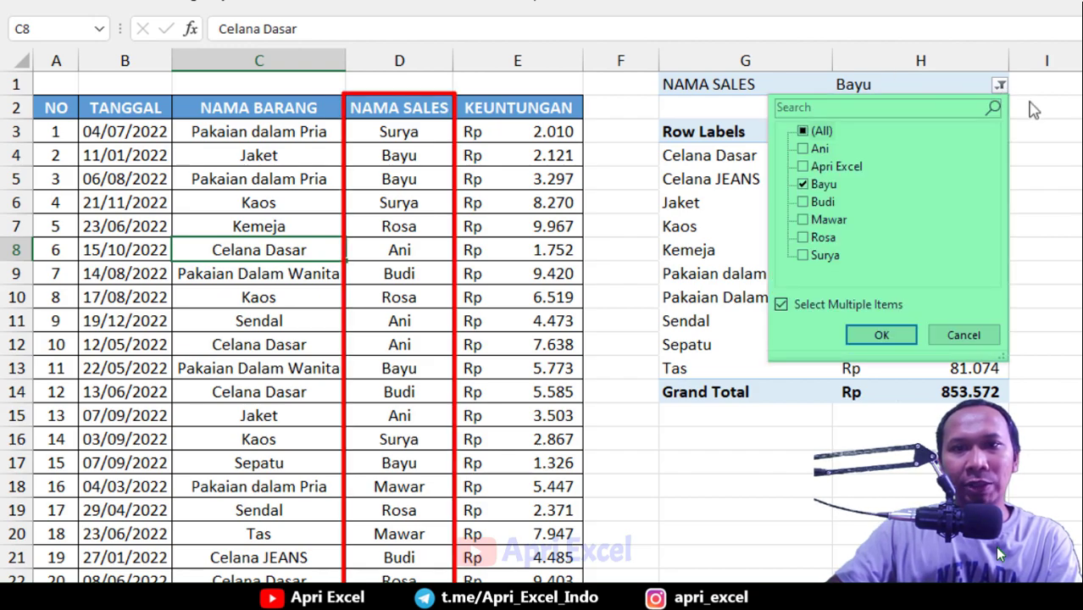
pyautogui.press('Escape')
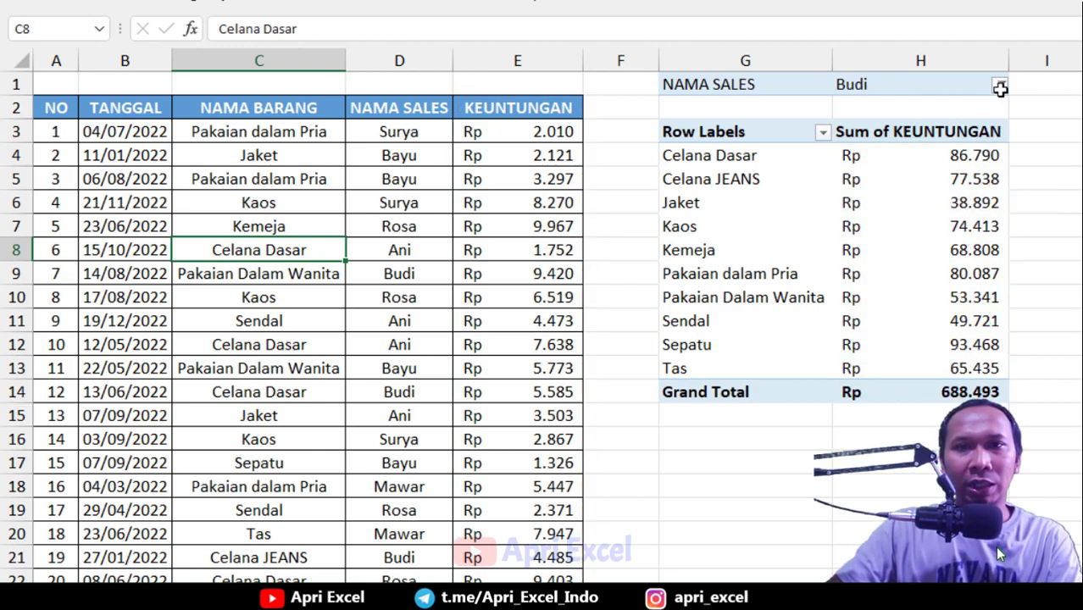
pyautogui.click(1000, 85)
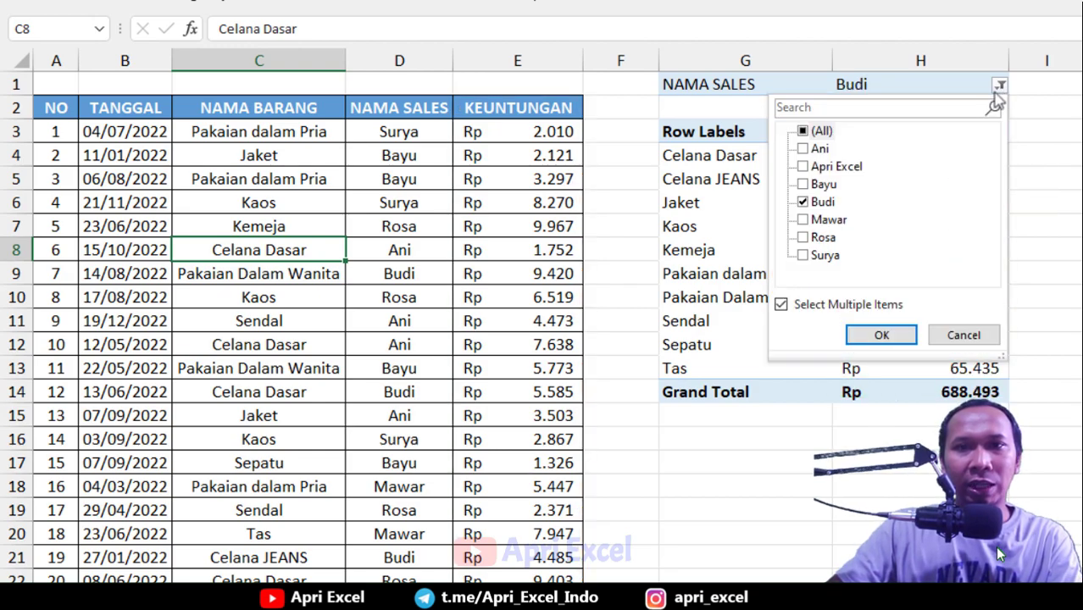
pyautogui.click(820, 132)
pyautogui.click(886, 335)
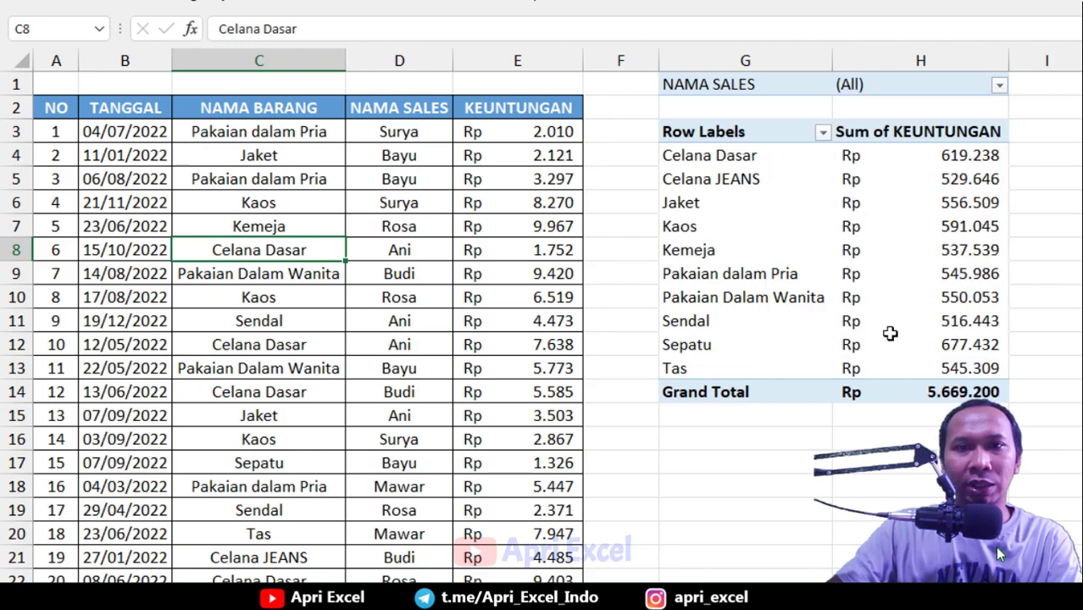
pyautogui.click(735, 442)
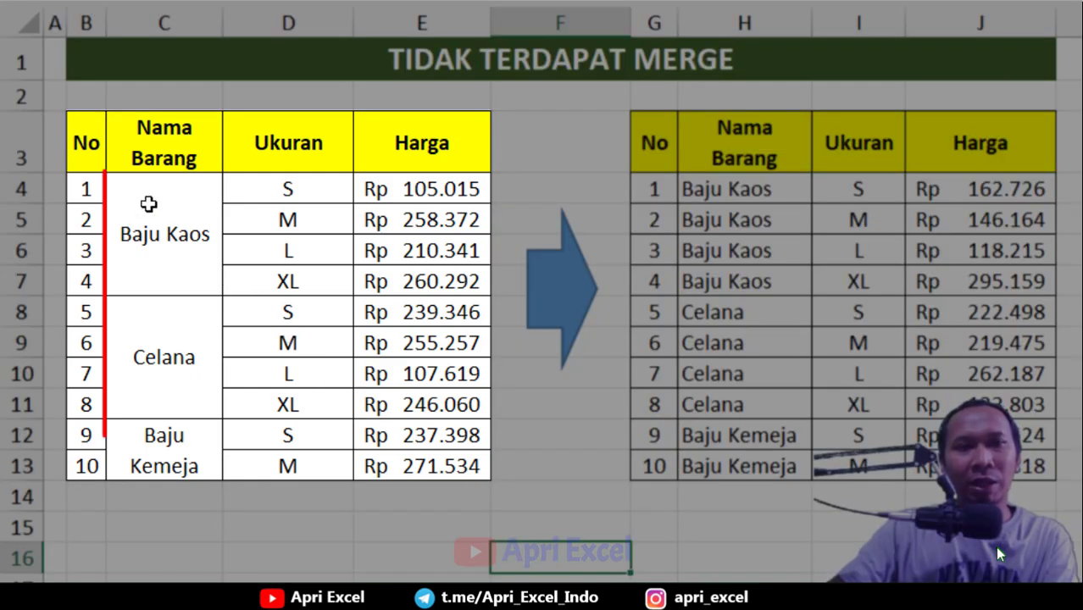
# Compare the merged Nama Barang cells in the first table with the individually filled item rows in the second table
pyautogui.click(148, 204)
pyautogui.click(159, 354)
pyautogui.click(154, 460)
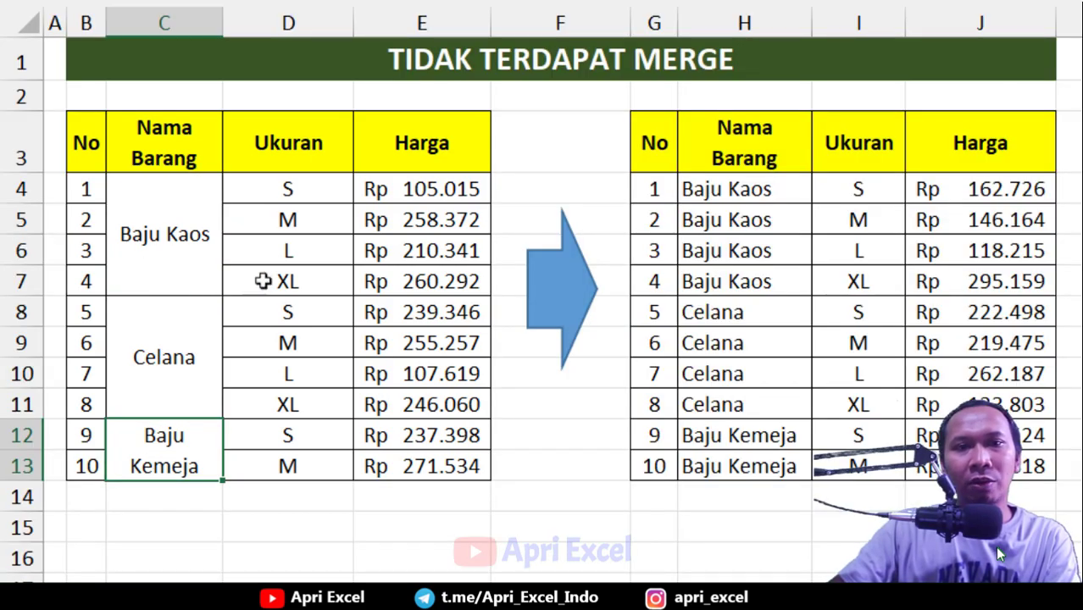
pyautogui.click(744, 198)
pyautogui.click(719, 280)
pyautogui.click(715, 341)
pyautogui.click(712, 407)
pyautogui.moveTo(655, 188); pyautogui.dragTo(960, 194)
pyautogui.moveTo(657, 222); pyautogui.dragTo(957, 235)
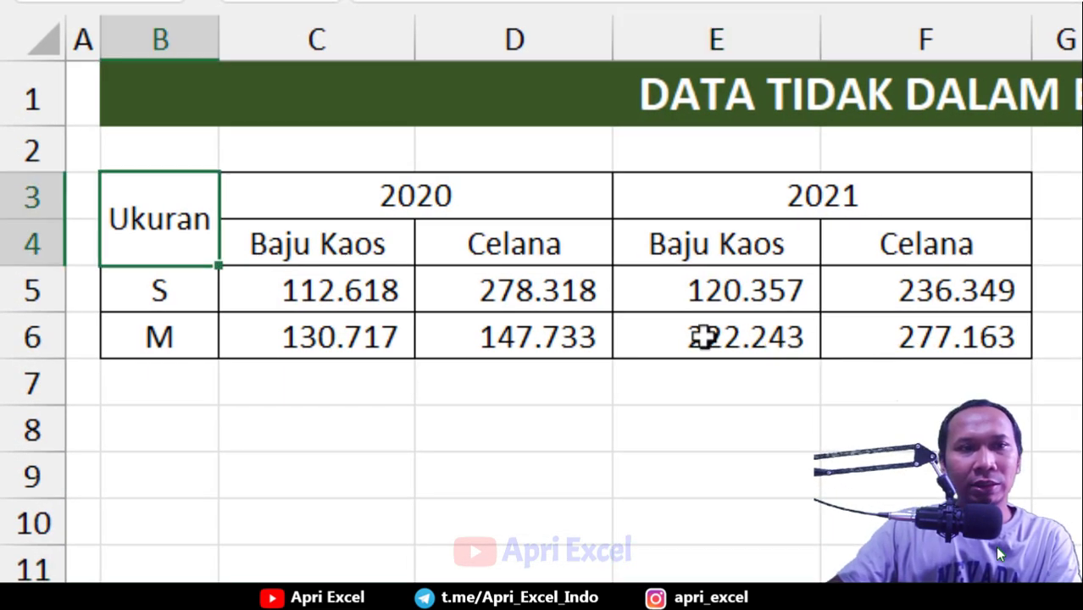
# Examine the matrix table's size rows, its 2020 and 2021 headers, and the Baju Kaos and Celana columns beneath them
pyautogui.click(168, 295)
pyautogui.click(173, 339)
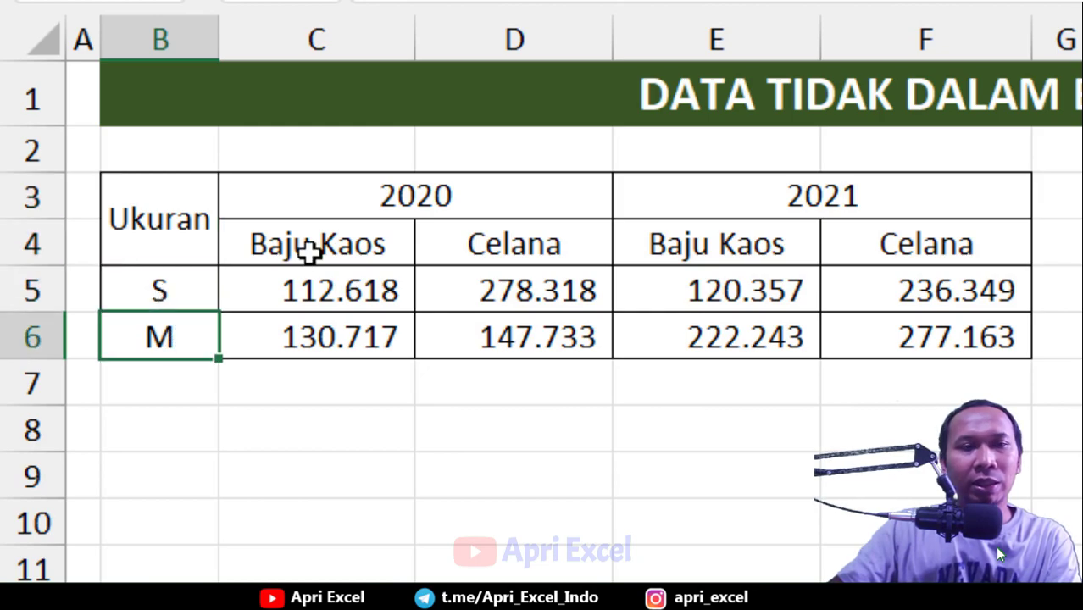
pyautogui.moveTo(296, 200); pyautogui.dragTo(795, 205)
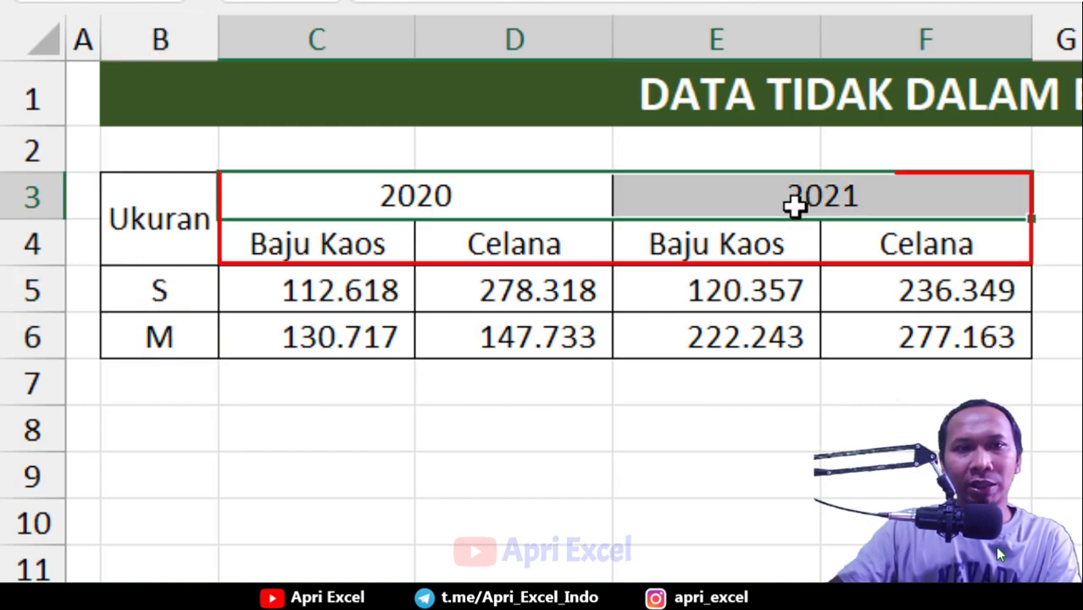
pyautogui.click(376, 218)
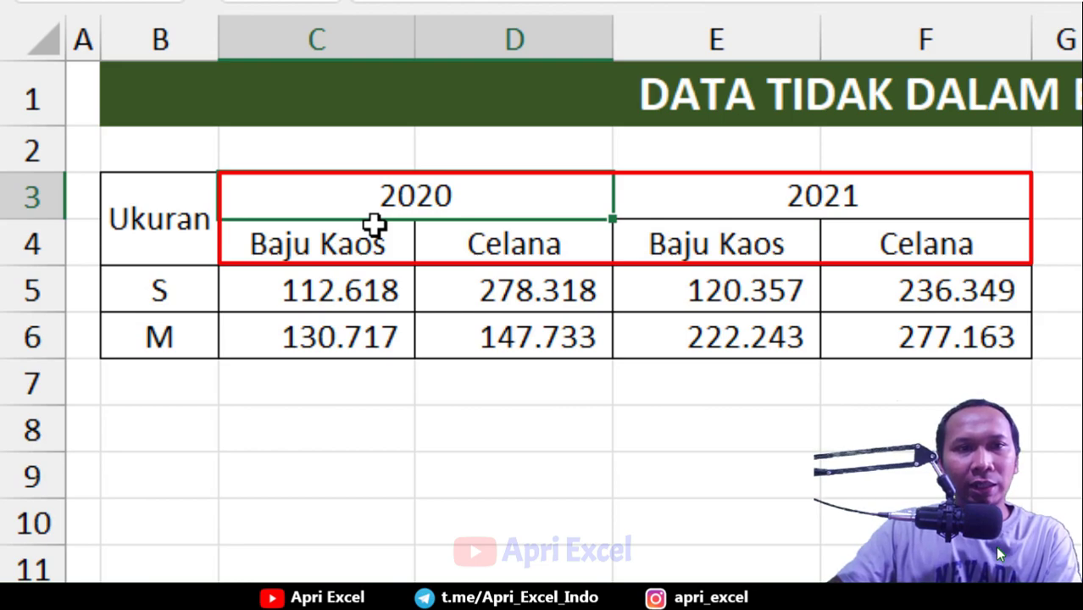
pyautogui.click(724, 189)
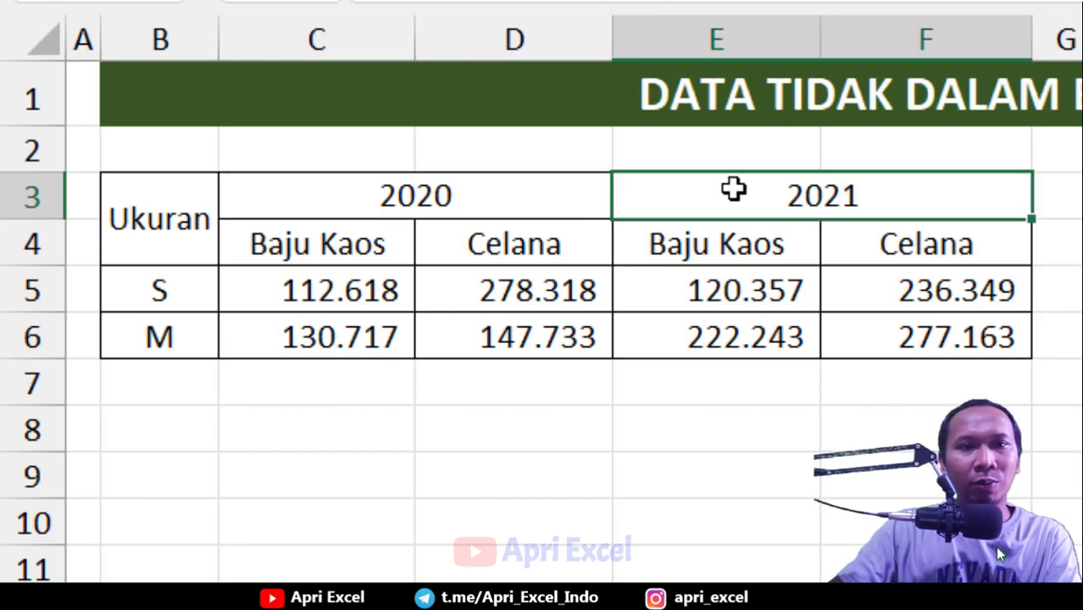
pyautogui.moveTo(311, 244); pyautogui.dragTo(315, 333)
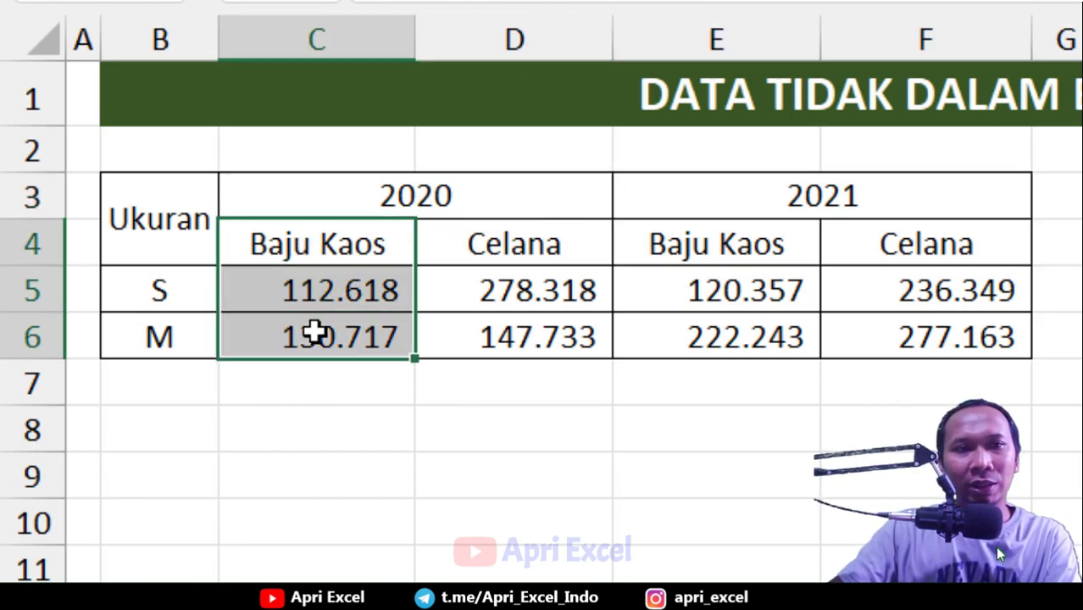
pyautogui.moveTo(513, 242); pyautogui.dragTo(507, 333)
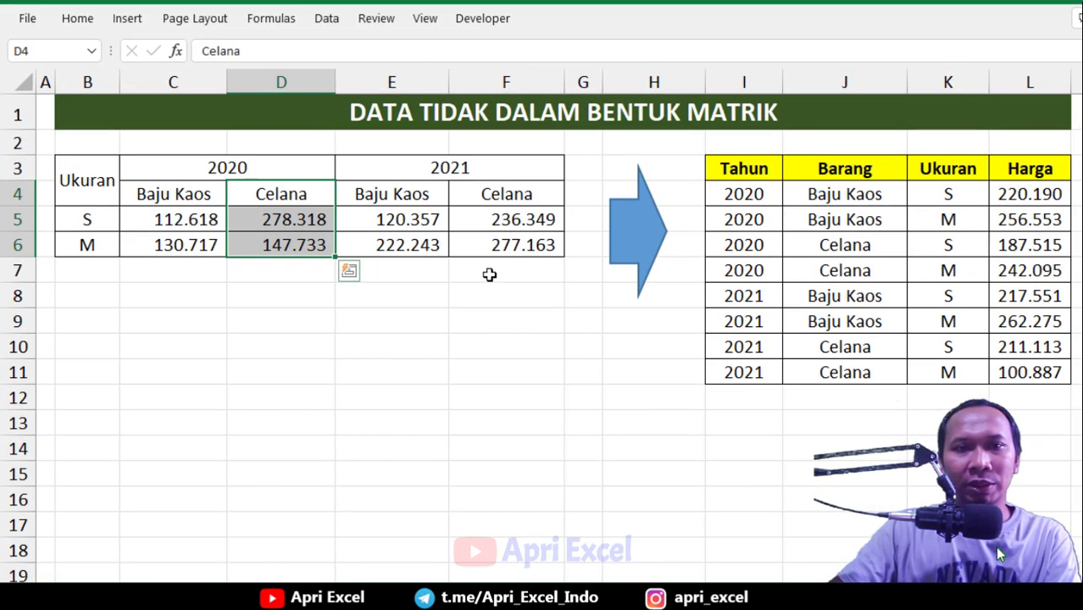
# Review the Tahun, Barang, Ukuran and Harga columns of the list-style version of the matrix data
pyautogui.click(947, 369)
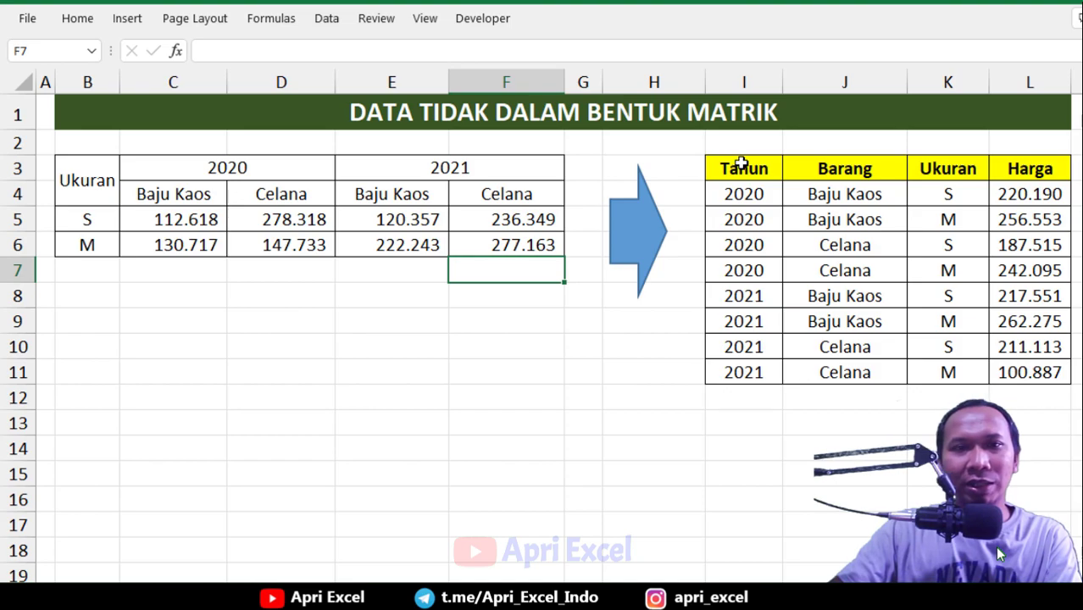
pyautogui.moveTo(741, 164); pyautogui.dragTo(734, 371)
pyautogui.press('Right')
pyautogui.press('Left')
pyautogui.moveTo(763, 205); pyautogui.dragTo(768, 374)
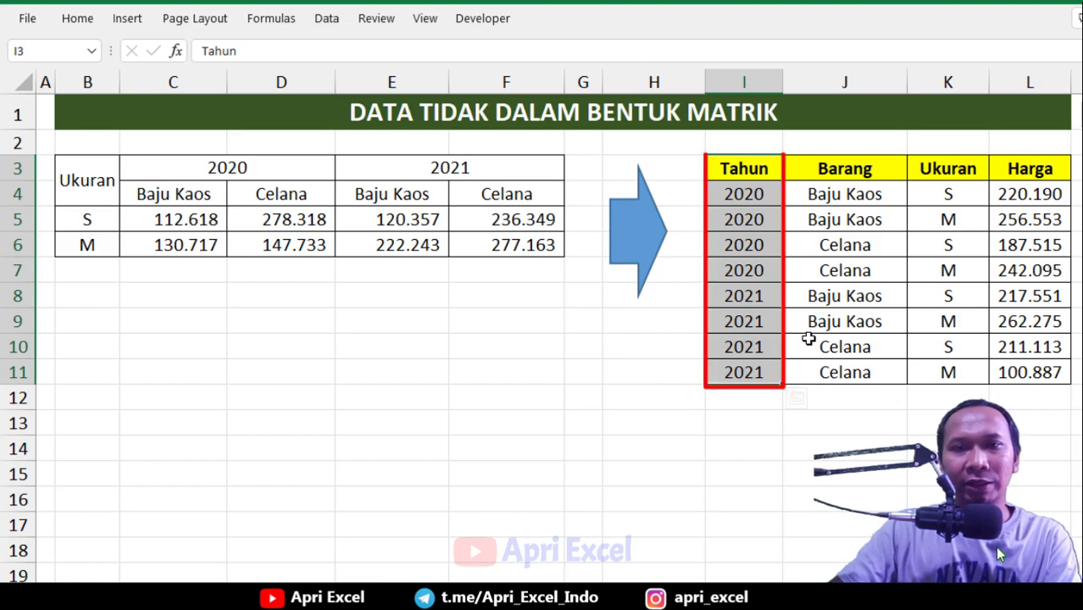
pyautogui.click(850, 171)
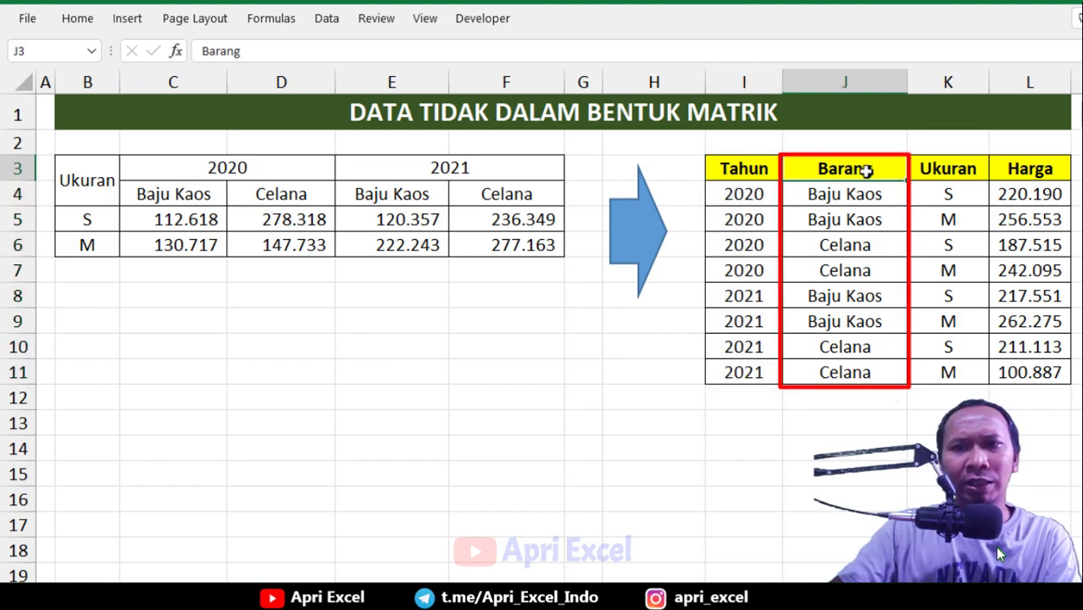
pyautogui.click(943, 169)
pyautogui.click(1045, 171)
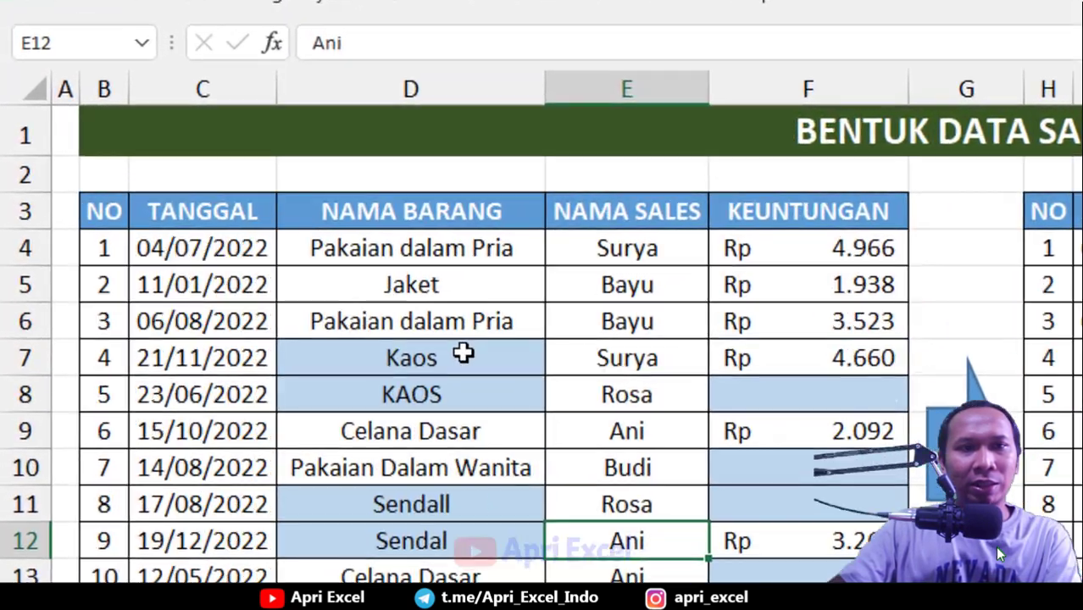
# Inspect the inconsistent item spellings Kaos, KAOS and Sendall in the NAMA BARANG column of the first table
pyautogui.click(254, 255)
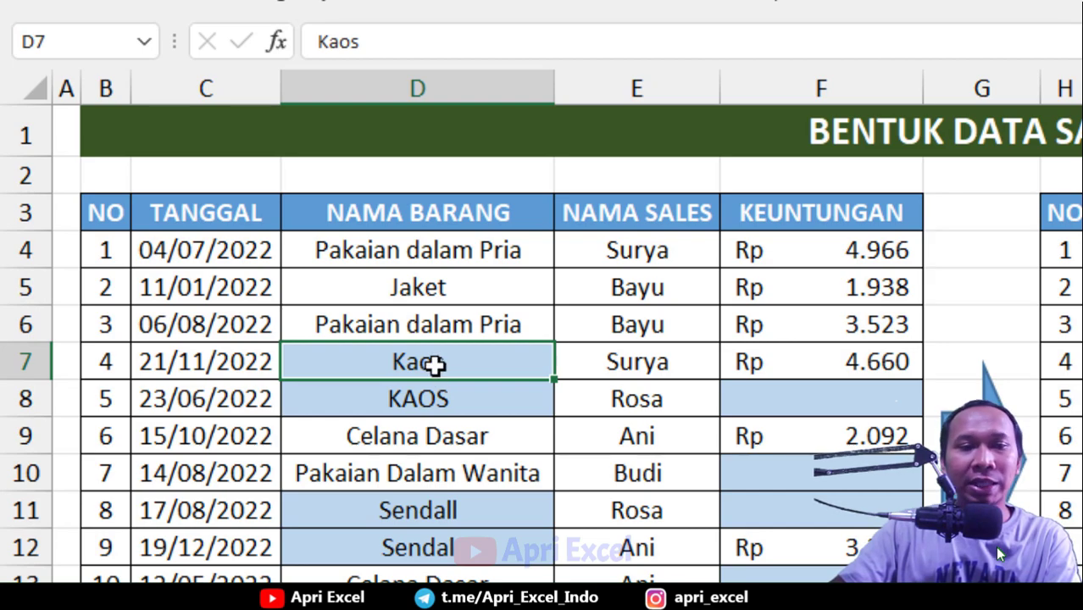
pyautogui.click(455, 396)
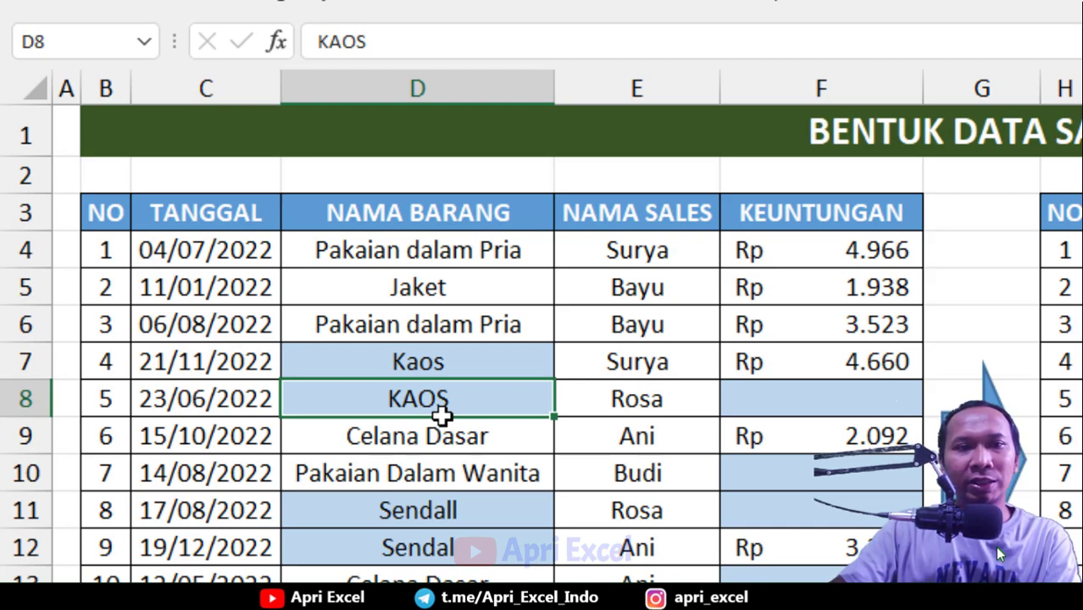
pyautogui.click(475, 365)
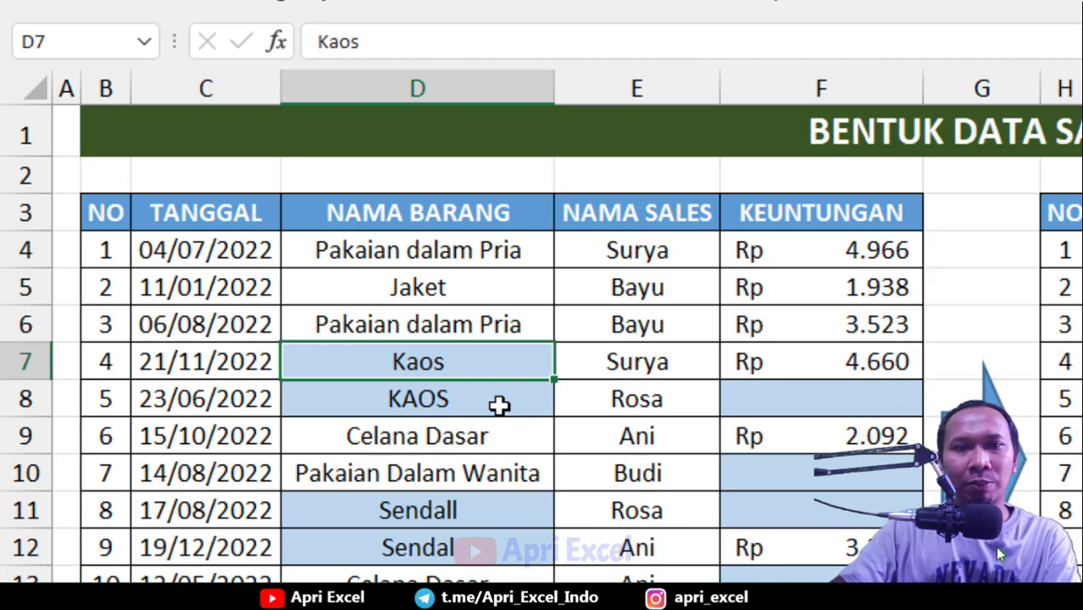
pyautogui.click(442, 513)
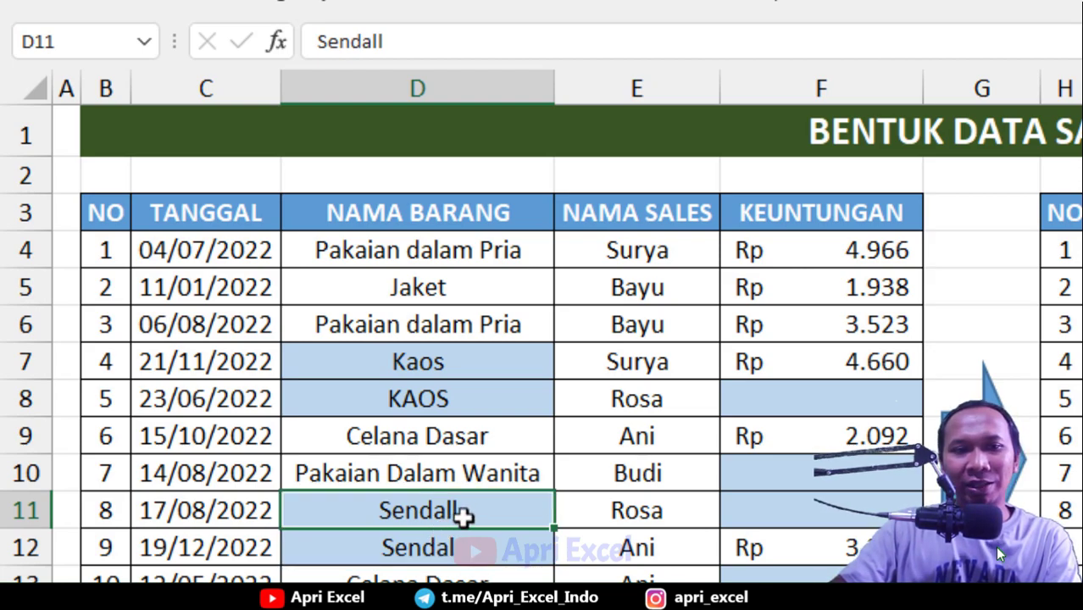
pyautogui.doubleClick(467, 511)
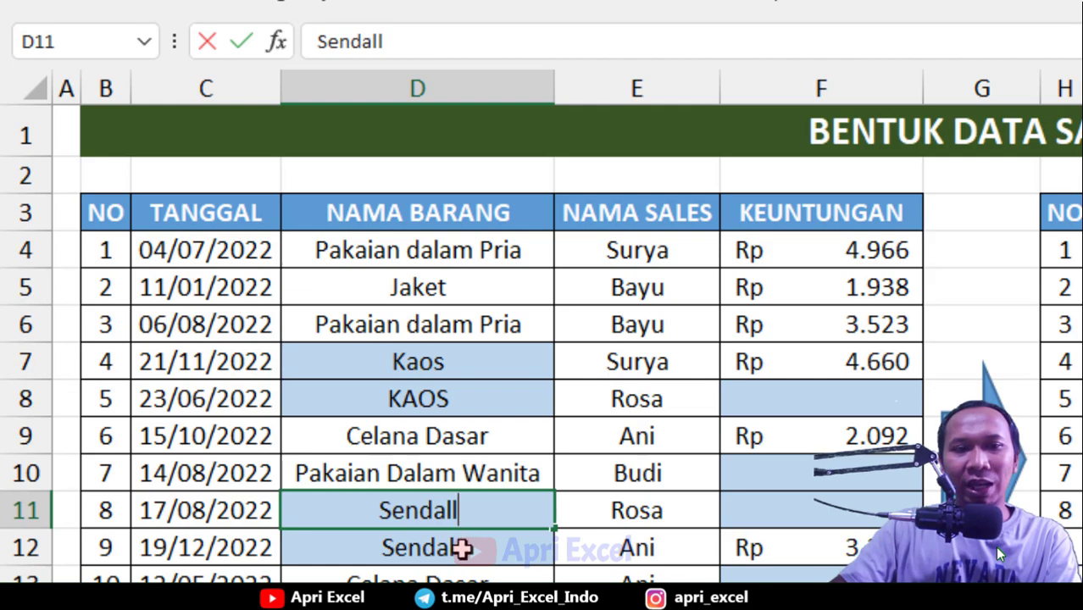
pyautogui.press('Escape')
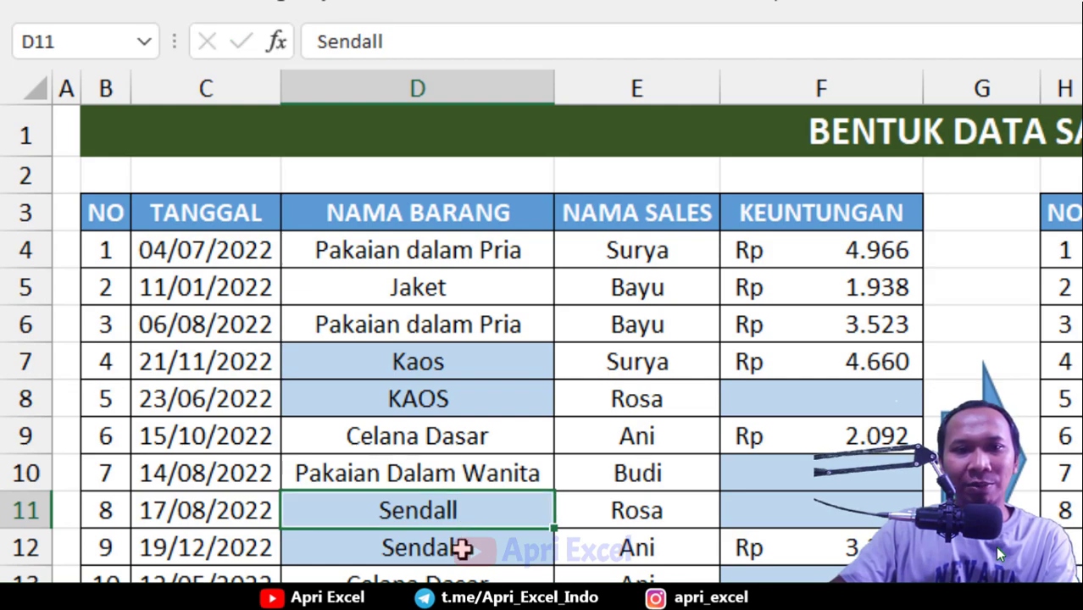
# Check the blank highlighted cells in the KEUNTUNGAN column against the dash entry in cell F16
pyautogui.click(744, 406)
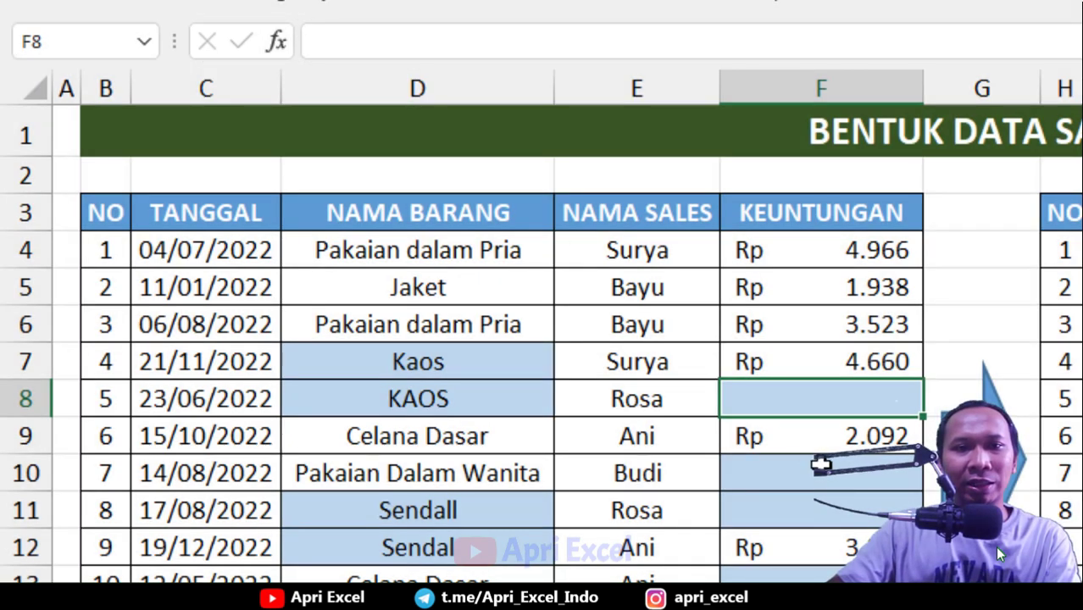
pyautogui.click(798, 530)
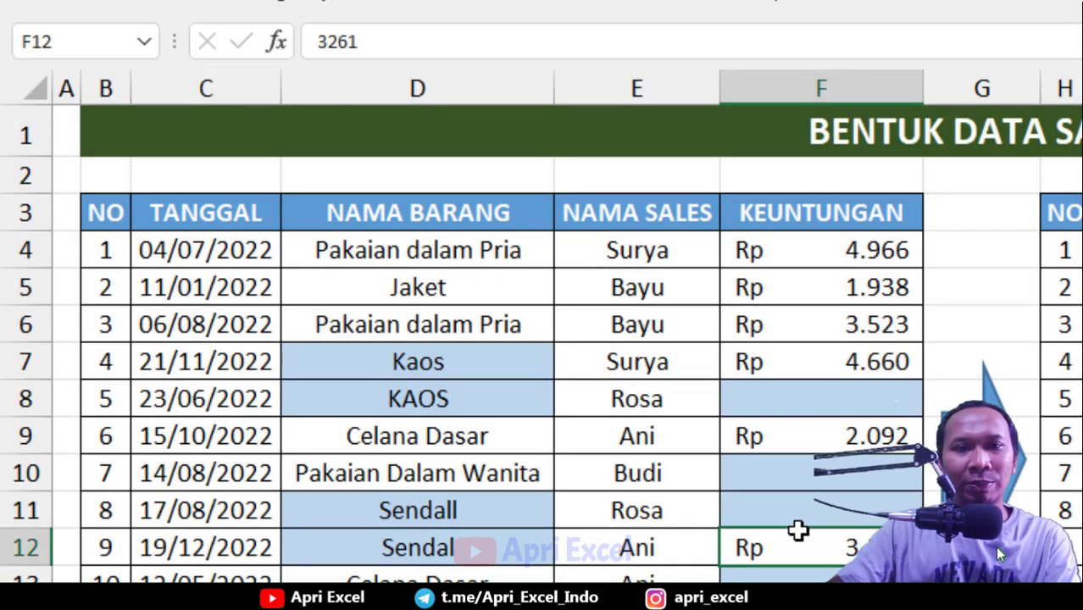
pyautogui.click(791, 471)
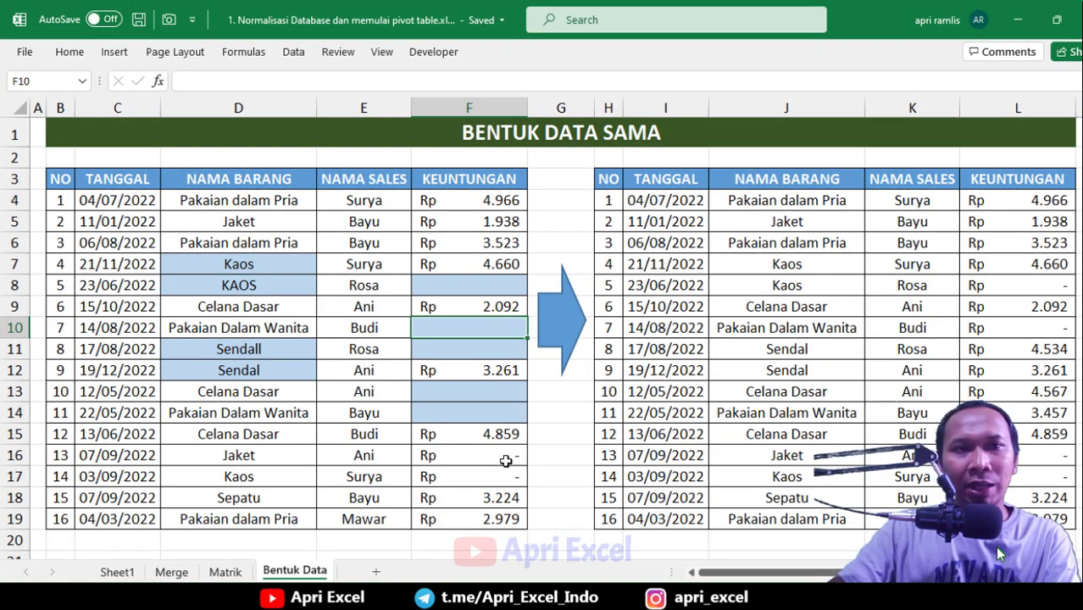
pyautogui.click(506, 460)
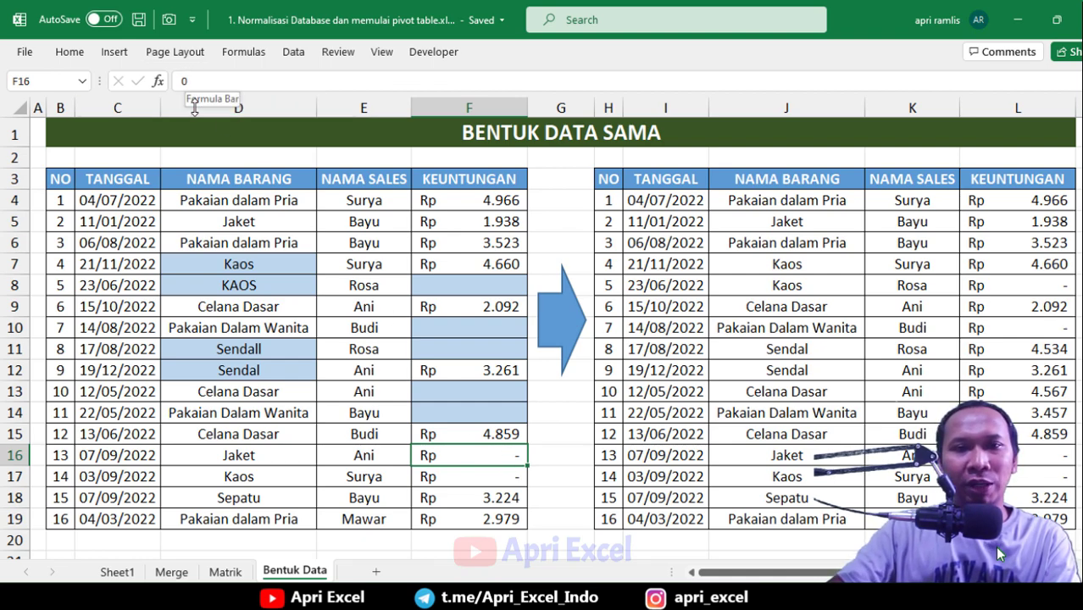
pyautogui.click(419, 289)
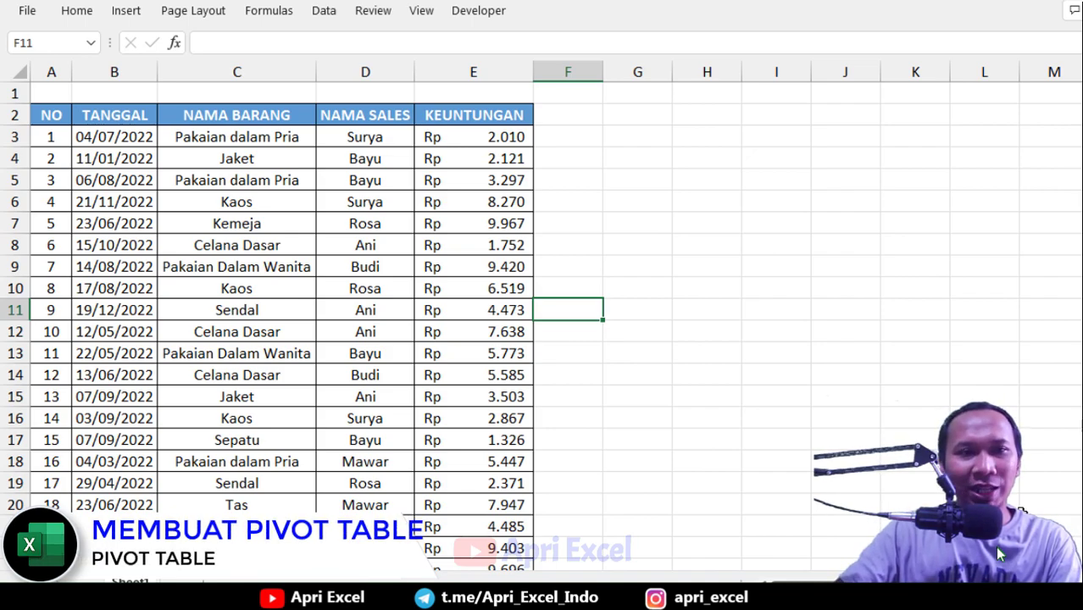
# Check the source range that Create PivotTable proposes for the sales data against the last data row, and cancel
pyautogui.click(212, 197)
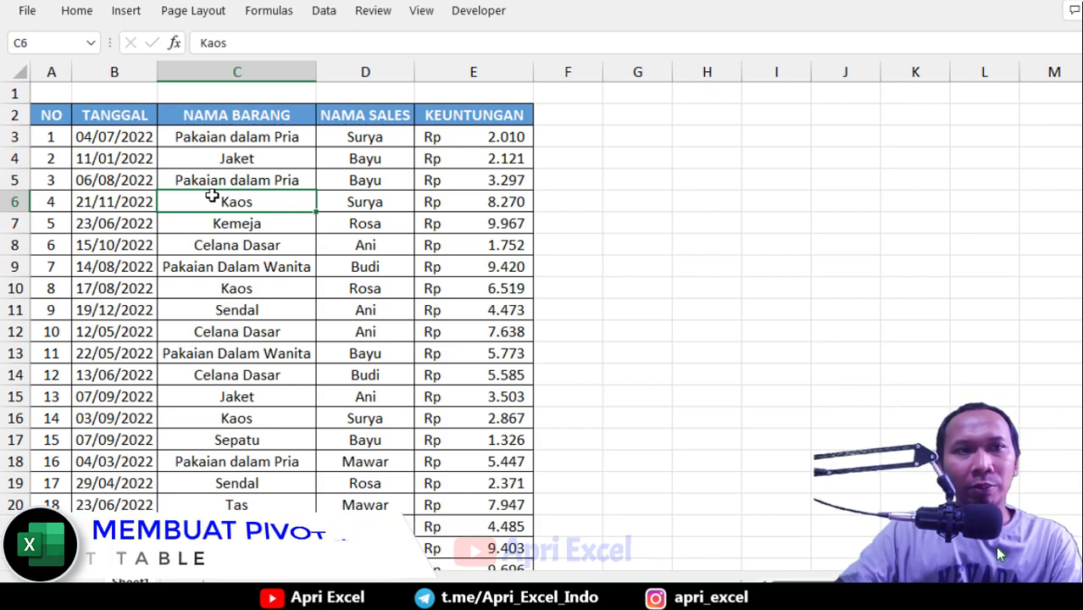
pyautogui.click(129, 15)
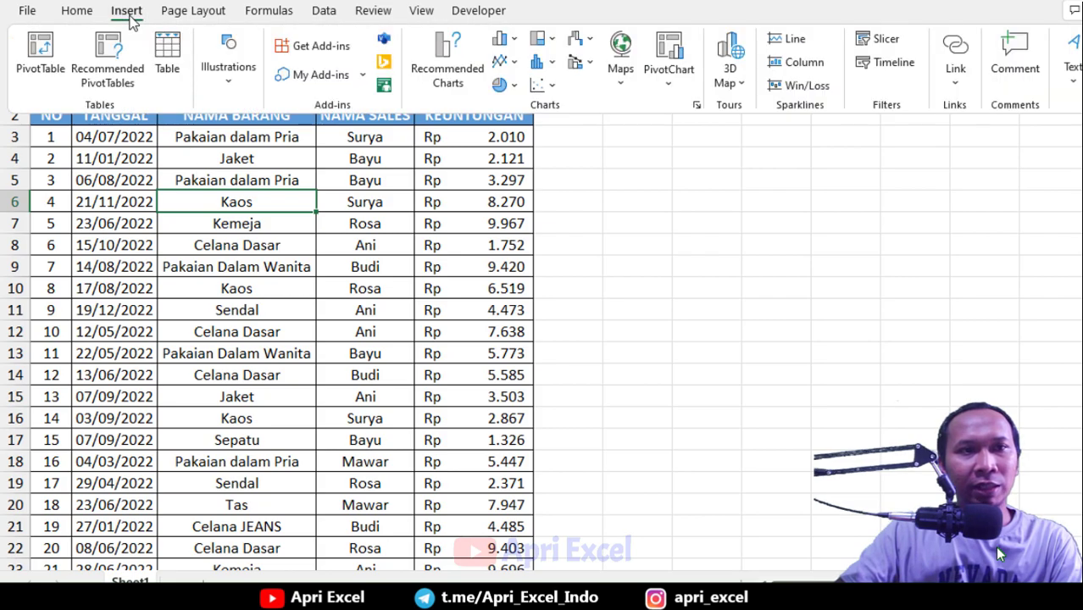
pyautogui.click(41, 58)
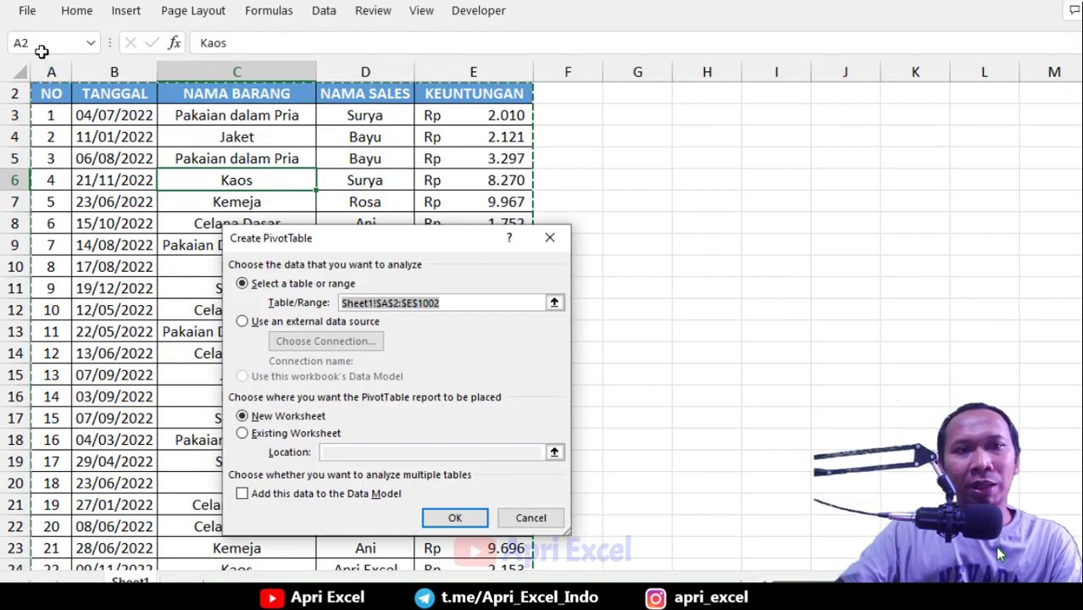
pyautogui.moveTo(377, 238); pyautogui.dragTo(777, 116)
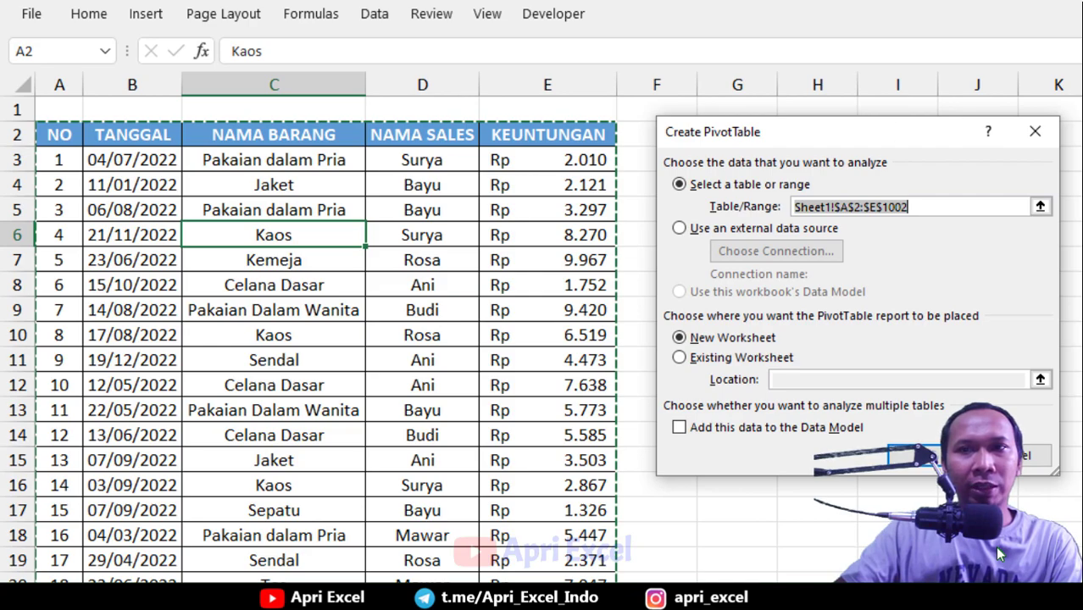
pyautogui.scroll(-20, 997, 553)
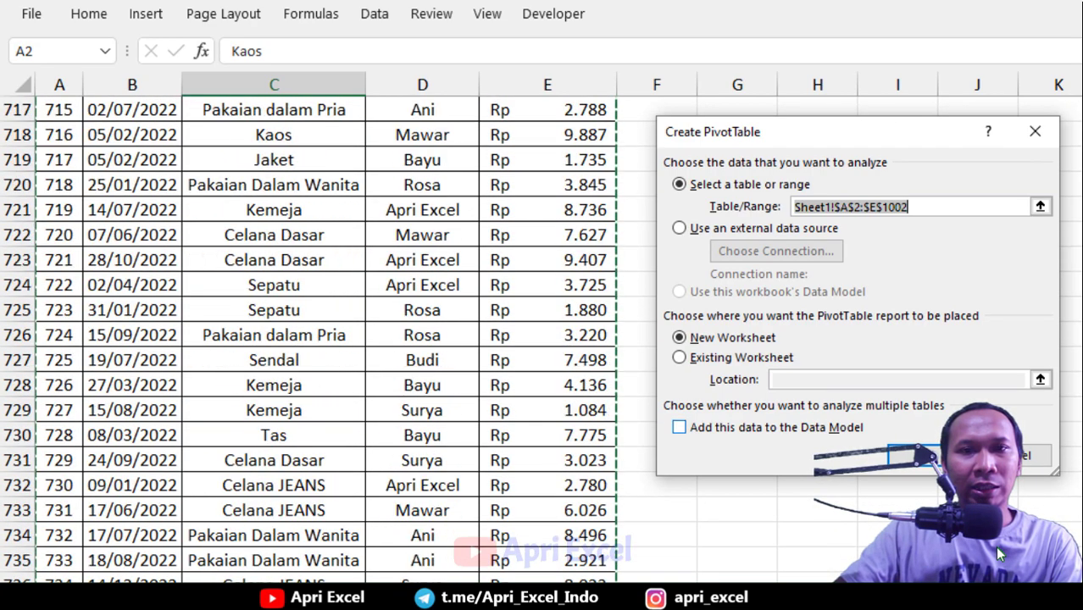
pyautogui.scroll(-6, 997, 553)
pyautogui.scroll(-13, 998, 553)
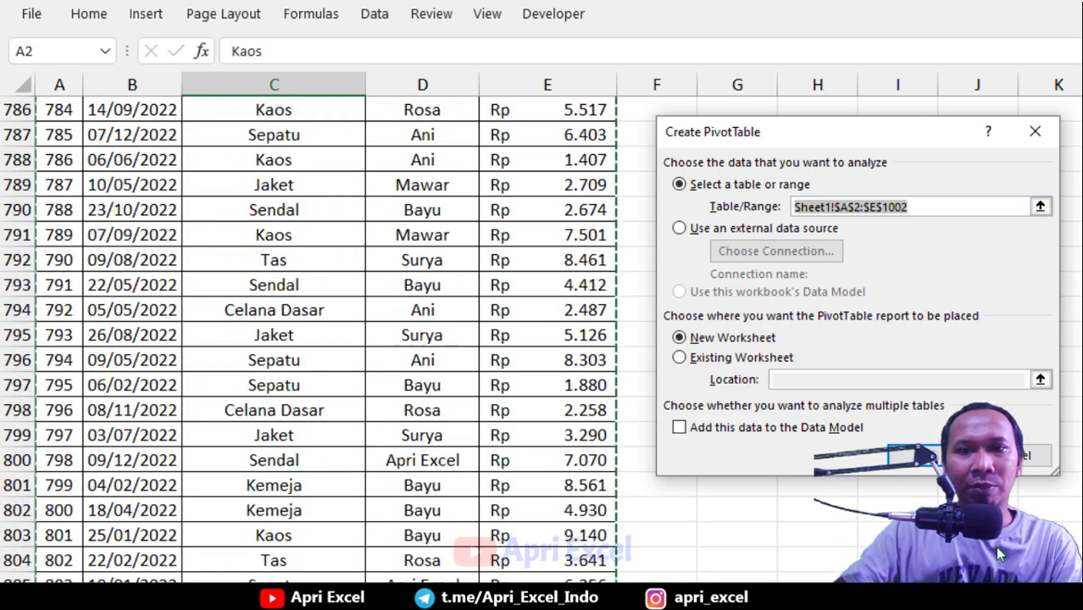
pyautogui.scroll(-20, 997, 553)
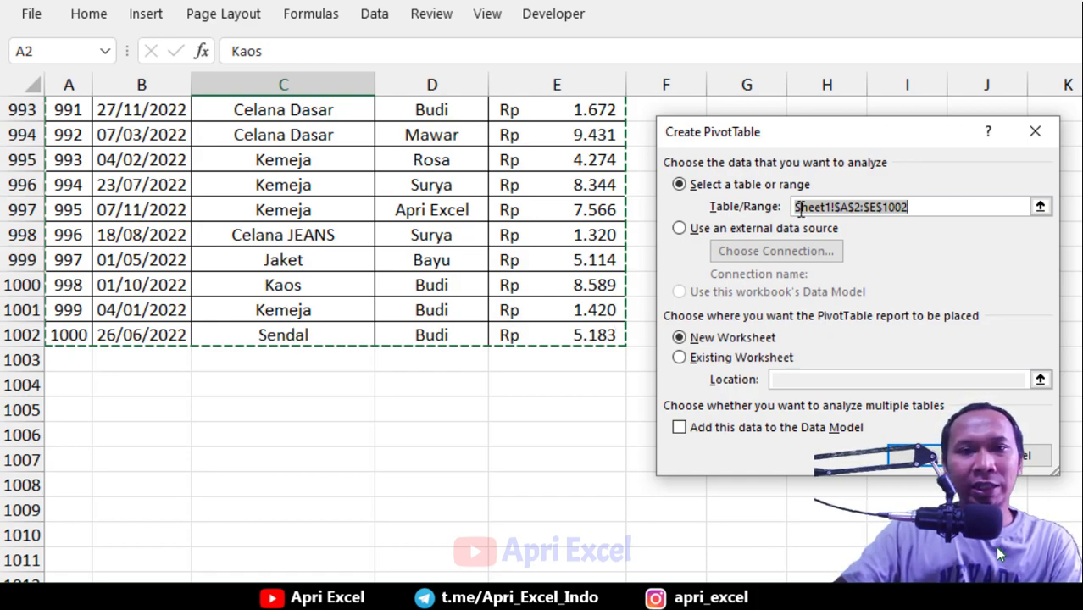
pyautogui.click(1034, 132)
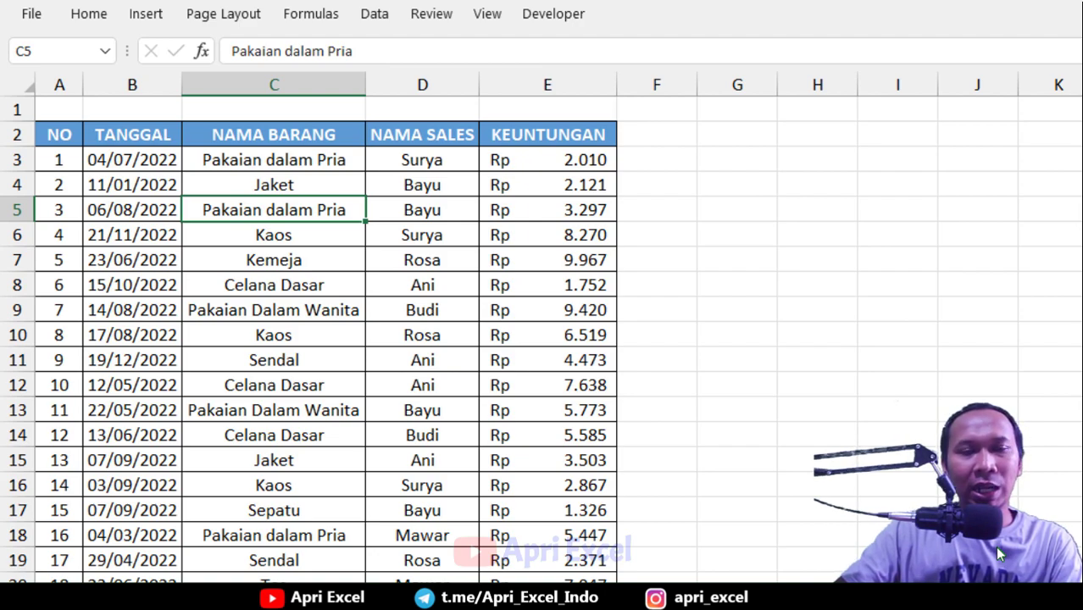
# Convert the sales data range A2:E1002 into a table with headers
pyautogui.click(146, 16)
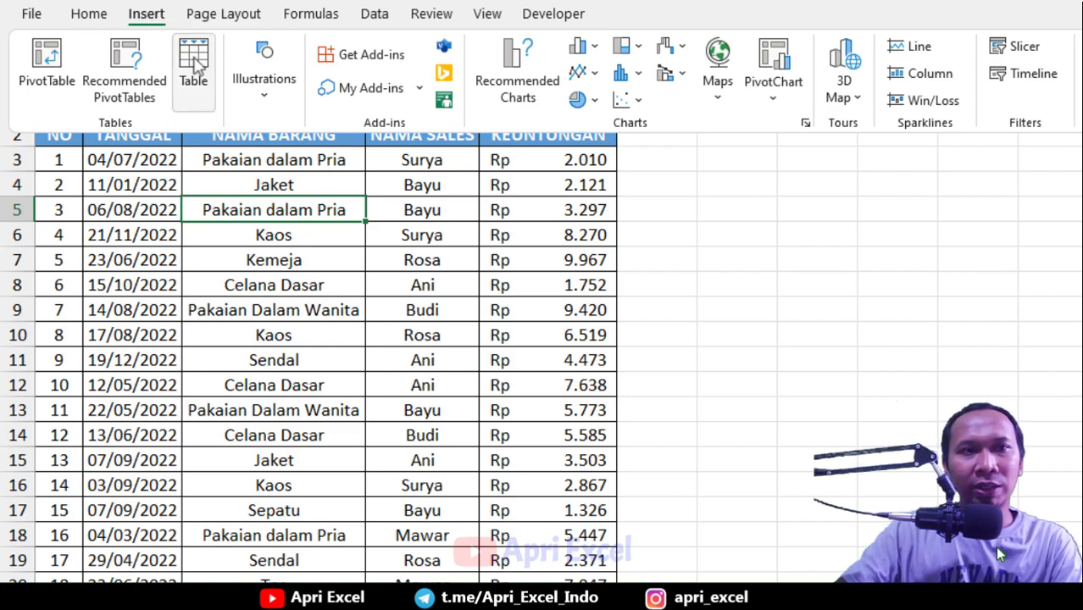
pyautogui.click(197, 63)
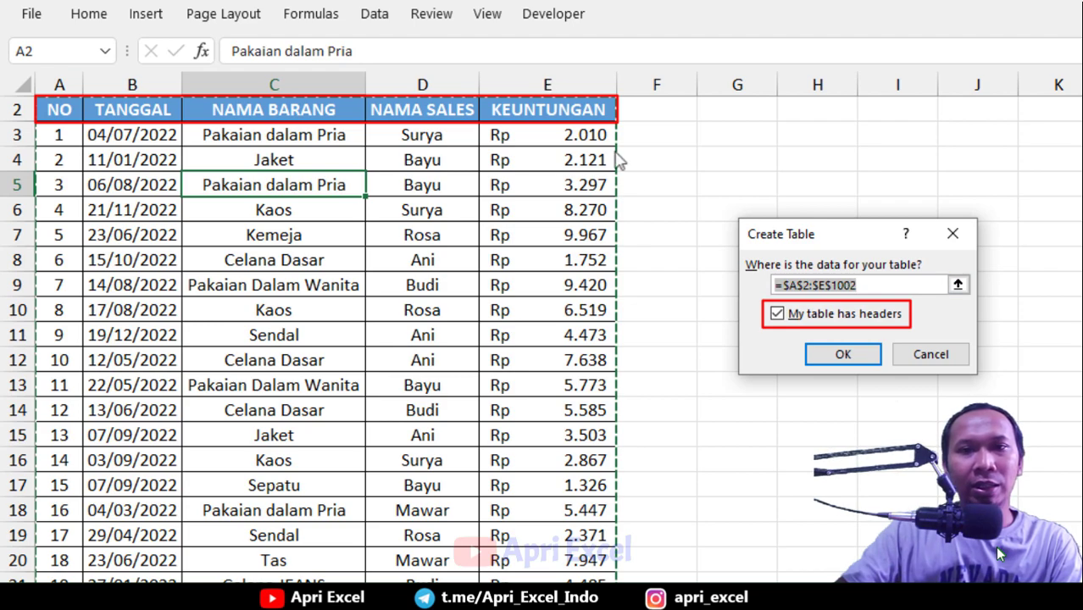
pyautogui.click(841, 354)
pyautogui.scroll(1, 699, 305)
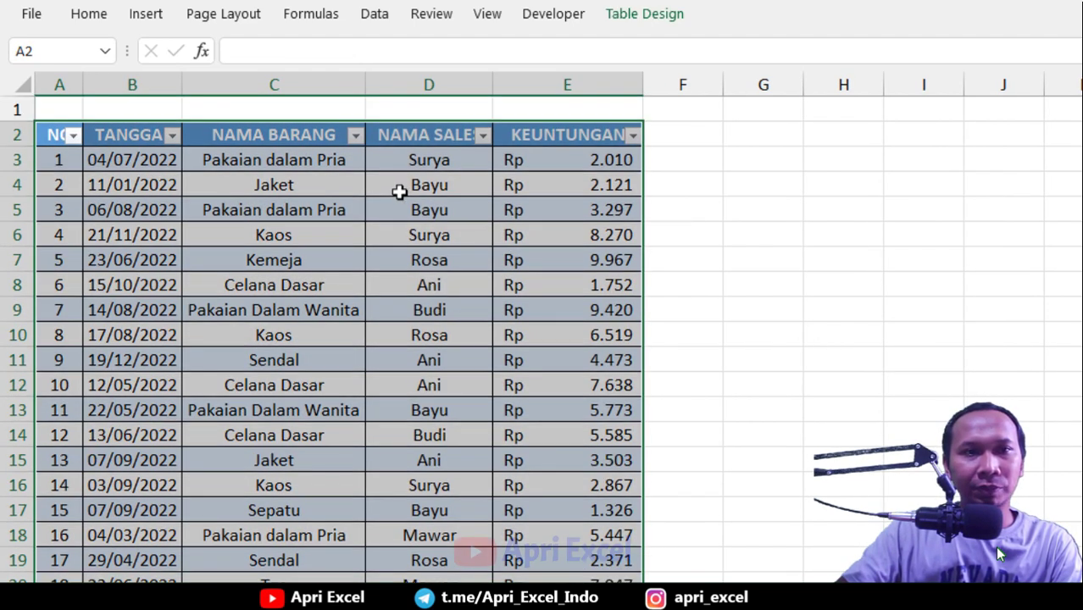
pyautogui.click(402, 194)
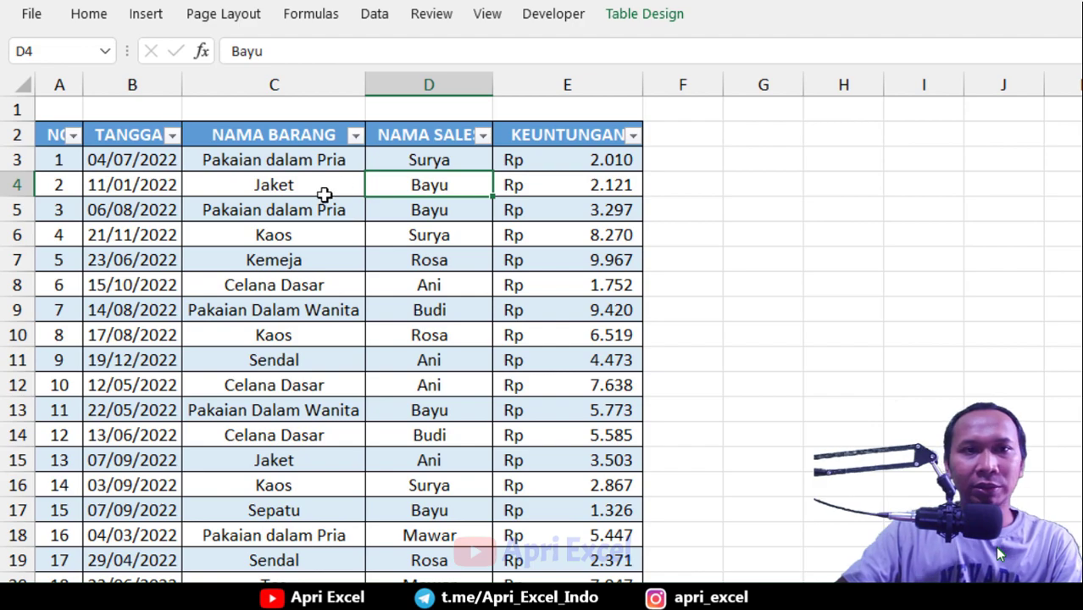
# Turn off the filter buttons in the sales table's header row
pyautogui.click(445, 138)
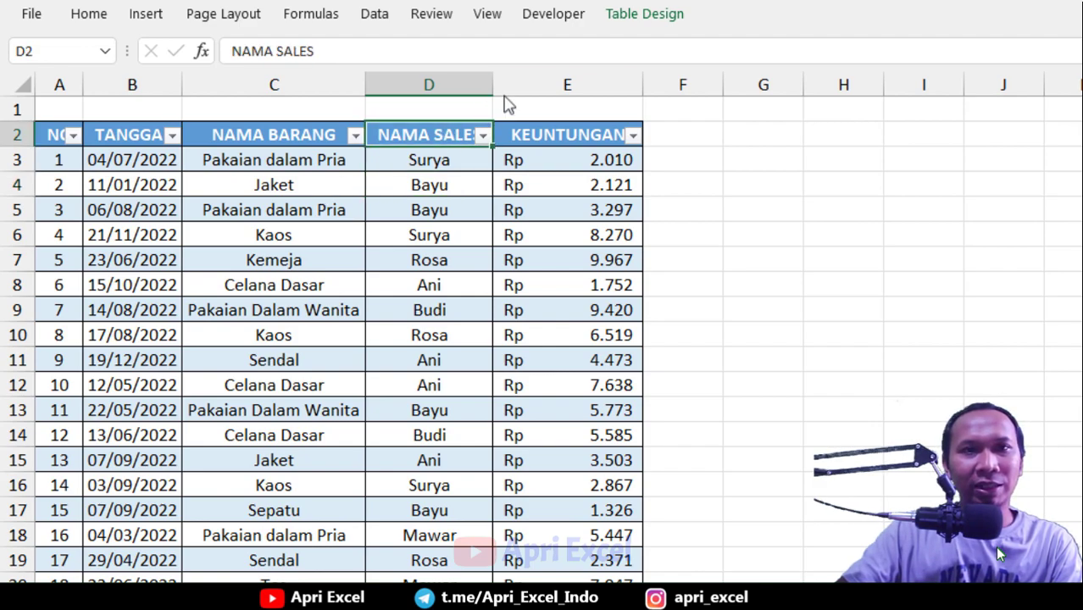
pyautogui.click(627, 20)
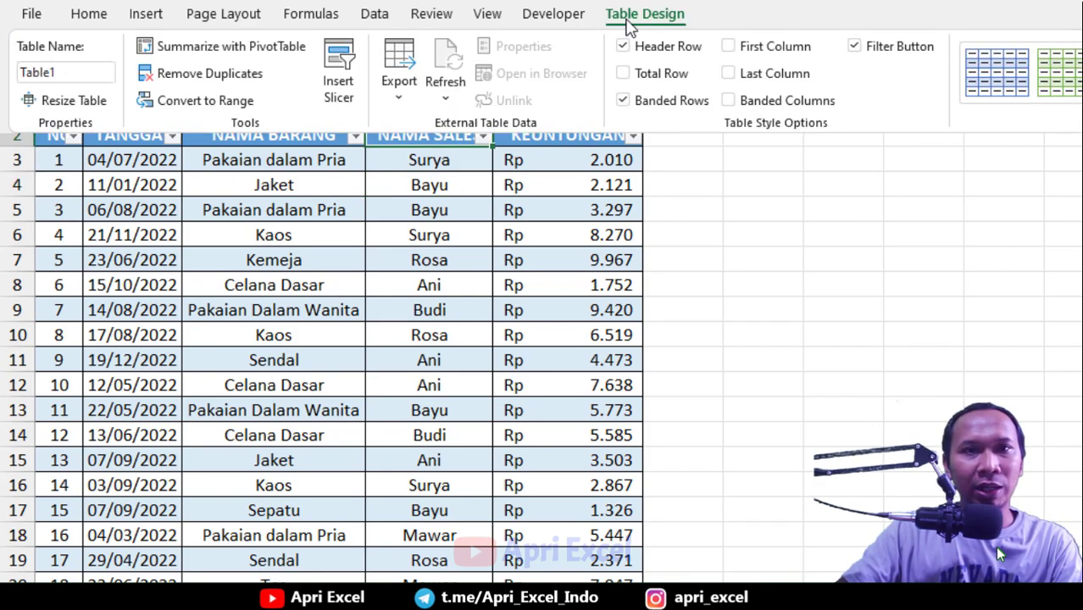
pyautogui.click(854, 47)
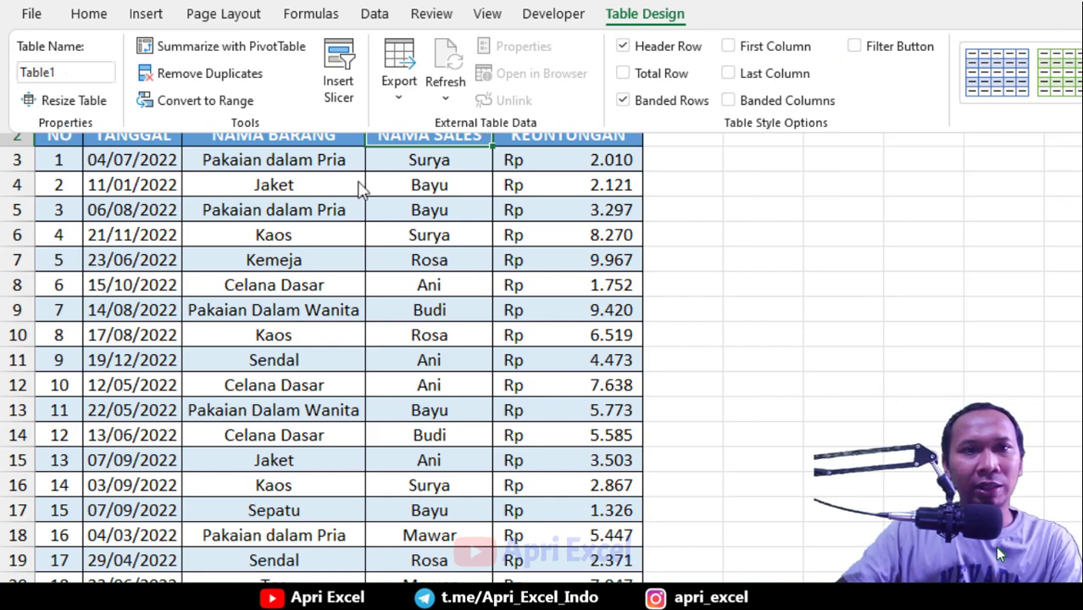
pyautogui.click(314, 169)
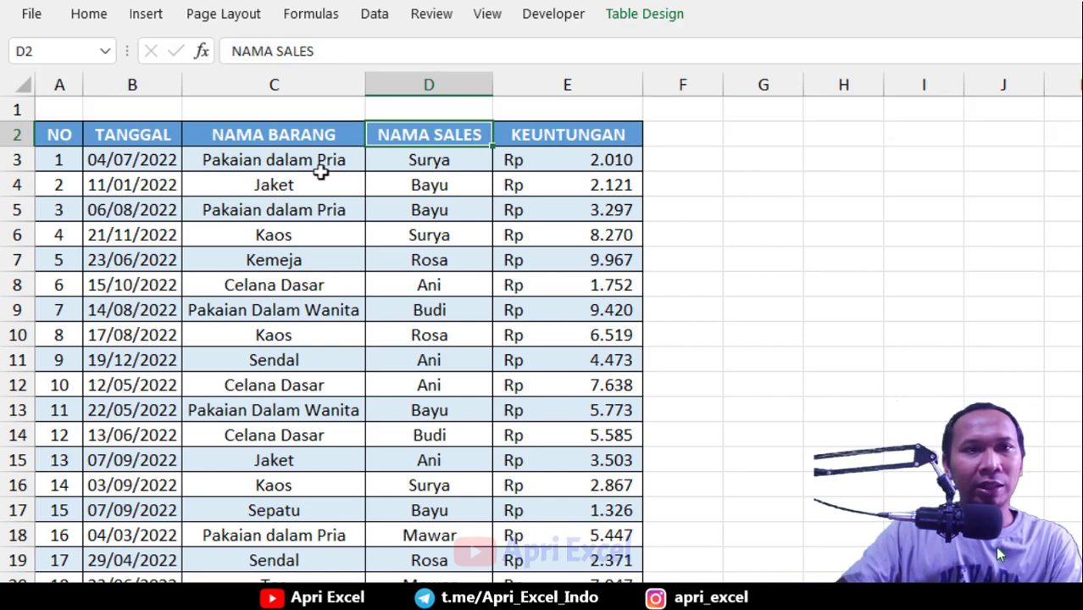
# Review the table's column headers from NO and TANGGAL through NAMA BARANG, NAMA SALES and KEUNTUNGAN
pyautogui.click(40, 133)
pyautogui.click(172, 187)
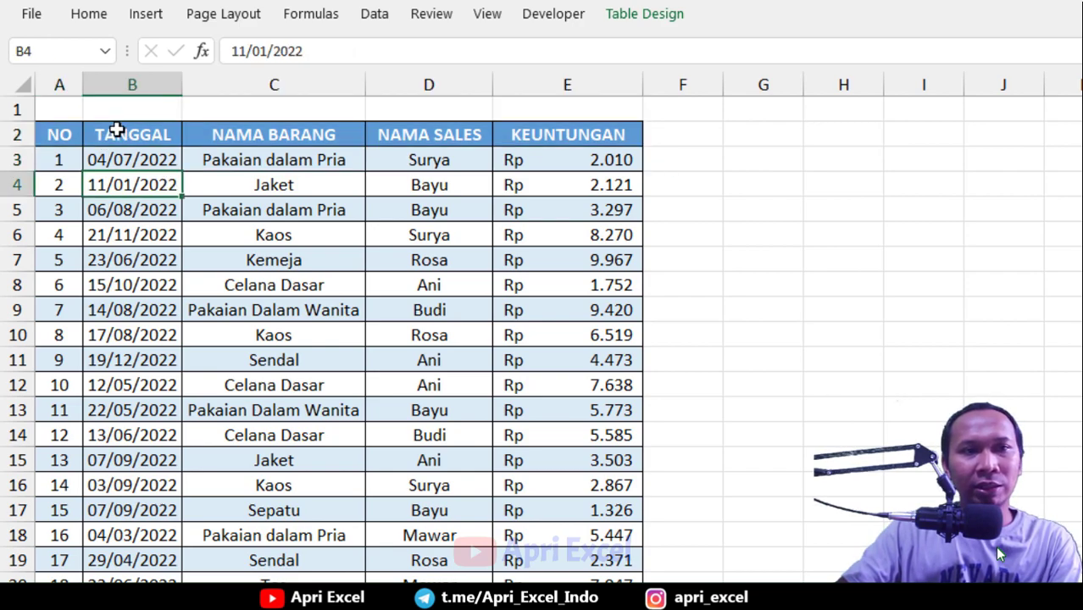
pyautogui.click(116, 130)
pyautogui.click(280, 137)
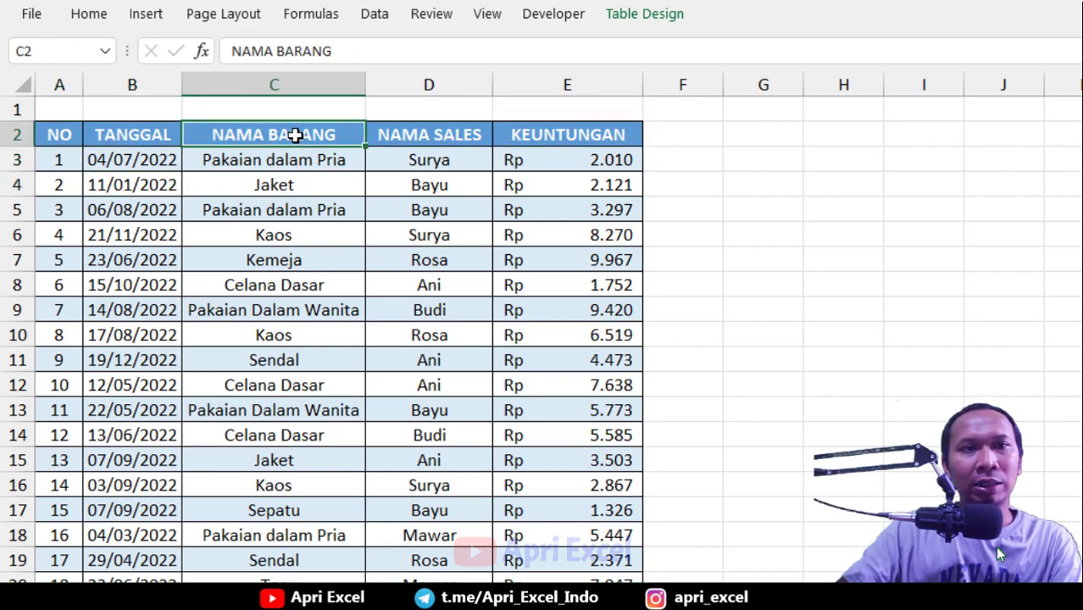
pyautogui.click(465, 136)
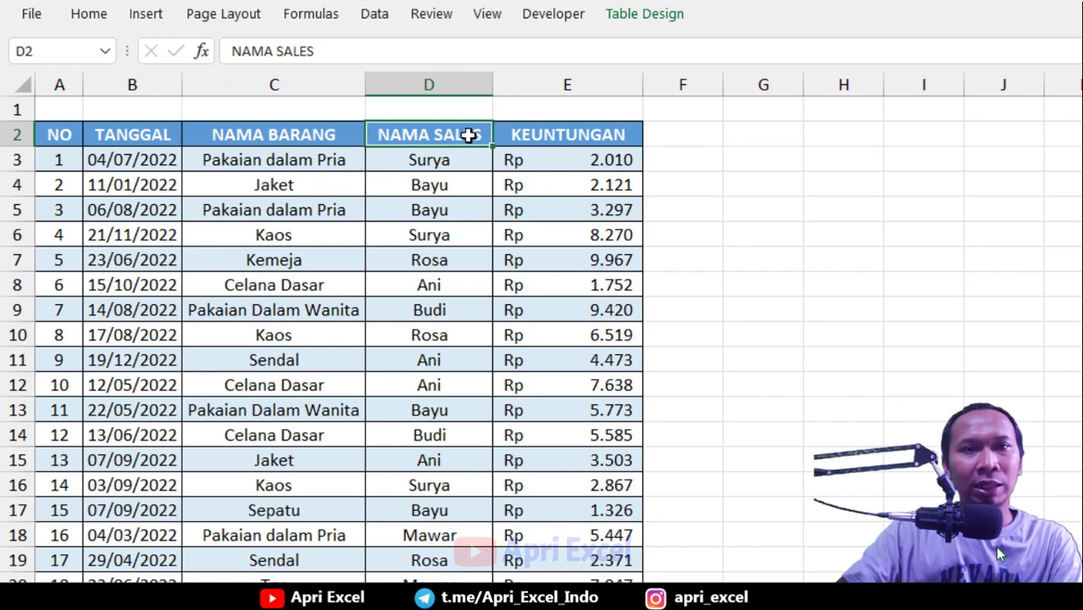
pyautogui.click(567, 134)
# Start a pivot table based on Table1 with a new worksheet as its destination
pyautogui.click(426, 183)
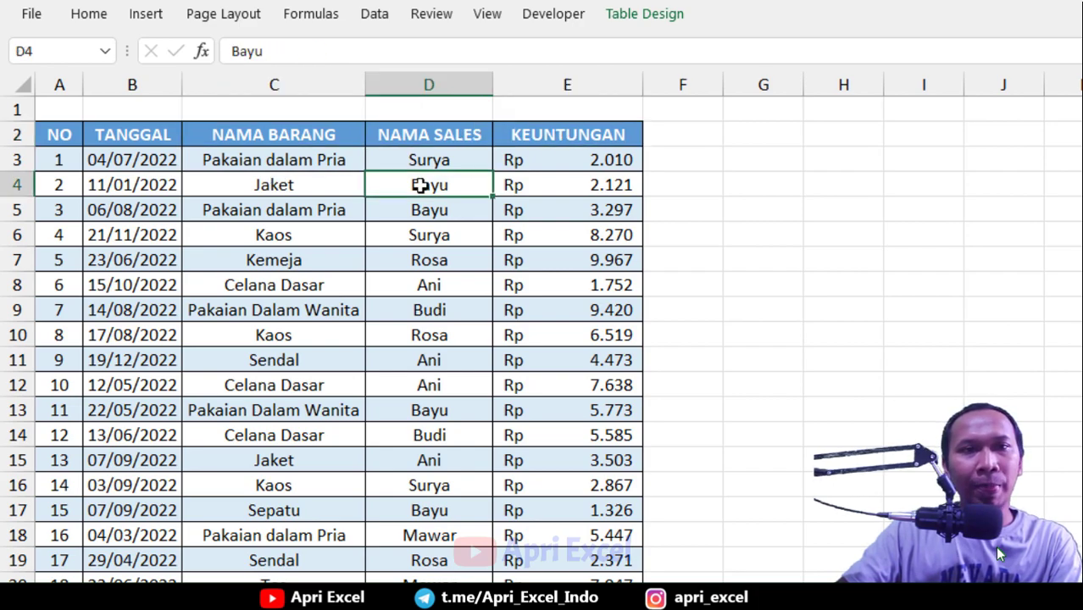
pyautogui.click(152, 17)
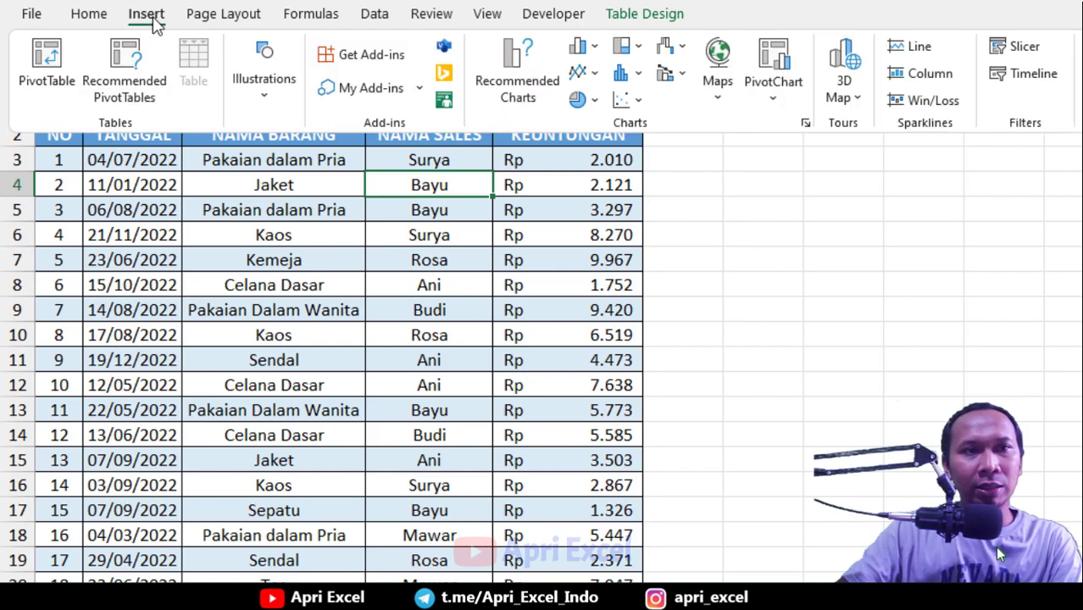
pyautogui.click(41, 71)
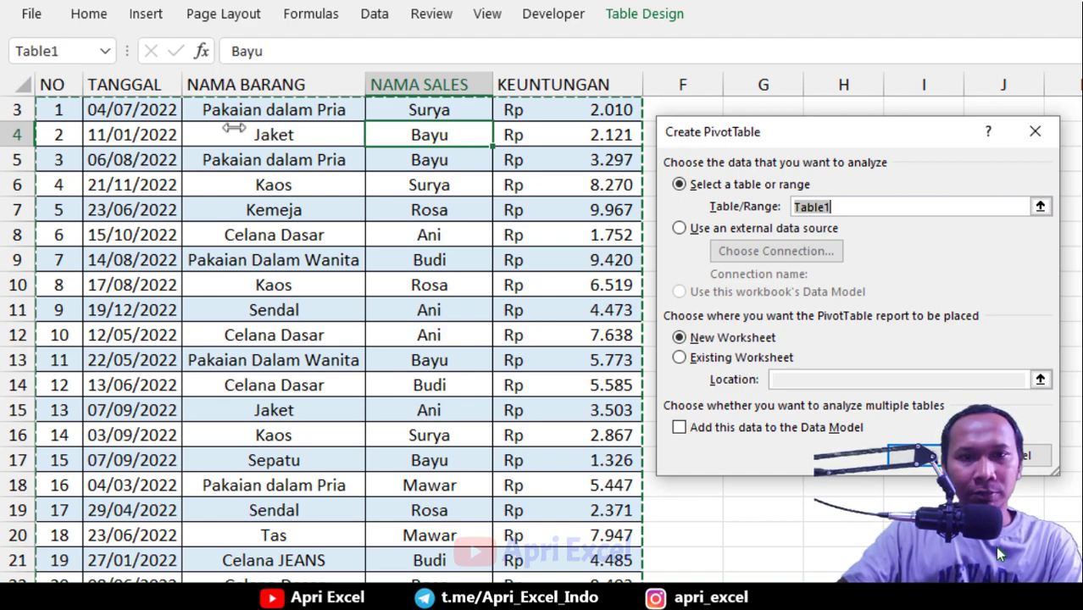
pyautogui.click(710, 342)
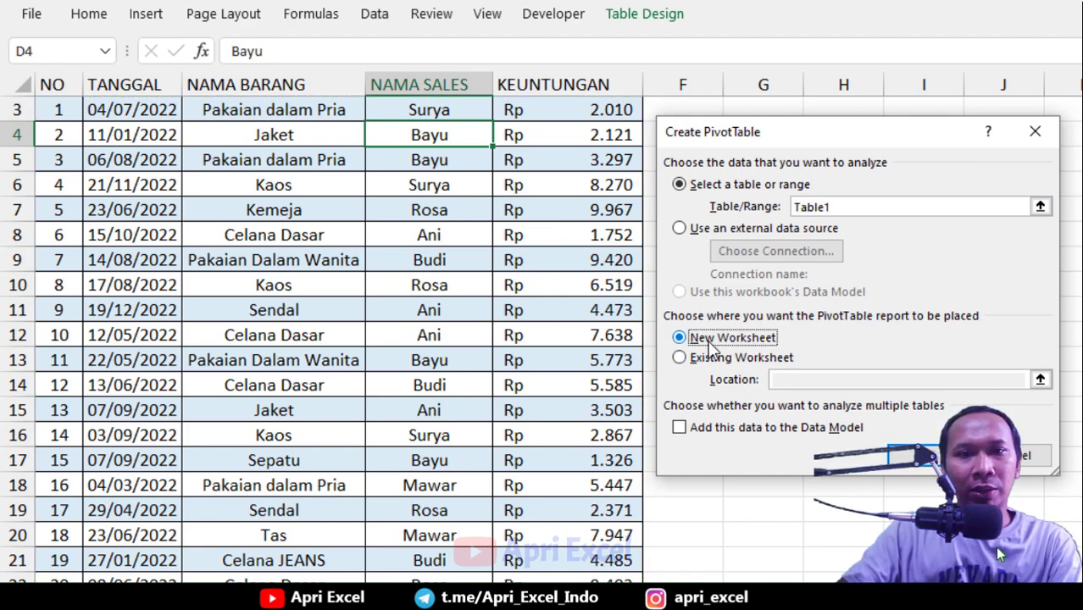
# Try placing the pivot table on the existing worksheet at cell G3 of Sheet1
pyautogui.click(710, 360)
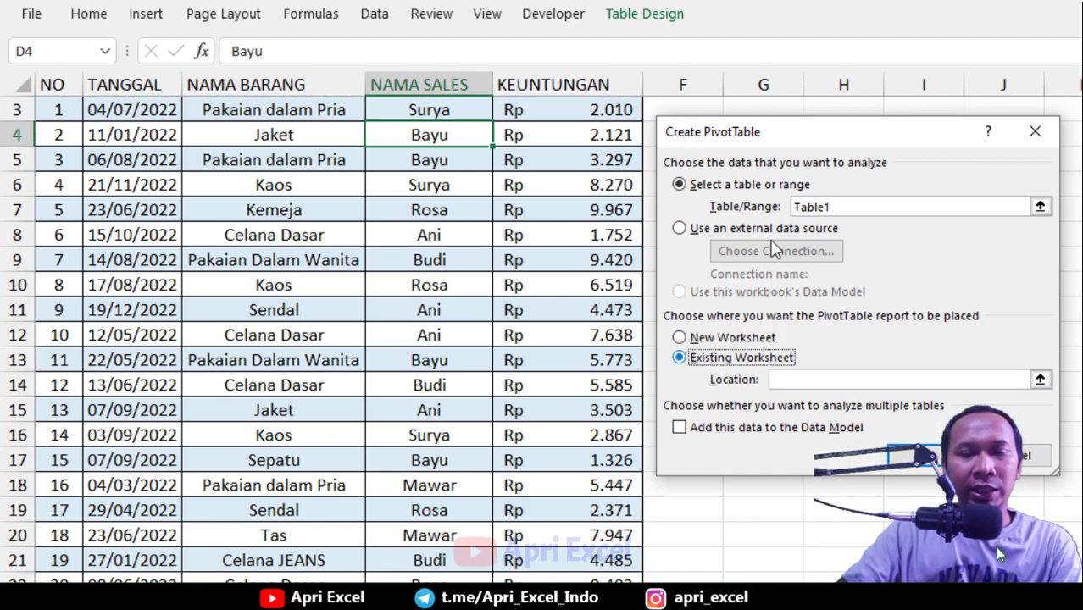
pyautogui.moveTo(834, 133); pyautogui.dragTo(372, 152)
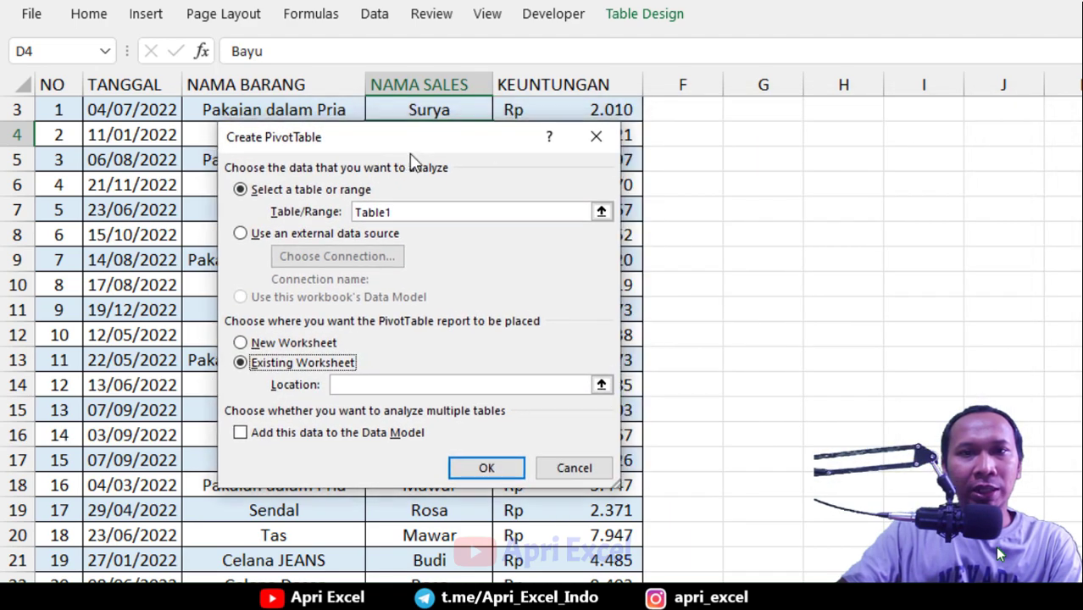
pyautogui.click(360, 386)
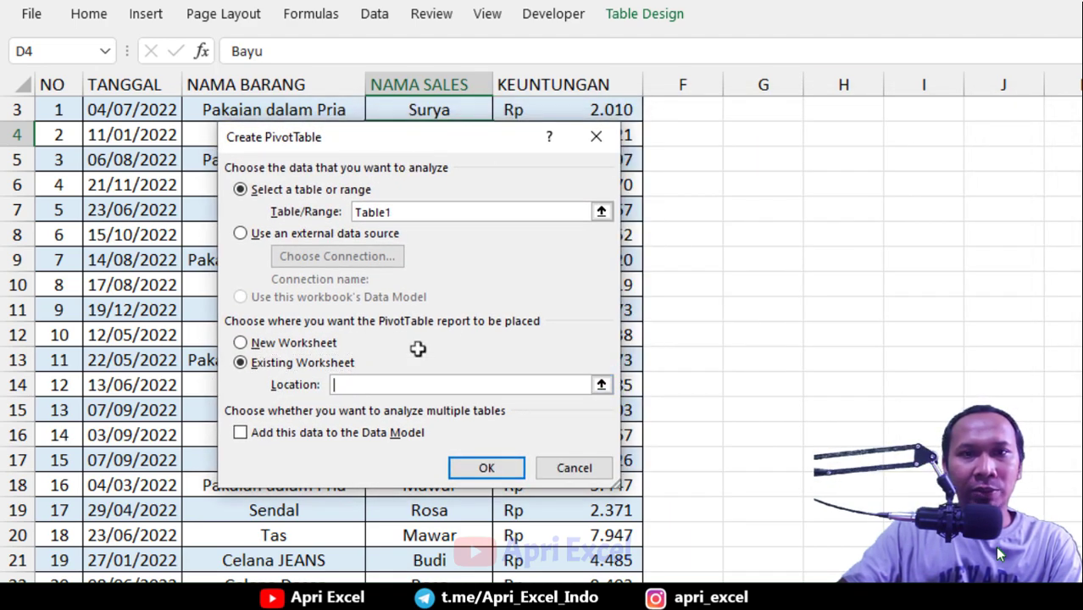
pyautogui.click(779, 108)
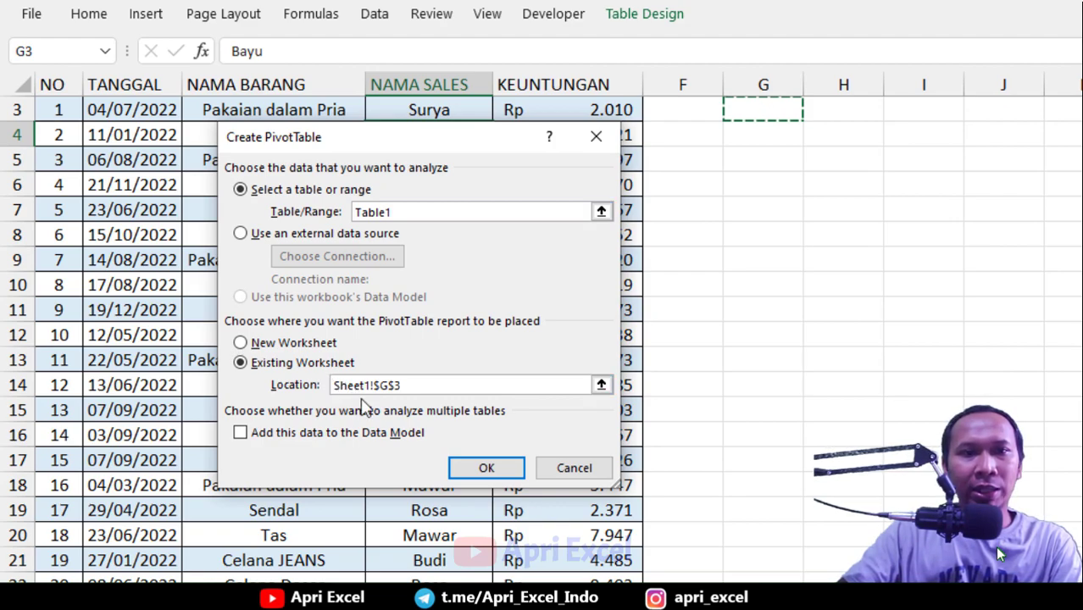
# Switch the destination back to a new worksheet and create the pivot table
pyautogui.click(309, 343)
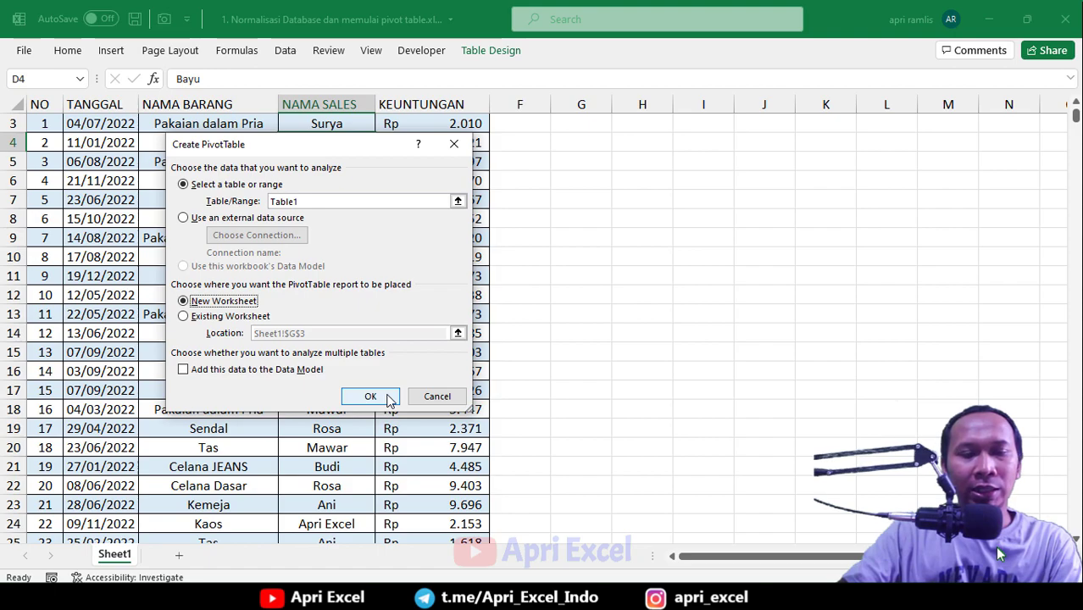
pyautogui.click(370, 397)
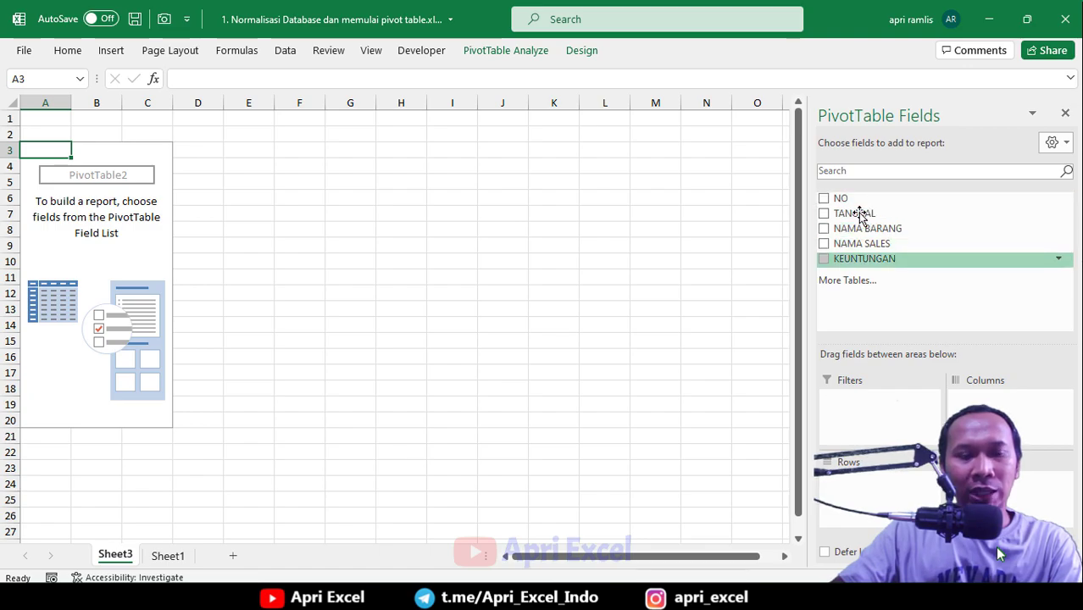
# Compare the source table's headers on Sheet1 with the pivot table's field names on Sheet3
pyautogui.click(168, 555)
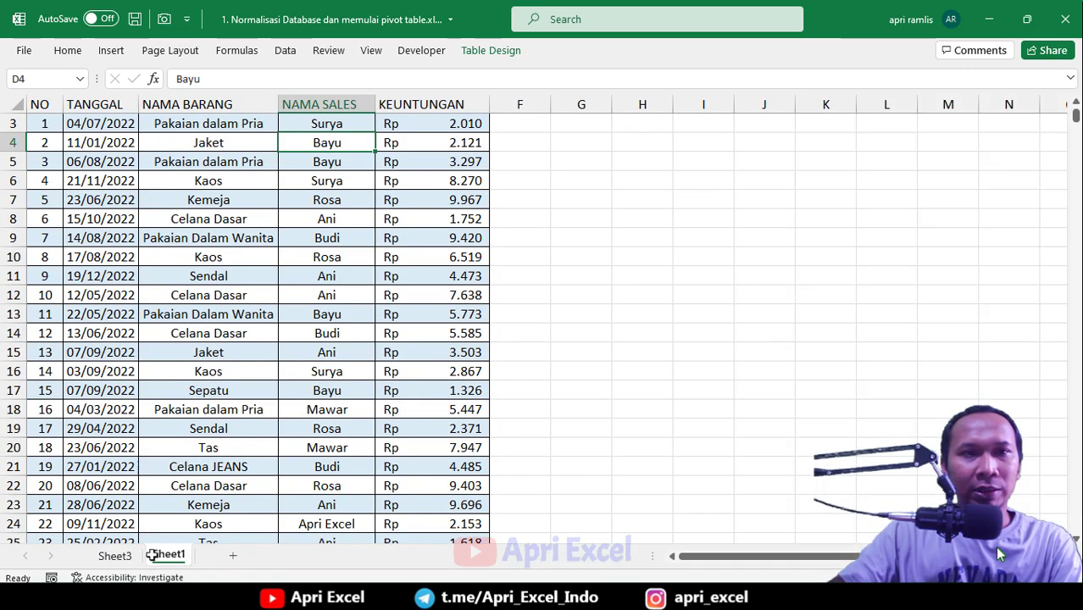
pyautogui.scroll(2, 140, 293)
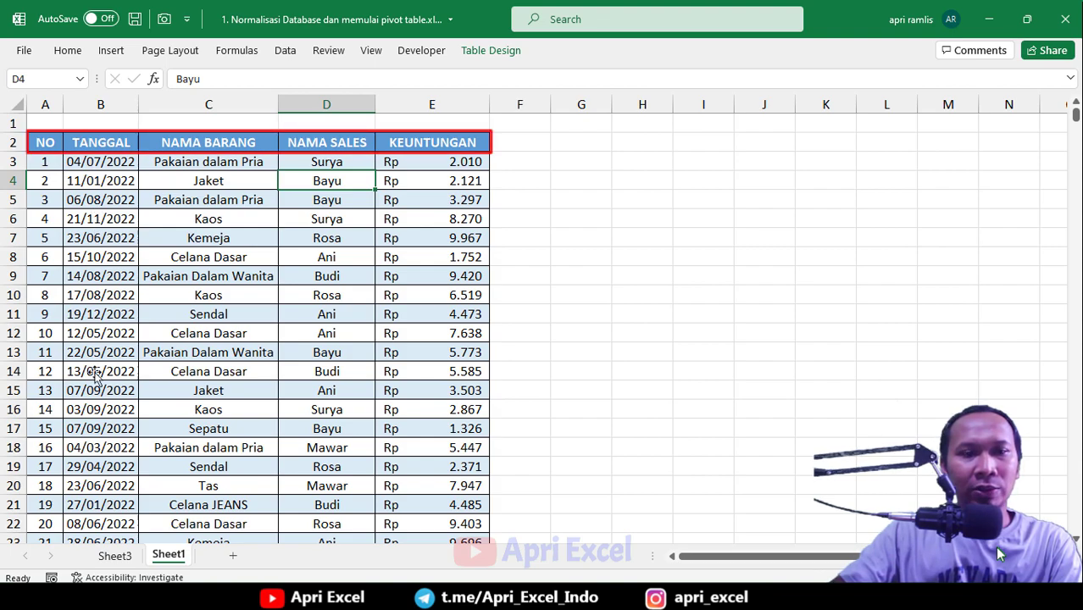
pyautogui.click(108, 556)
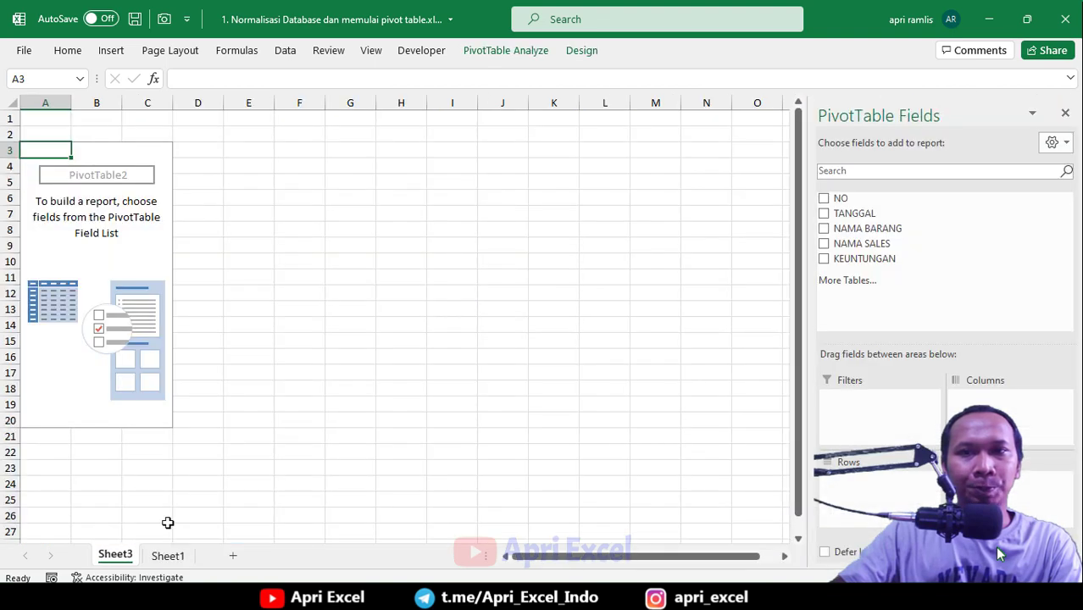
# Hide the PivotTable field list and show it again
pyautogui.click(1066, 116)
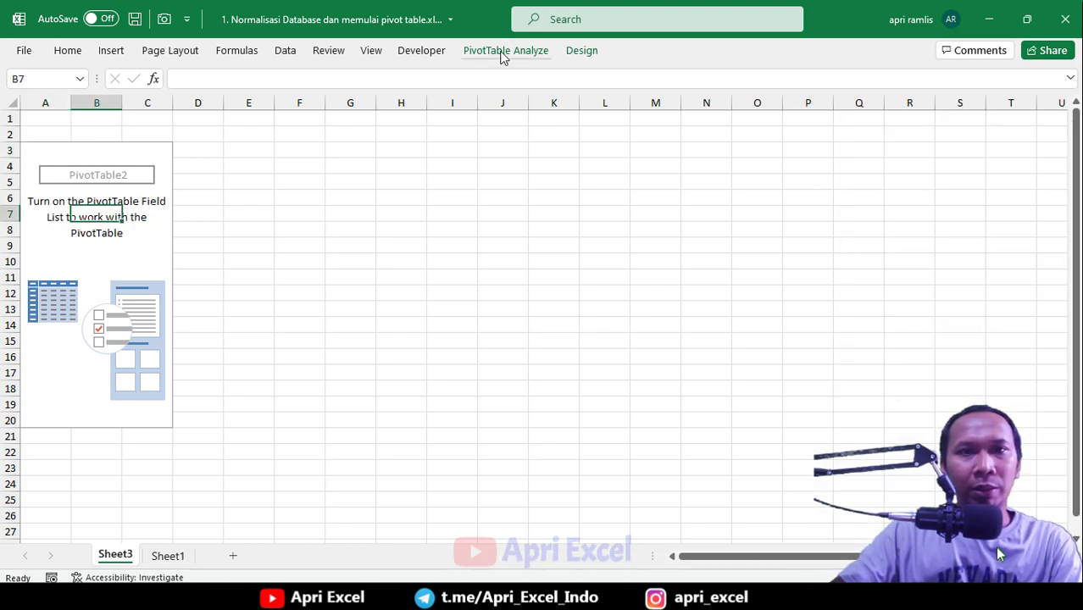
pyautogui.click(502, 50)
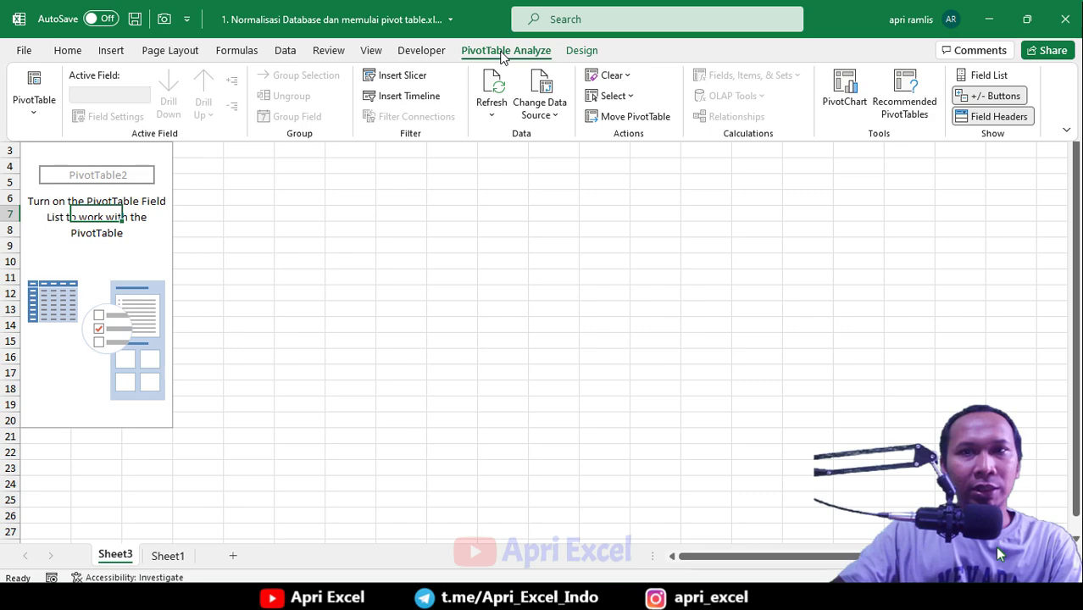
pyautogui.click(983, 76)
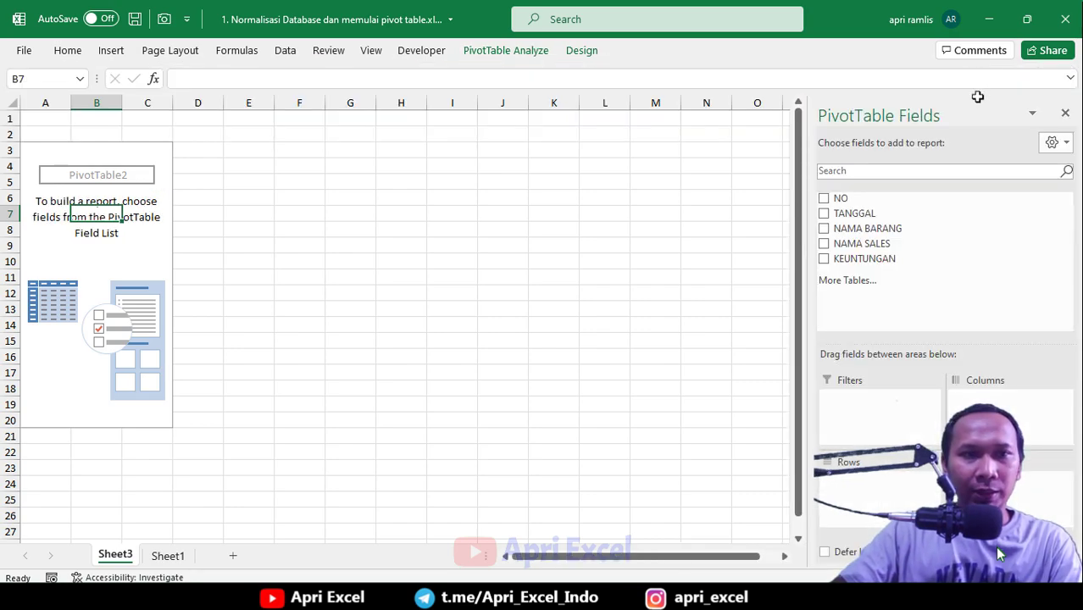
# Undock the PivotTable field list, place it beside the empty pivot table and make it taller
pyautogui.moveTo(976, 115); pyautogui.dragTo(1069, 180)
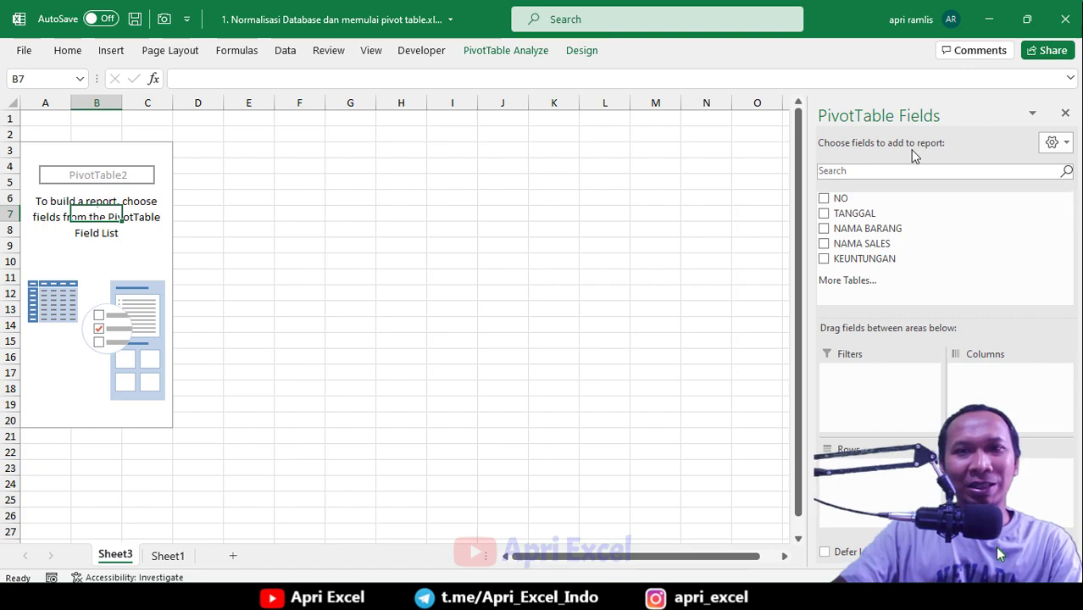
pyautogui.moveTo(922, 114); pyautogui.dragTo(314, 143)
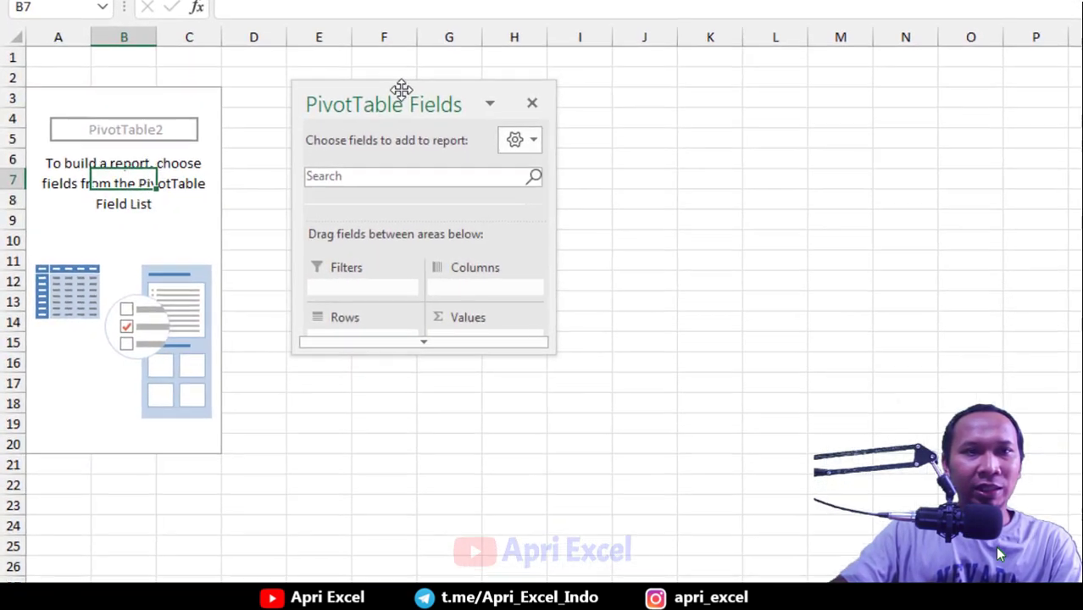
pyautogui.moveTo(395, 360); pyautogui.dragTo(411, 593)
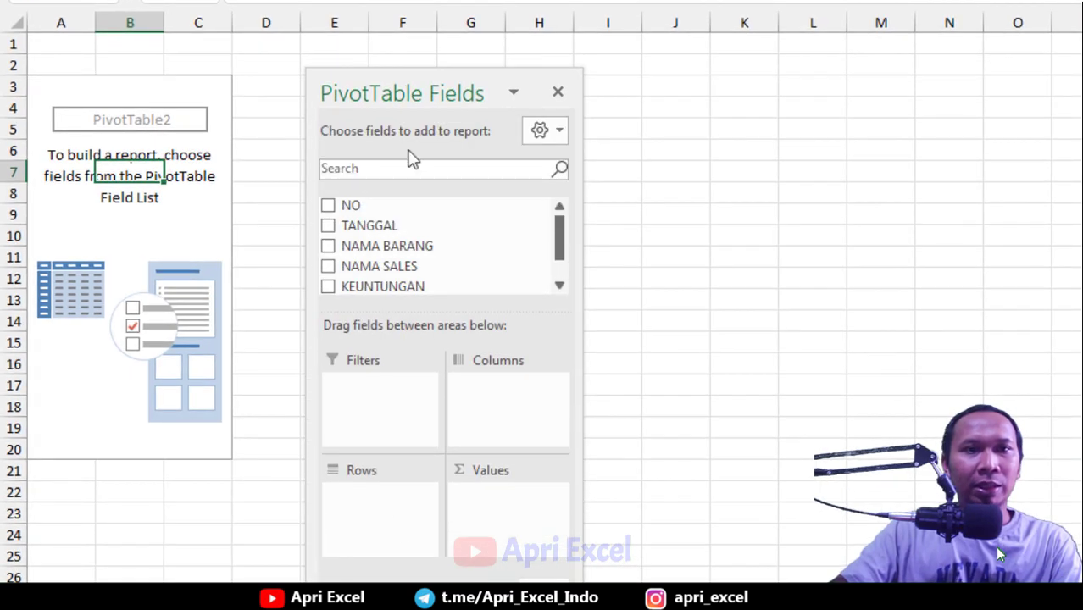
pyautogui.moveTo(409, 93); pyautogui.dragTo(411, 57)
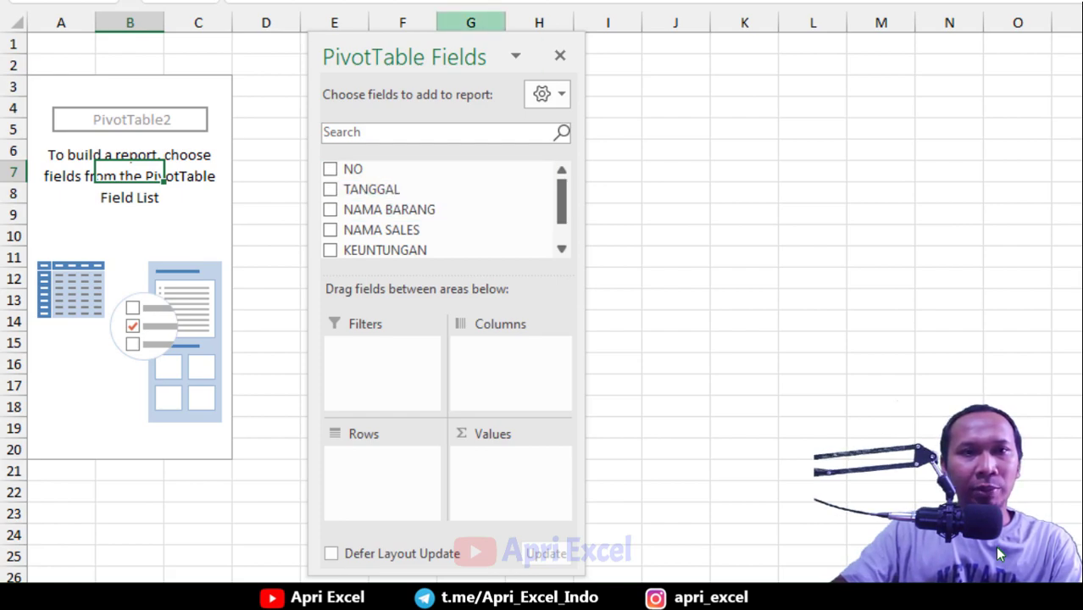
# Try the field list layout Fields Section Only and return to Fields Section and Areas Section Stacked
pyautogui.click(563, 96)
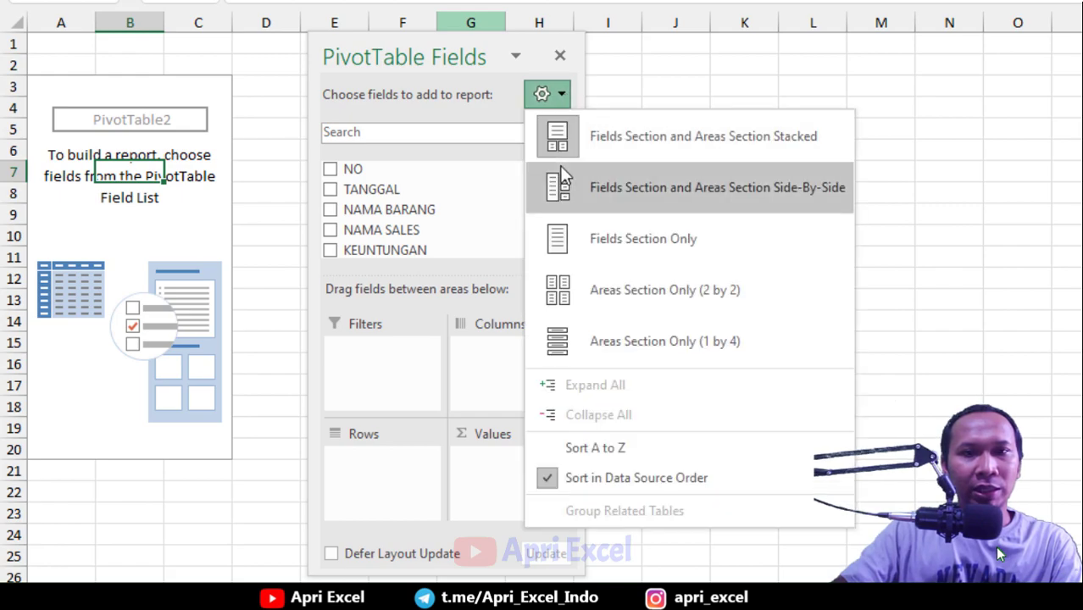
pyautogui.click(568, 240)
pyautogui.click(563, 96)
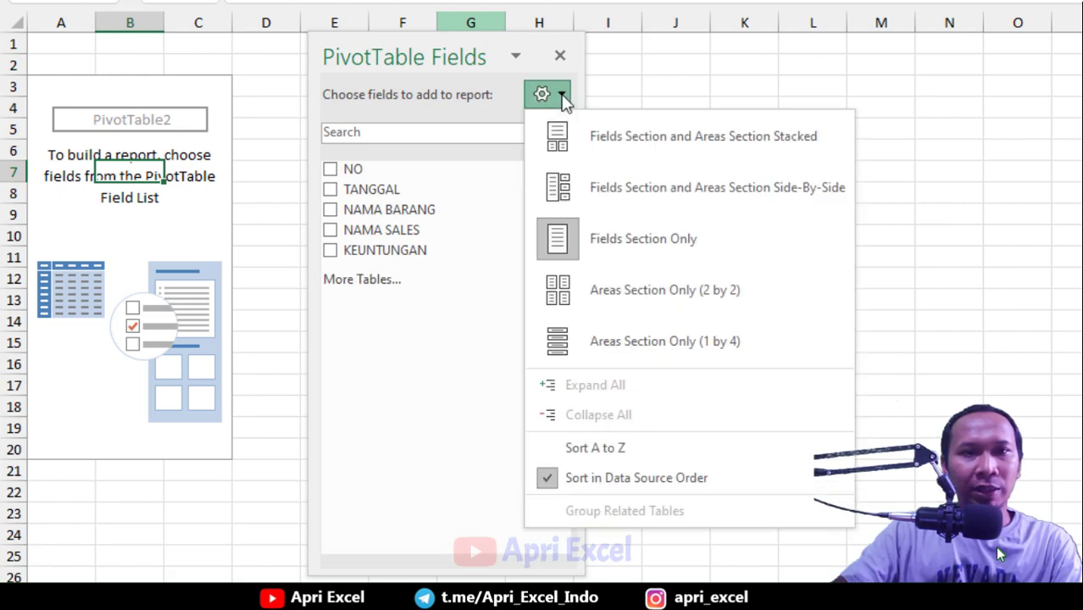
pyautogui.click(599, 148)
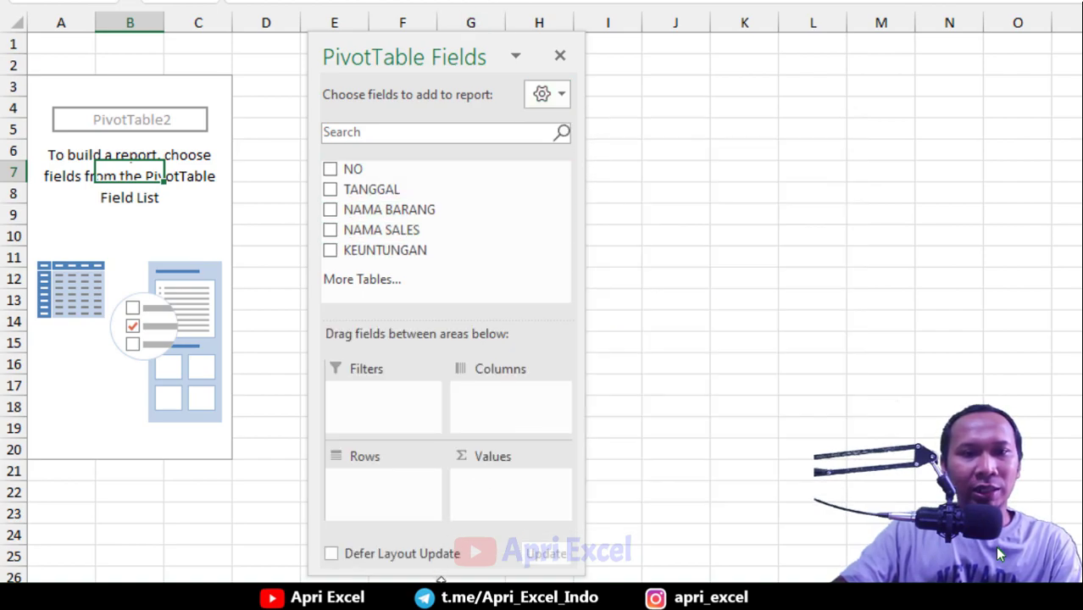
# Enlarge the floating field list and build a pivot with NAMA BARANG as rows and KEUNTUNGAN as values
pyautogui.moveTo(440, 577); pyautogui.dragTo(441, 608)
pyautogui.moveTo(583, 231); pyautogui.dragTo(677, 229)
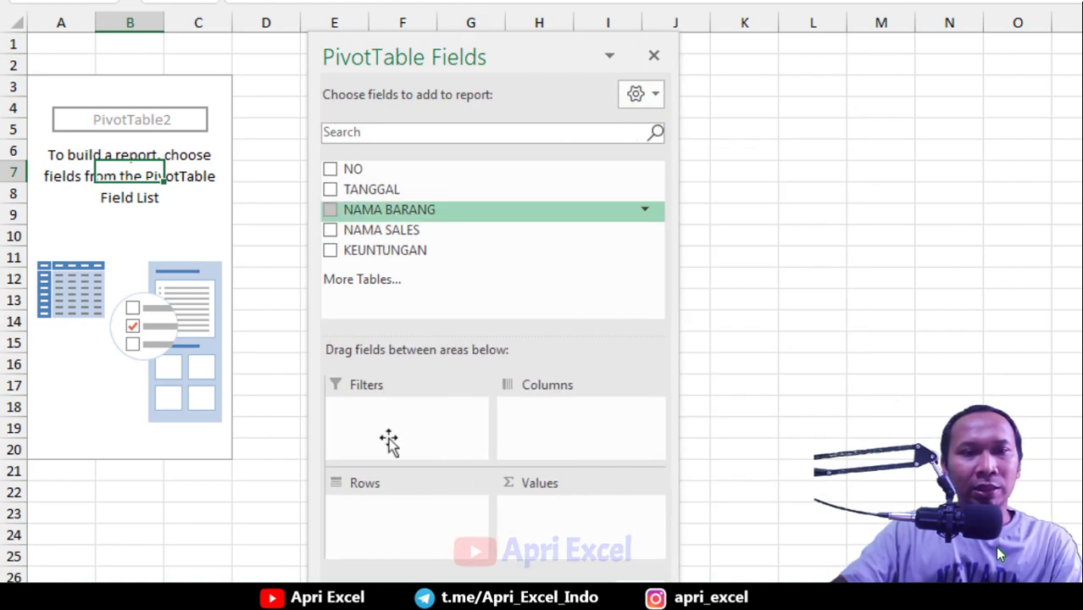
pyautogui.click(329, 211)
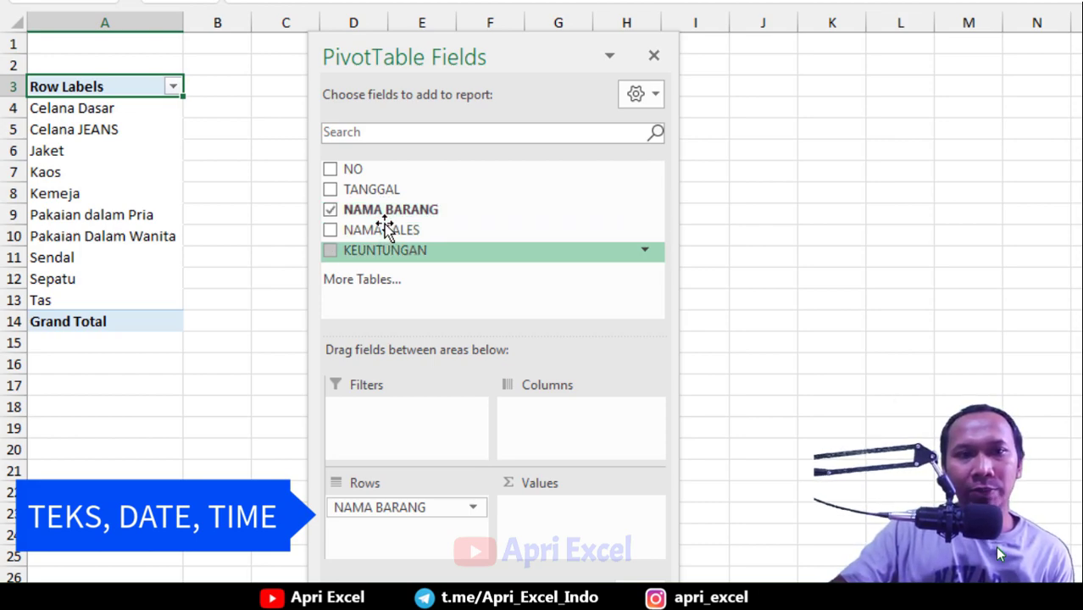
pyautogui.click(331, 253)
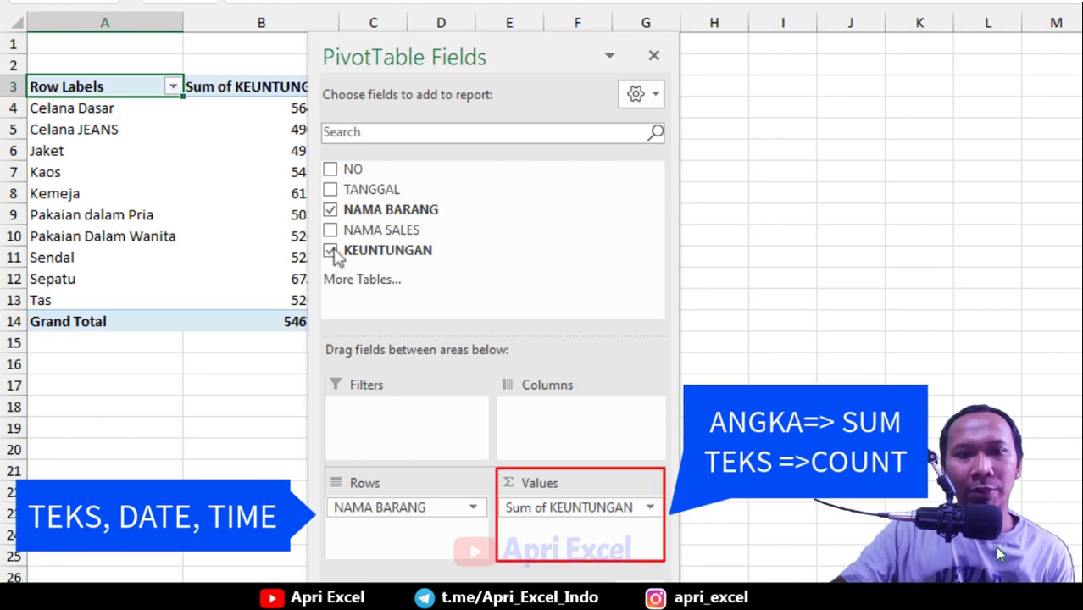
pyautogui.moveTo(507, 53); pyautogui.dragTo(633, 52)
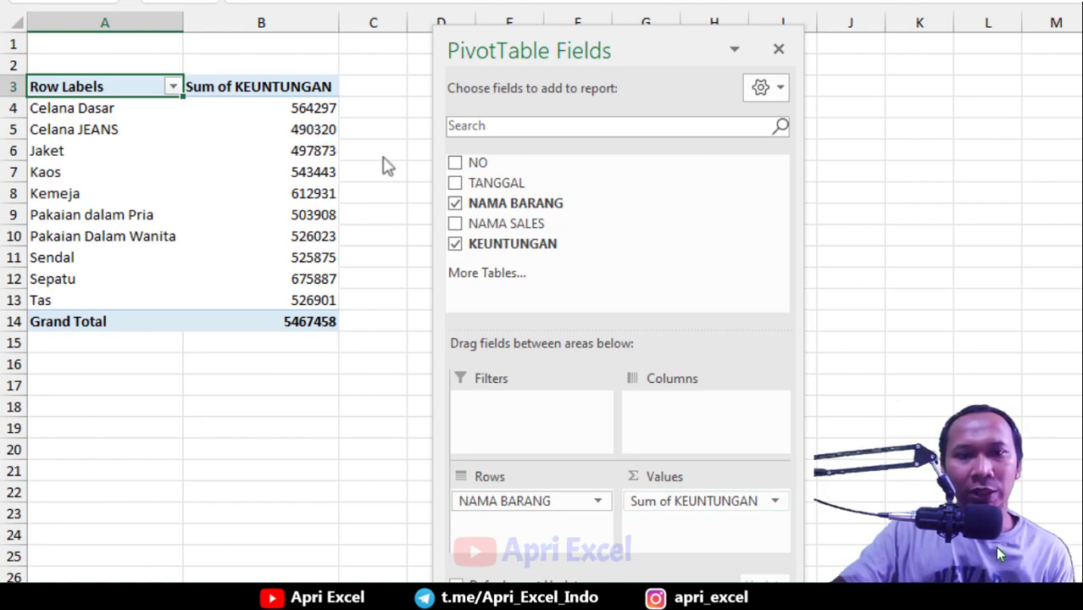
# Try TANGGAL as an additional row field, and remove it together with Months from the rows
pyautogui.click(454, 185)
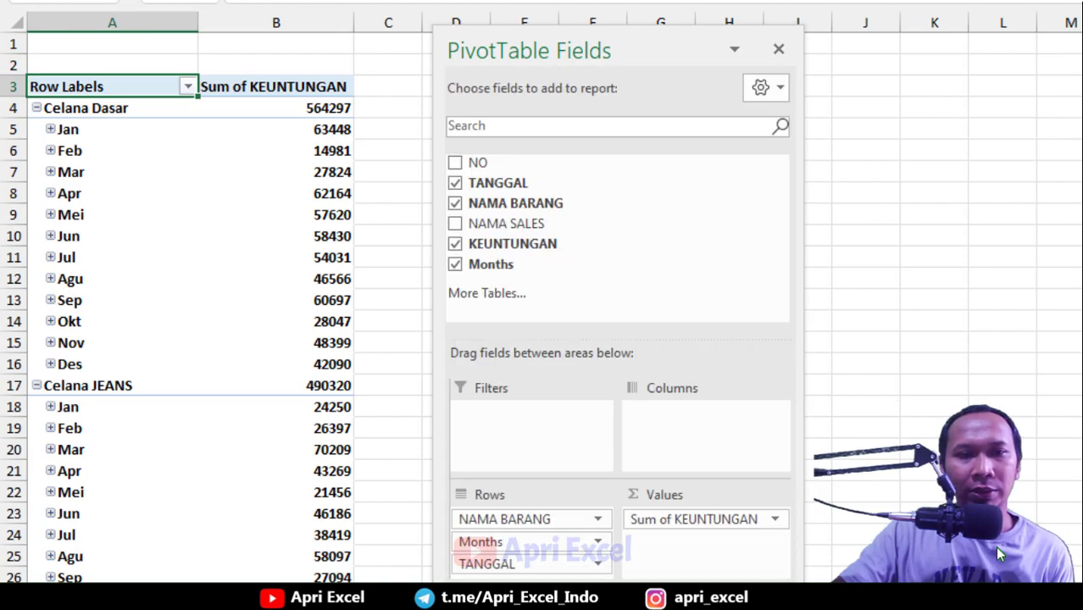
pyautogui.moveTo(641, 40); pyautogui.dragTo(692, 8)
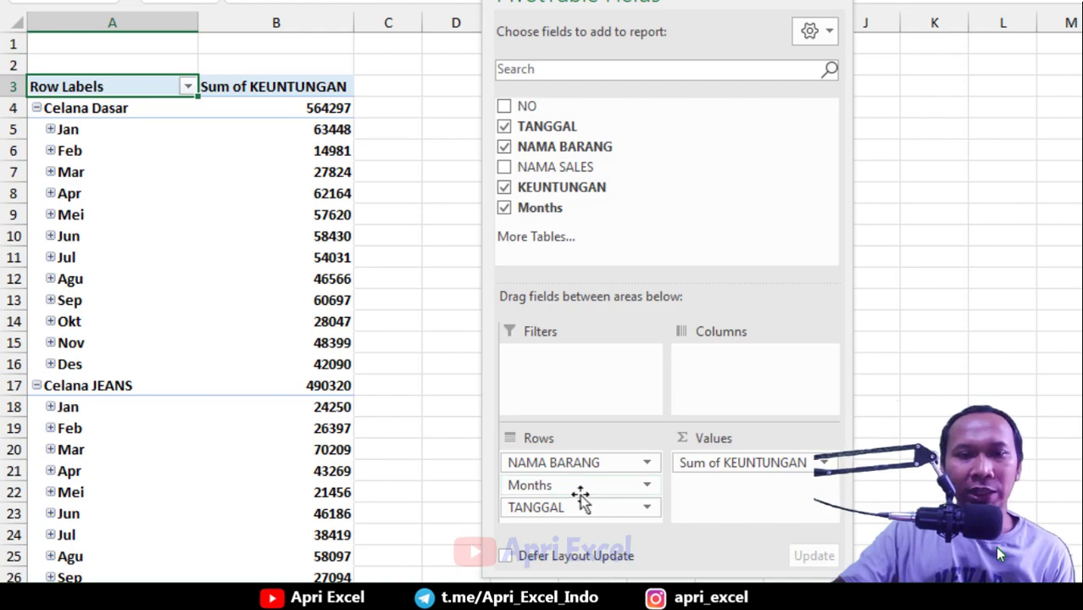
pyautogui.moveTo(566, 486); pyautogui.dragTo(415, 428)
pyautogui.moveTo(527, 488); pyautogui.dragTo(426, 436)
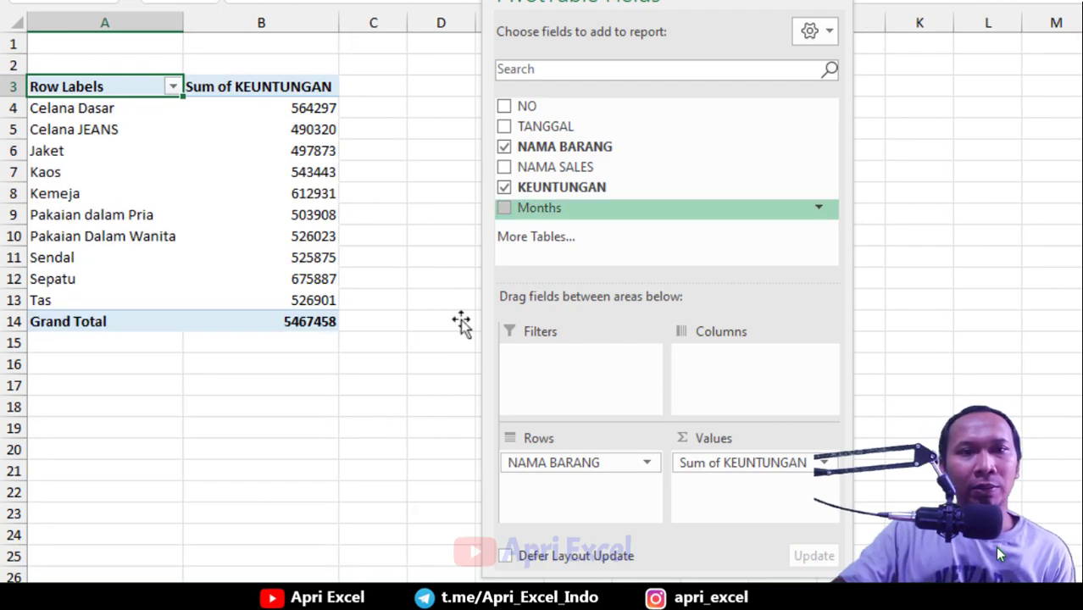
# Add NAMA SALES to the rows above NAMA BARANG, and move NAMA BARANG into the report filter
pyautogui.click(504, 167)
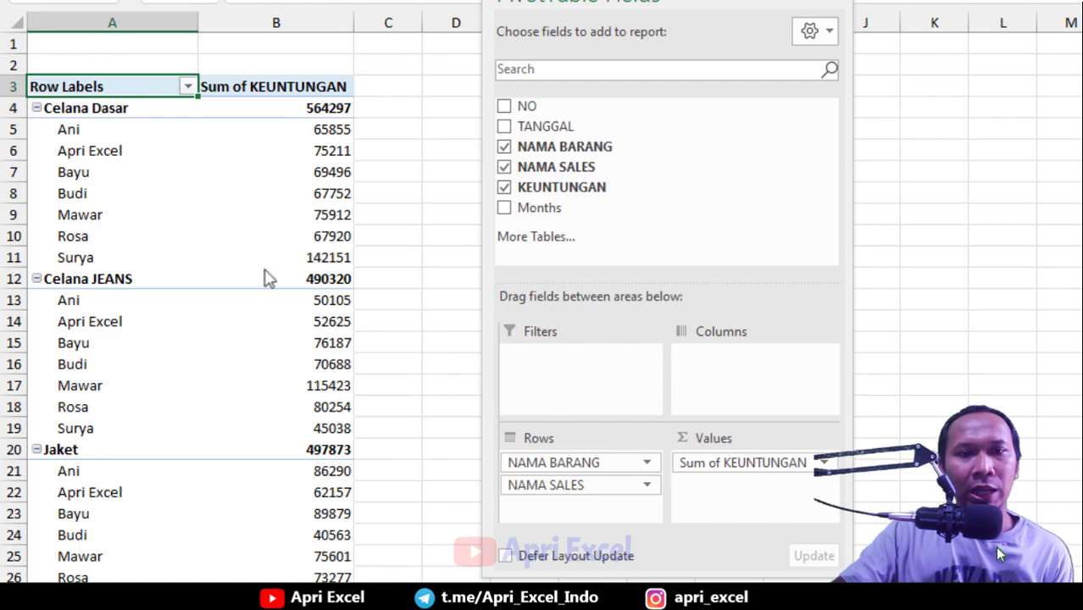
pyautogui.moveTo(517, 488); pyautogui.dragTo(520, 457)
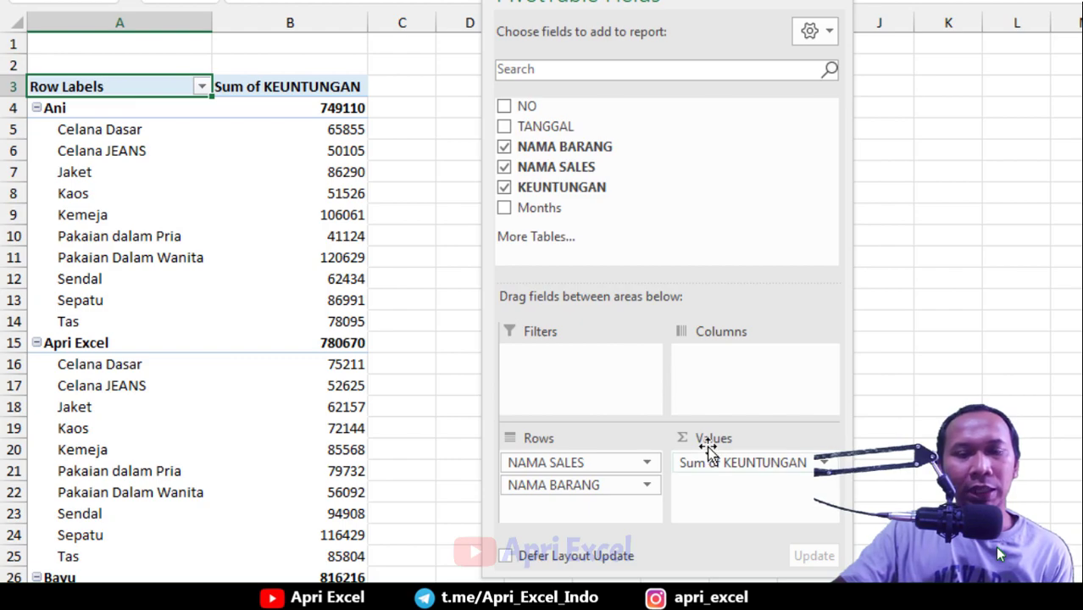
pyautogui.moveTo(595, 484); pyautogui.dragTo(628, 359)
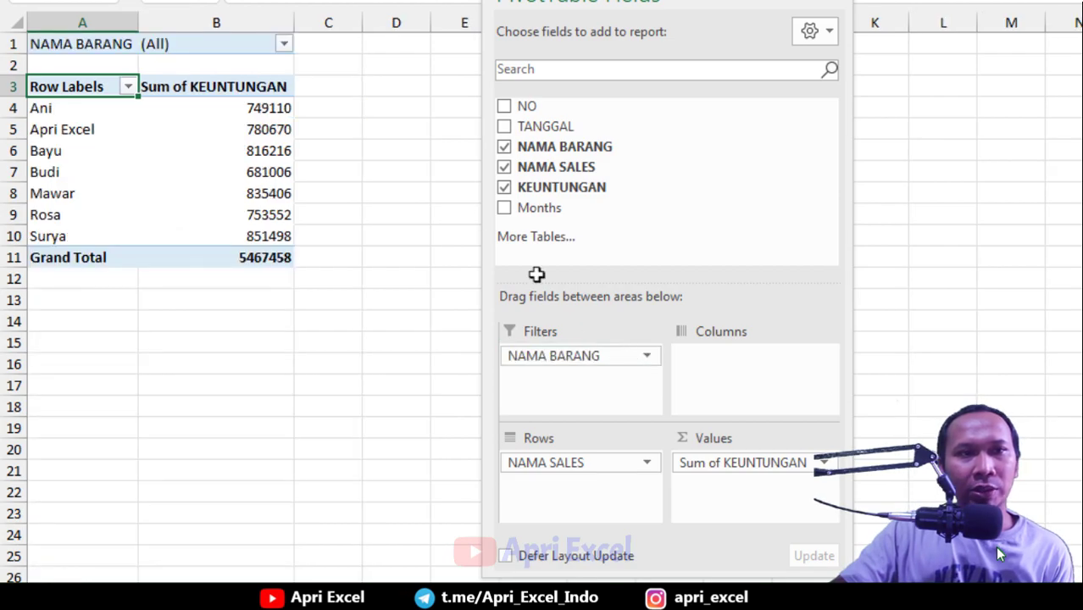
# Filter the pivot table by NAMA BARANG to Celana JEANS with multiple item selection enabled
pyautogui.click(284, 43)
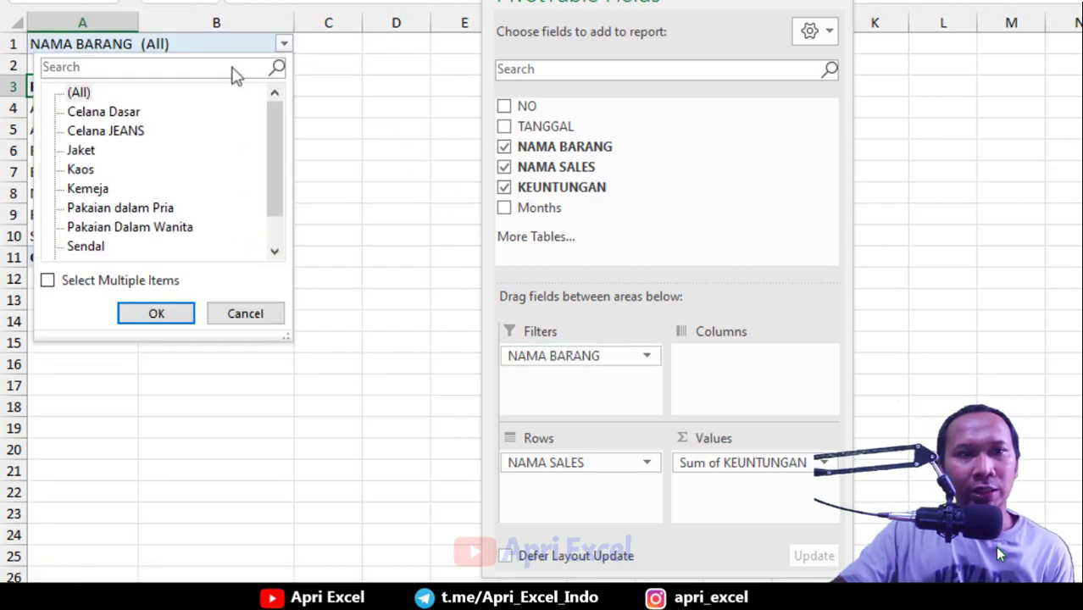
pyautogui.click(95, 131)
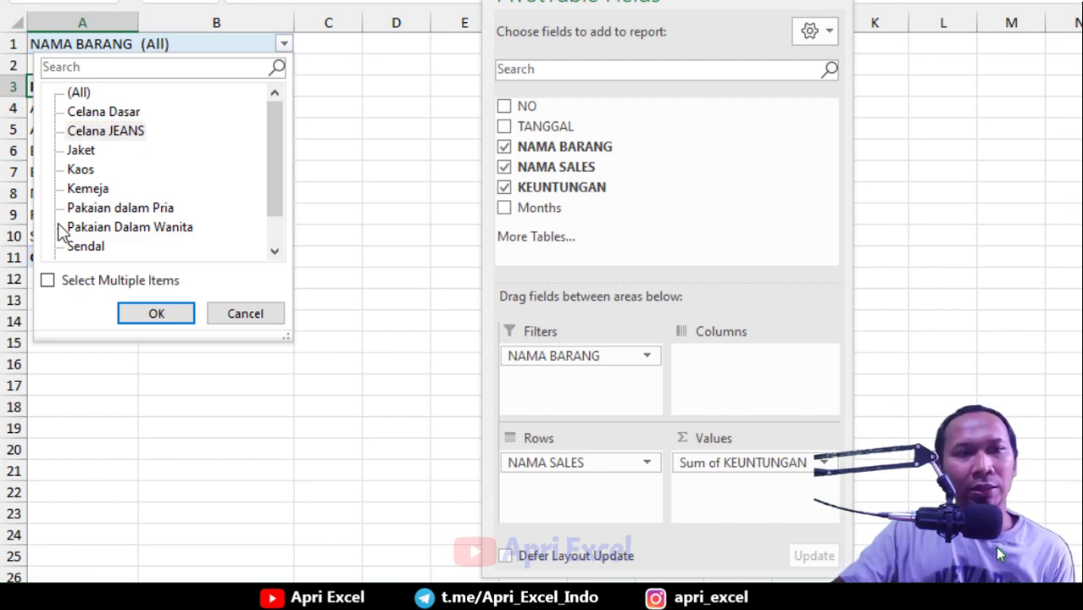
pyautogui.click(47, 281)
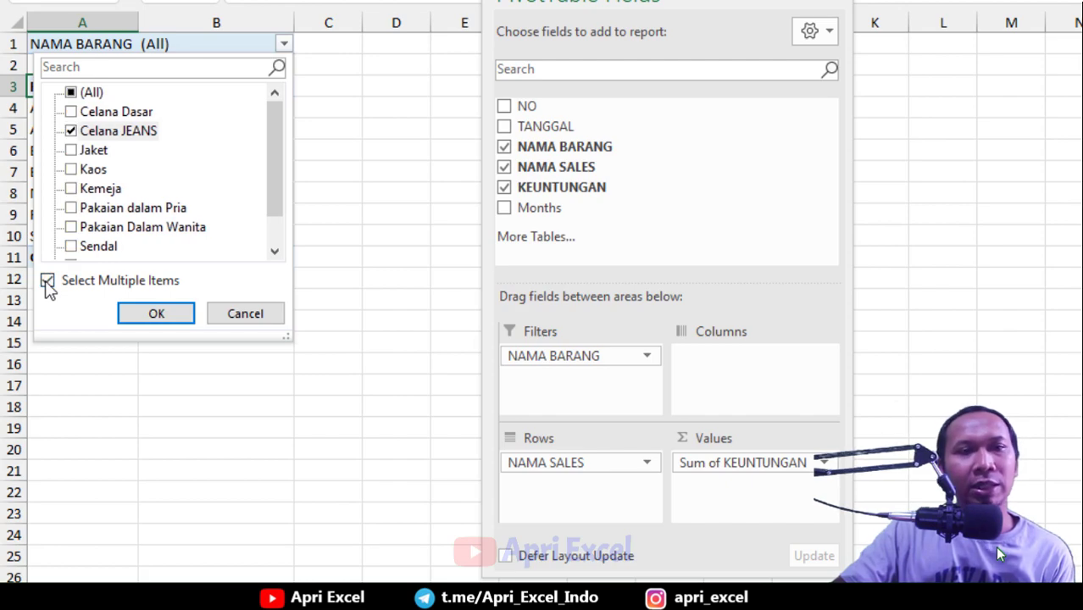
pyautogui.click(156, 314)
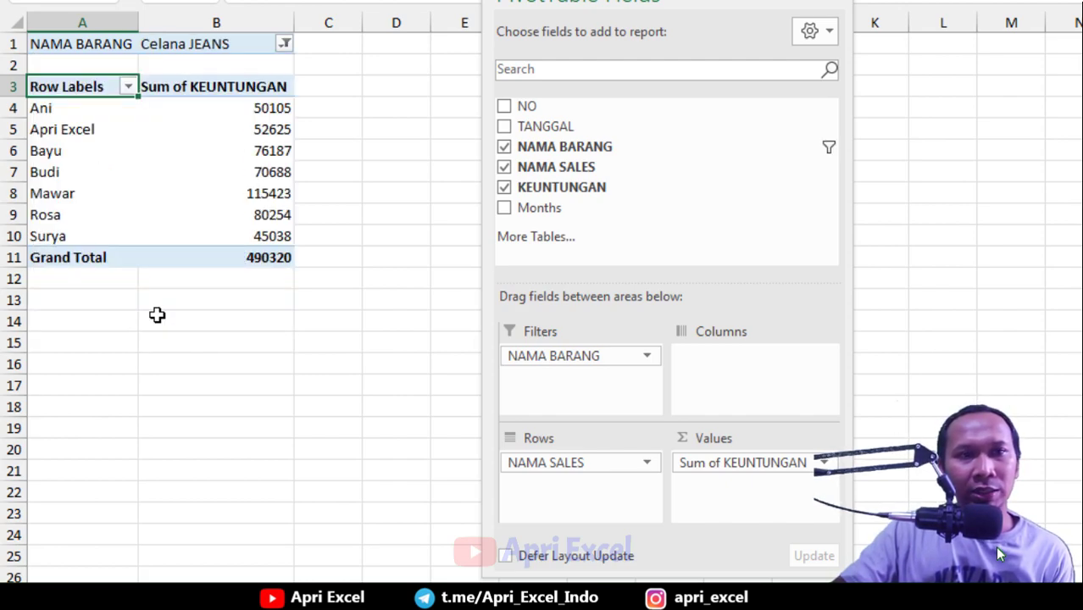
# Reset the NAMA BARANG report filter to include all items
pyautogui.click(284, 44)
pyautogui.click(73, 93)
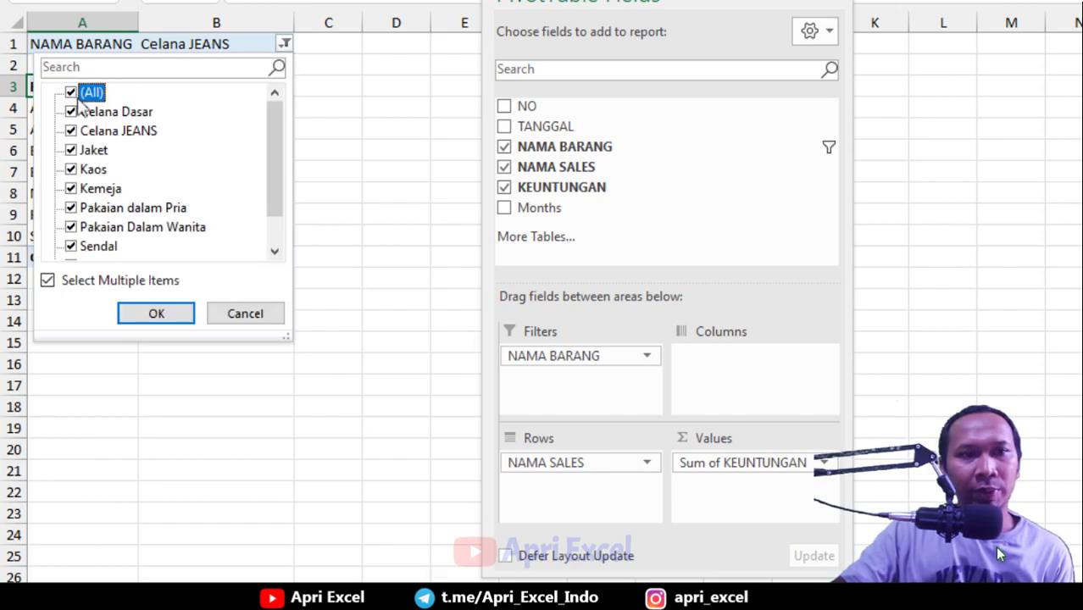
pyautogui.click(178, 315)
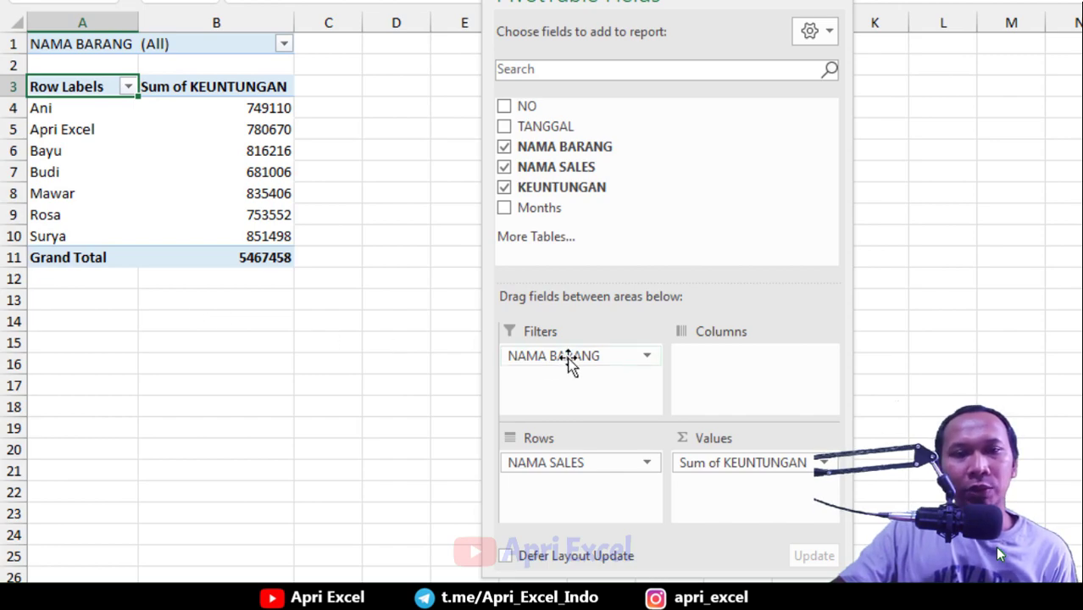
# Move NAMA BARANG from the filters to the columns, and place the field list below the pivot table
pyautogui.moveTo(571, 360); pyautogui.dragTo(716, 360)
pyautogui.moveTo(754, 4); pyautogui.dragTo(538, 316)
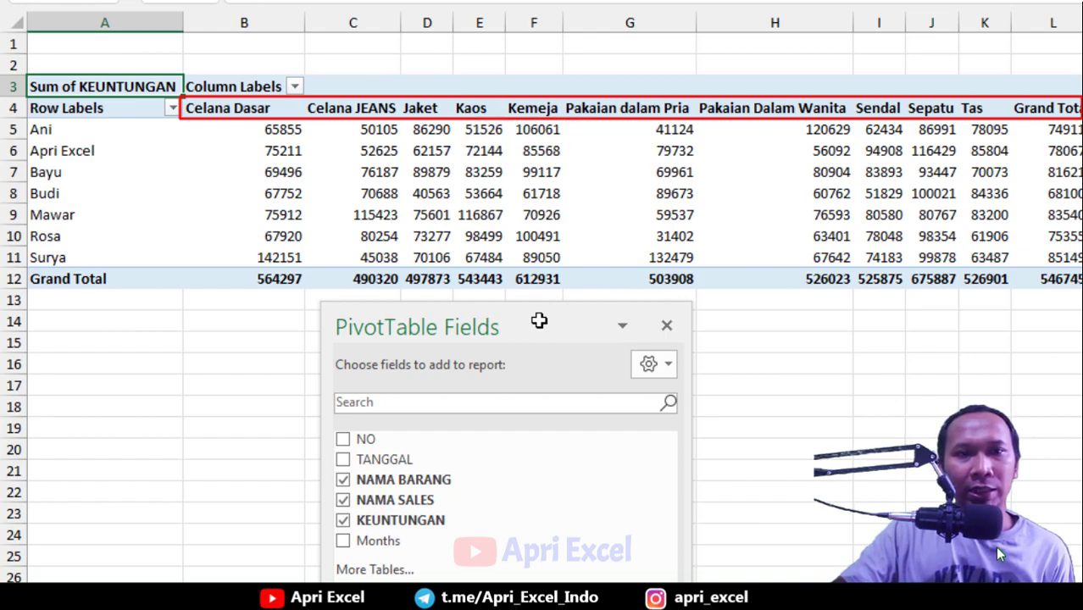
pyautogui.click(340, 108)
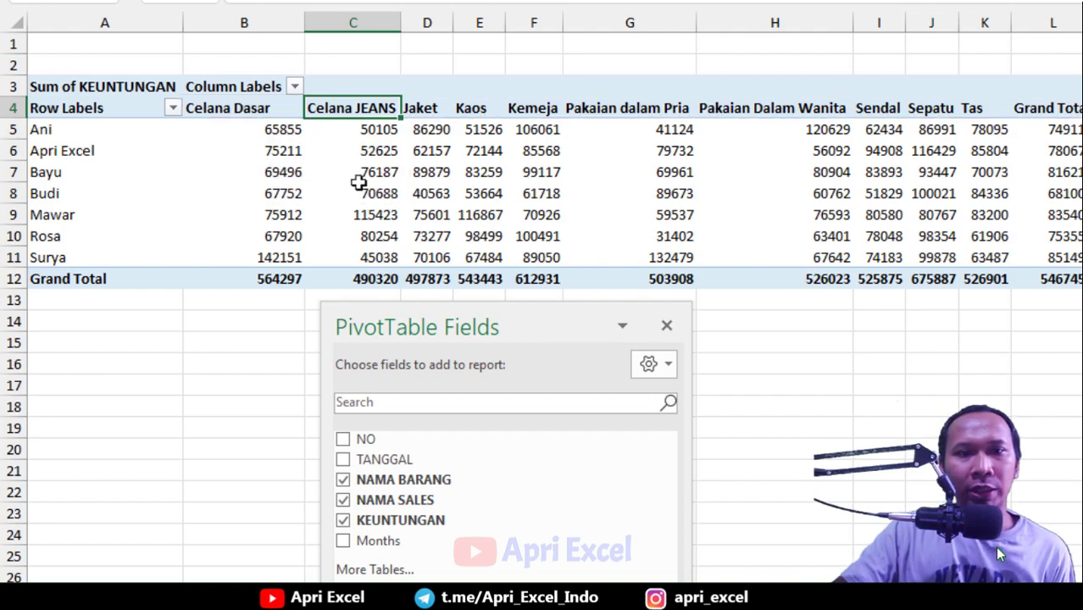
# Remove KEUNTUNGAN from the values and move NAMA BARANG from the columns to the values as a count
pyautogui.moveTo(539, 321); pyautogui.dragTo(624, 58)
pyautogui.moveTo(677, 528); pyautogui.dragTo(537, 326)
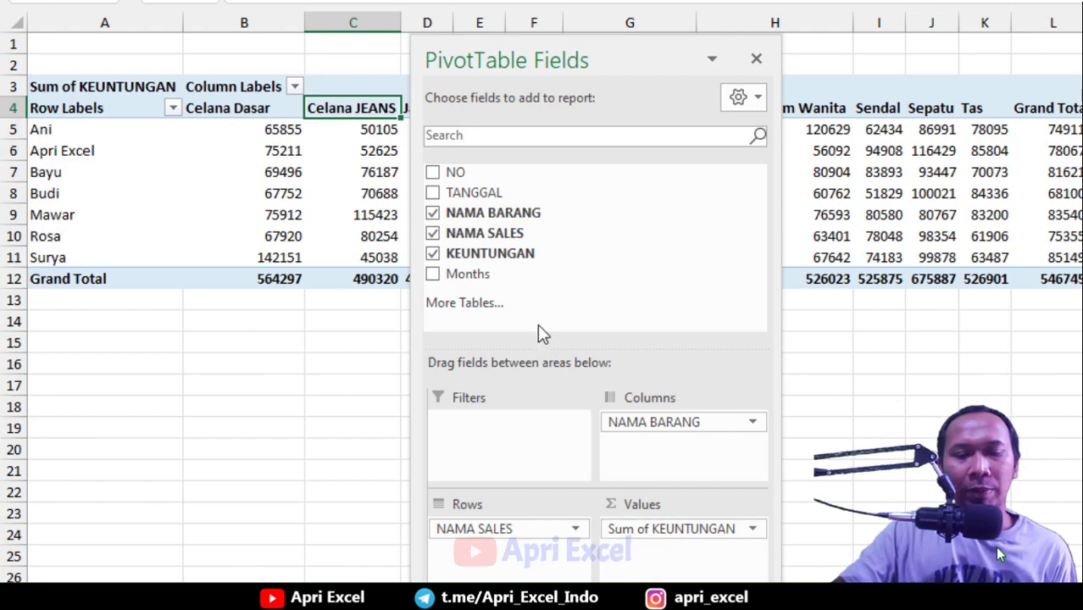
pyautogui.moveTo(649, 533); pyautogui.dragTo(865, 368)
pyautogui.moveTo(660, 423); pyautogui.dragTo(665, 546)
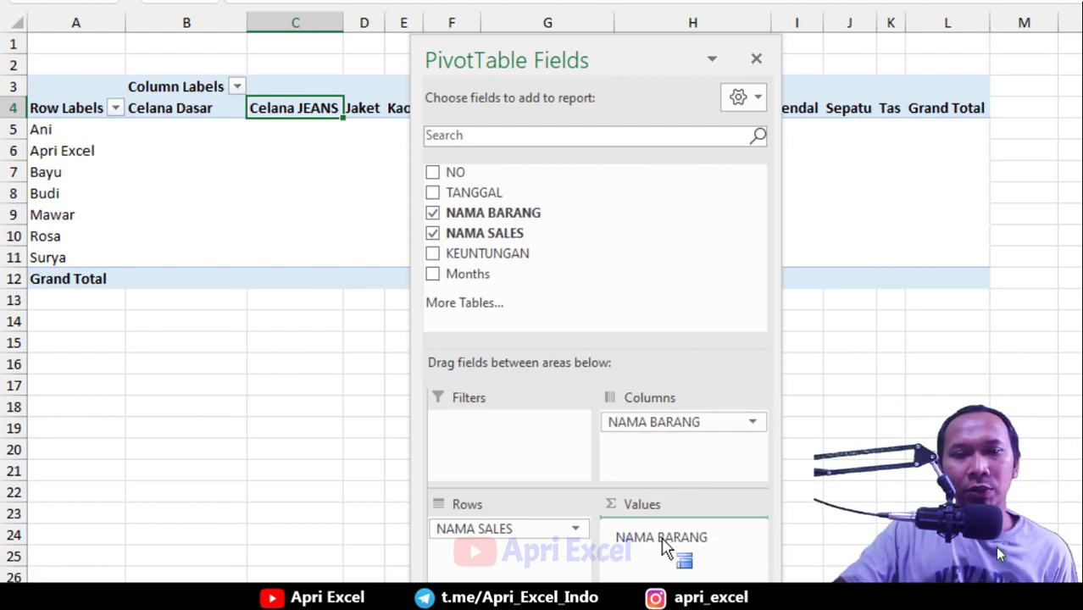
pyautogui.moveTo(665, 546); pyautogui.dragTo(667, 551)
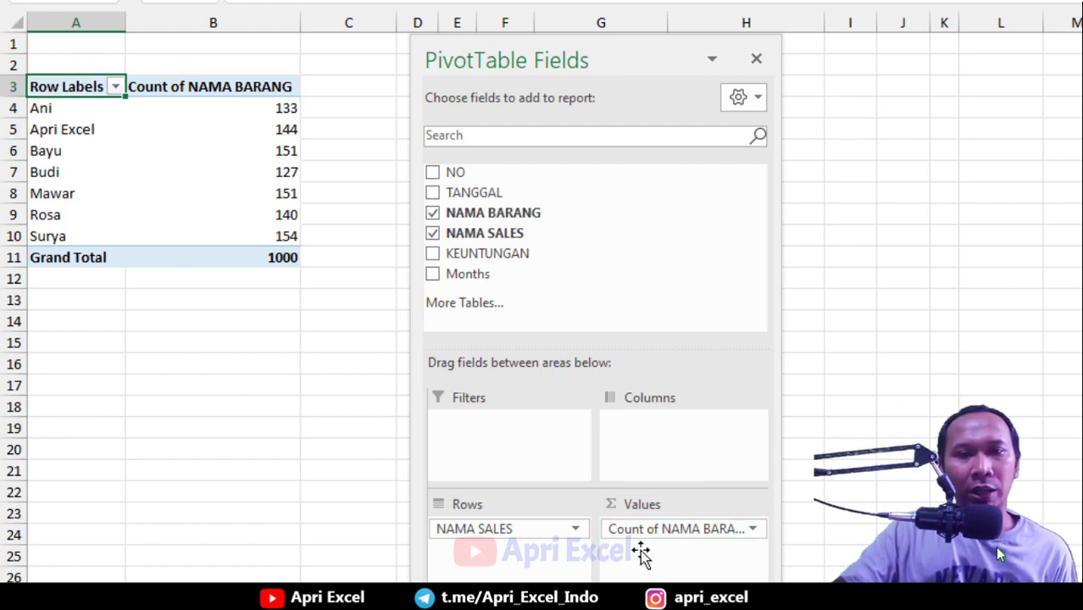
# Check the NAMA BARANG counts for the first two salespeople in the pivot table
pyautogui.moveTo(617, 66); pyautogui.dragTo(619, 34)
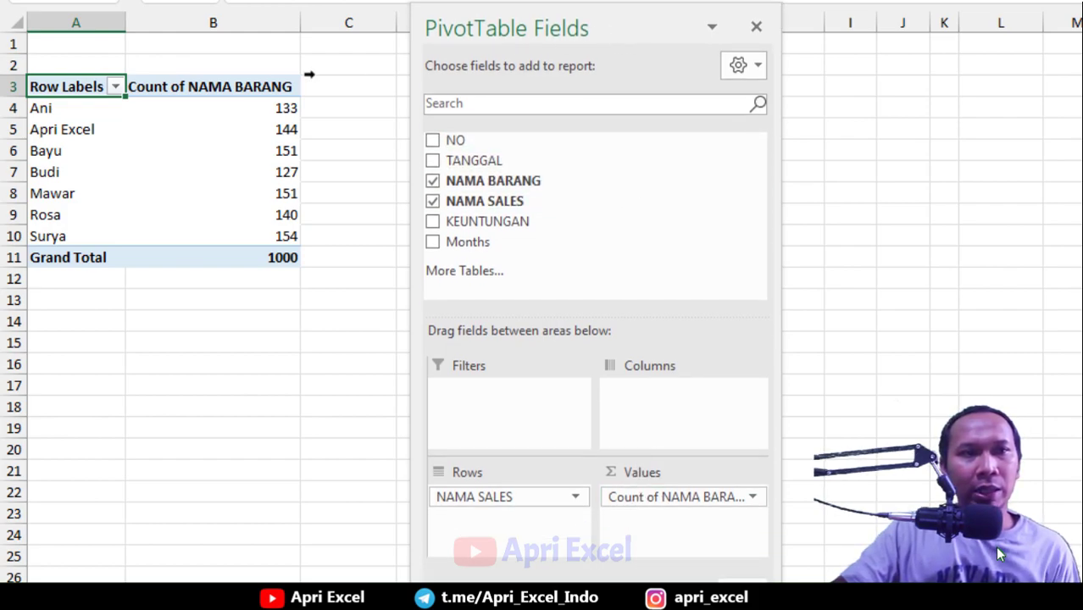
pyautogui.click(60, 108)
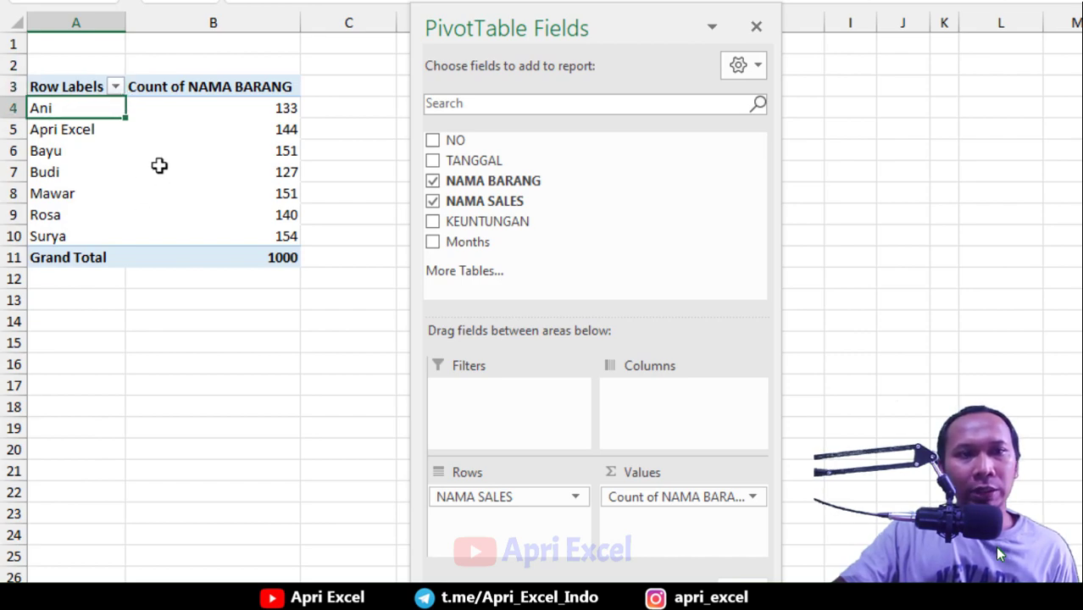
pyautogui.click(206, 111)
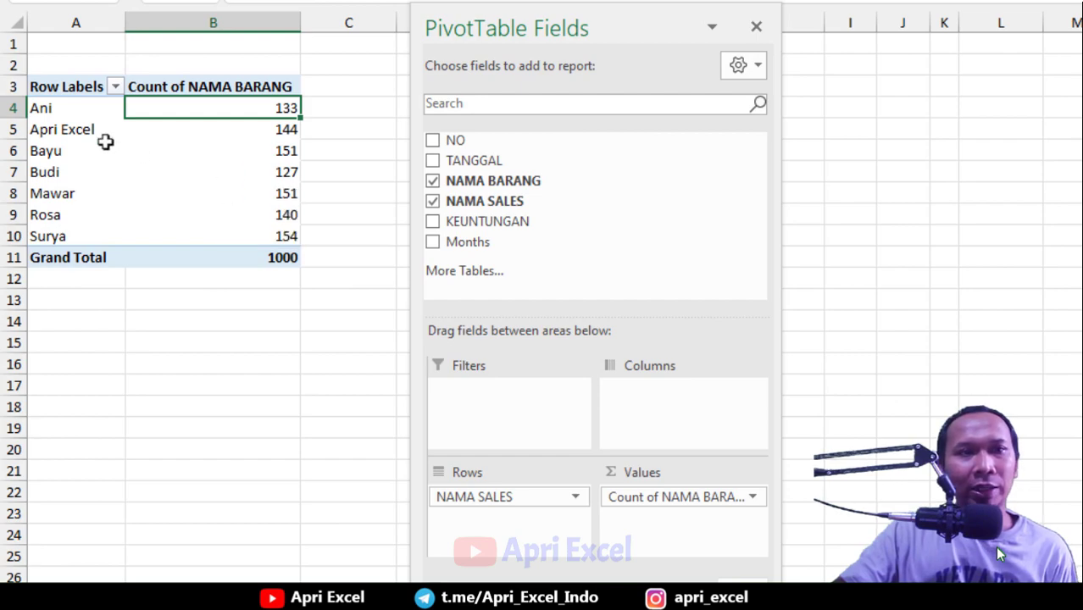
pyautogui.click(77, 132)
pyautogui.click(222, 129)
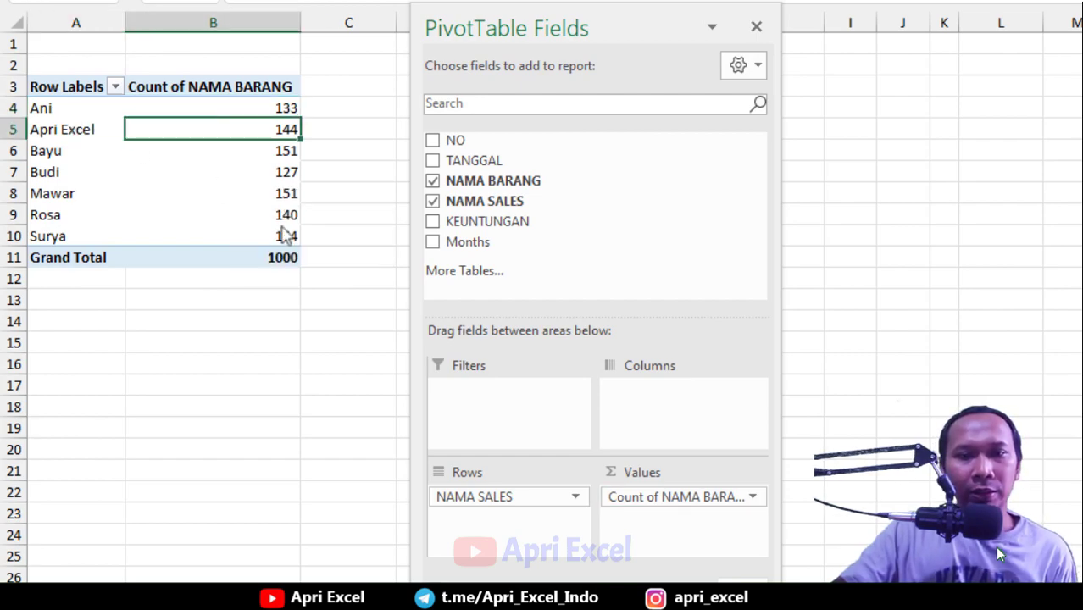
# Return NAMA BARANG to the filters with KEUNTUNGAN summed in the values, and close the field list
pyautogui.moveTo(678, 502); pyautogui.dragTo(512, 388)
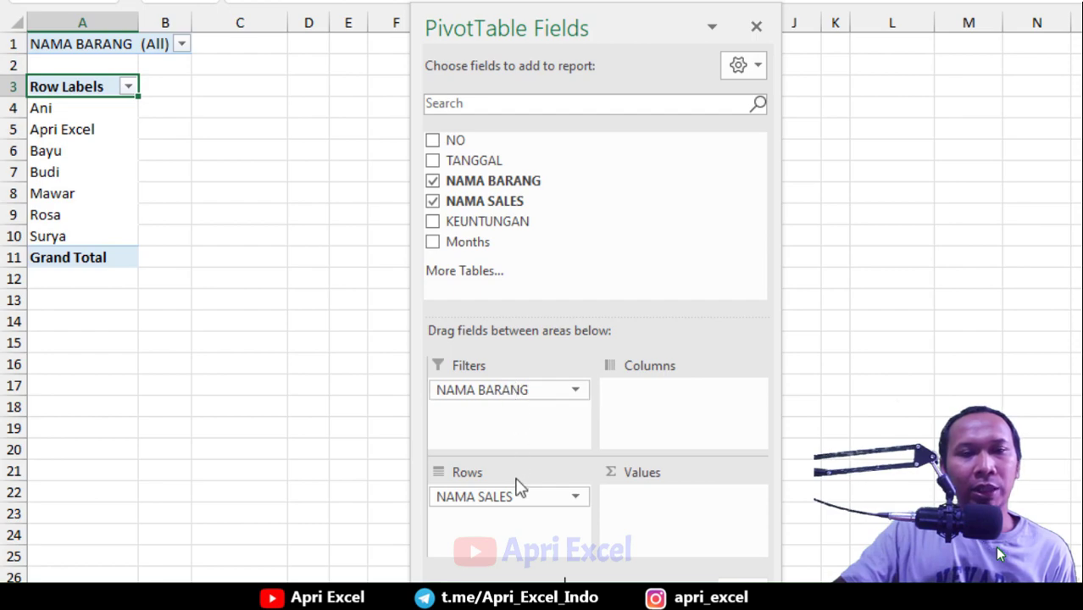
pyautogui.moveTo(478, 221); pyautogui.dragTo(691, 509)
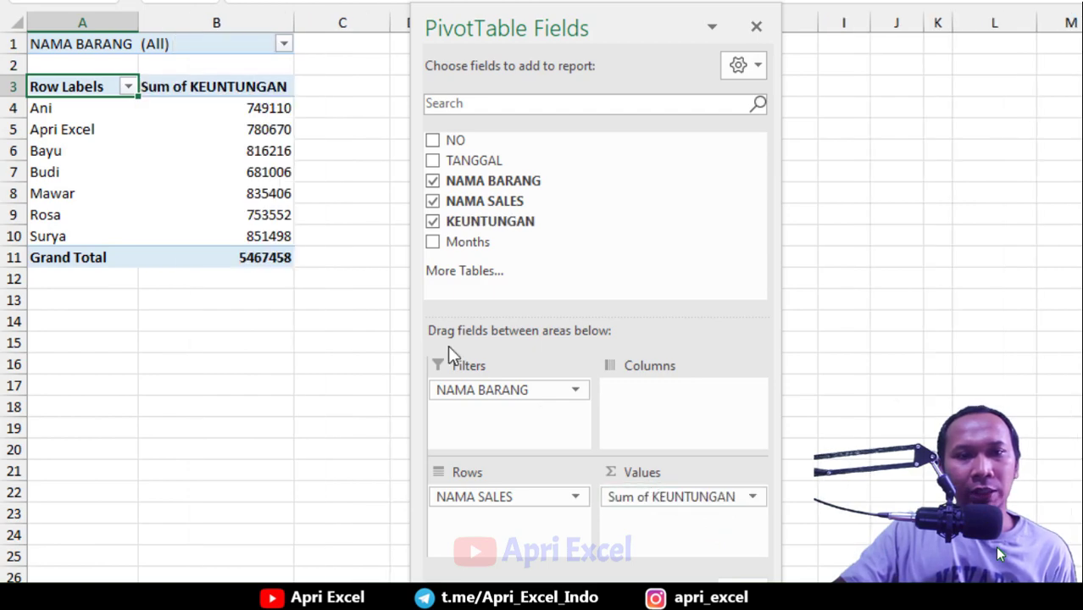
pyautogui.click(756, 28)
pyautogui.click(170, 136)
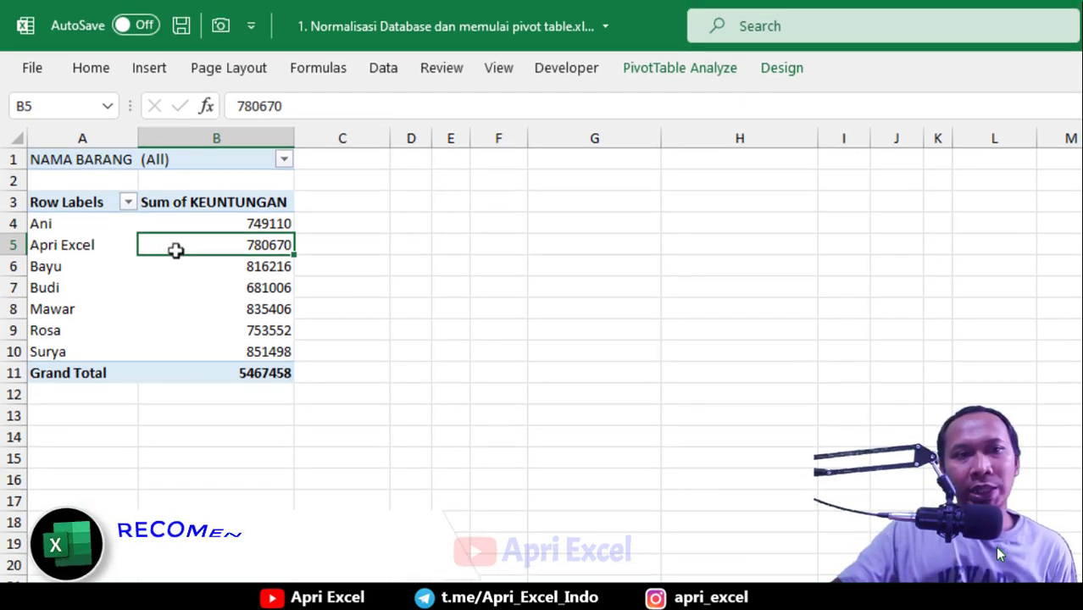
# Preview the recommended pivot tables for the sales data and apply Sum of NO by NAMA SALES
pyautogui.click(681, 71)
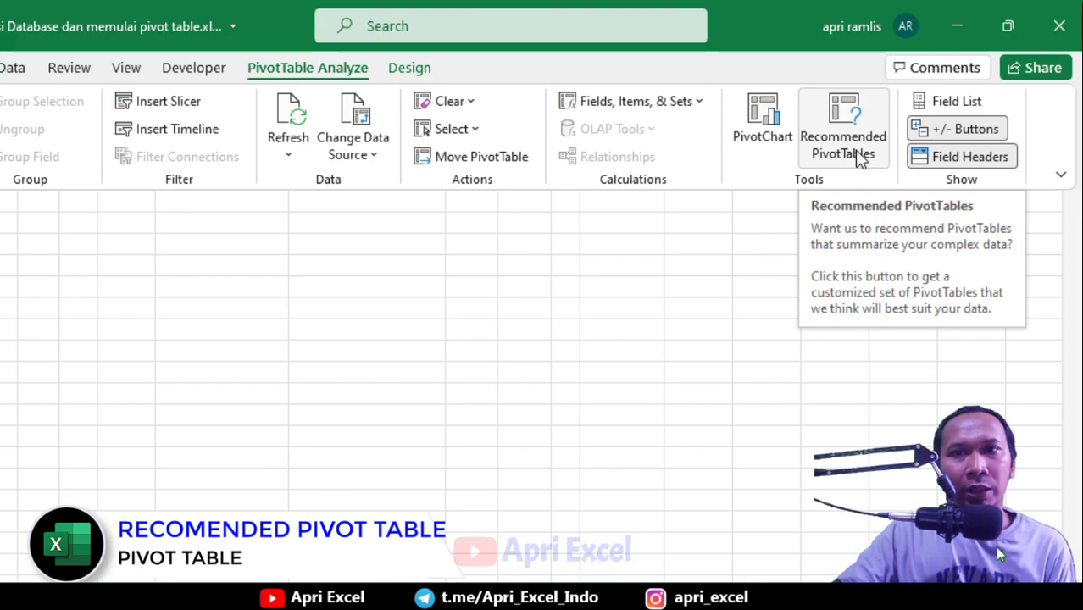
pyautogui.click(861, 159)
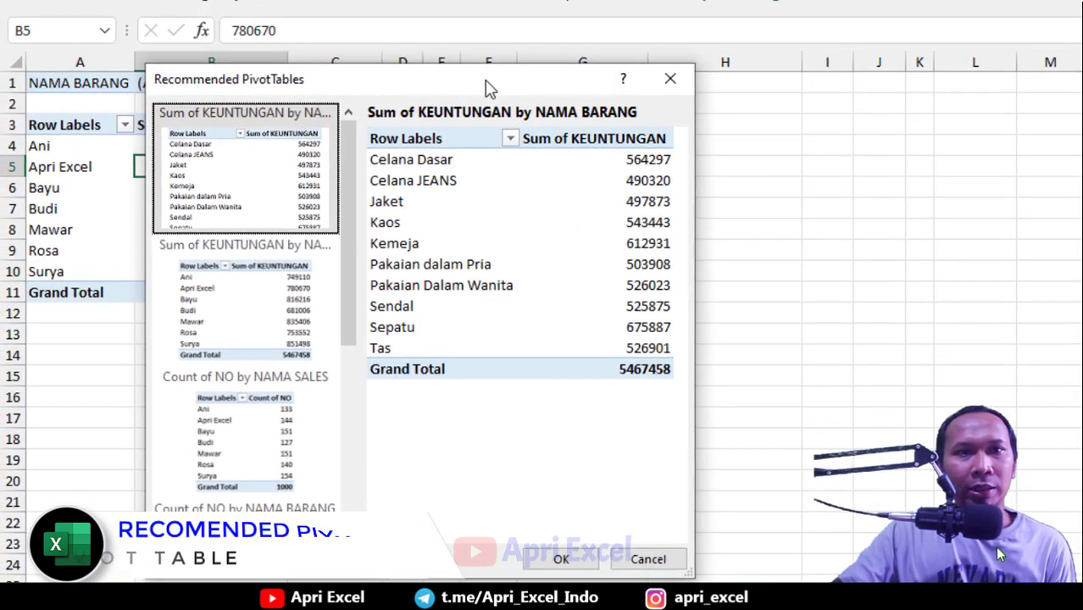
pyautogui.moveTo(489, 88); pyautogui.dragTo(733, 96)
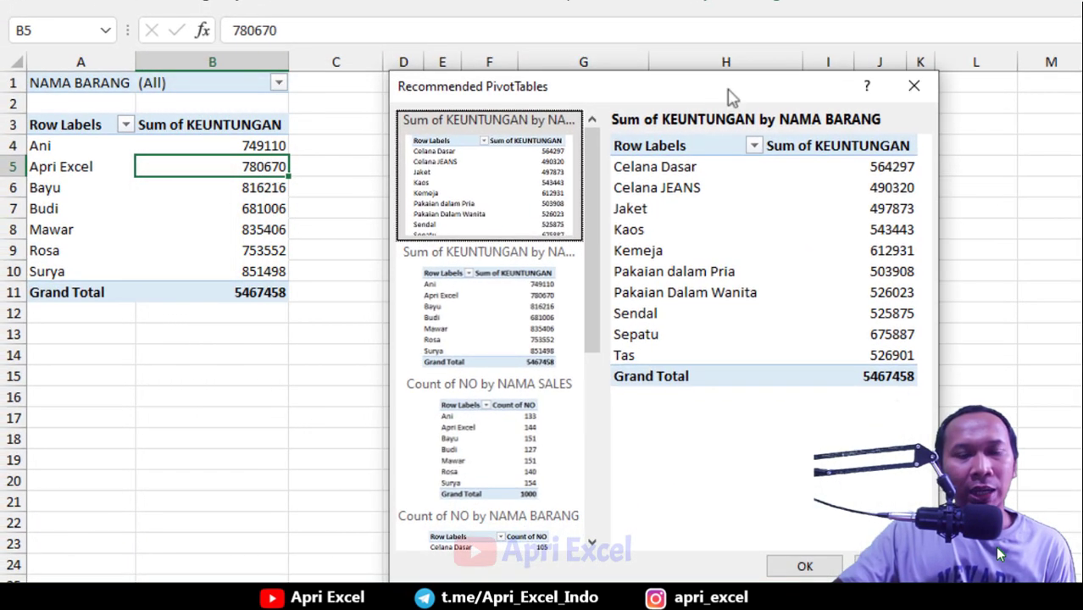
pyautogui.click(566, 292)
pyautogui.click(507, 438)
pyautogui.scroll(-4, 506, 433)
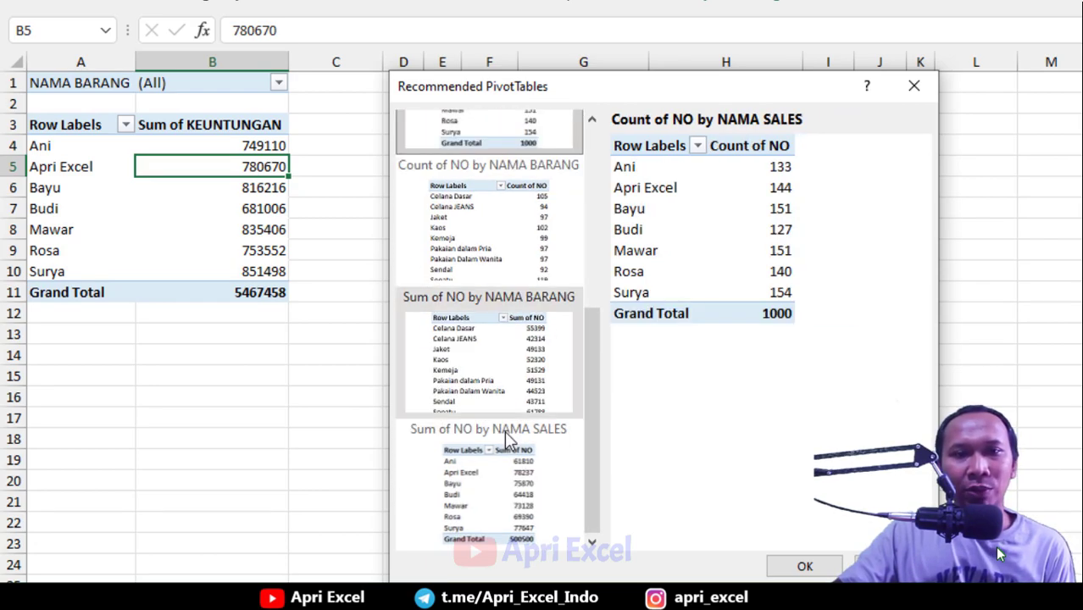
pyautogui.click(503, 260)
pyautogui.click(502, 396)
pyautogui.click(515, 482)
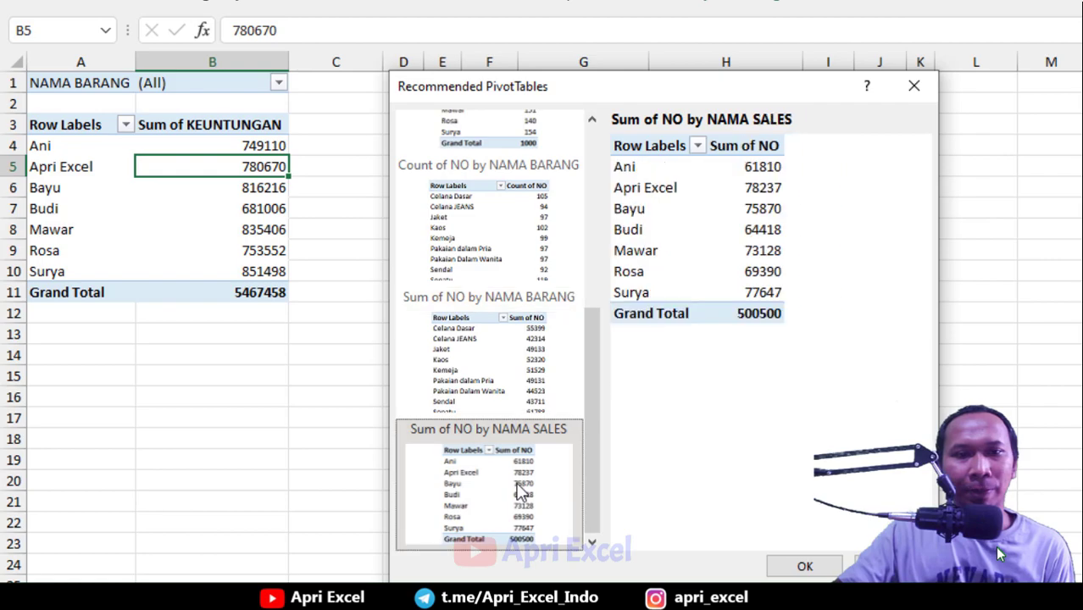
pyautogui.click(801, 566)
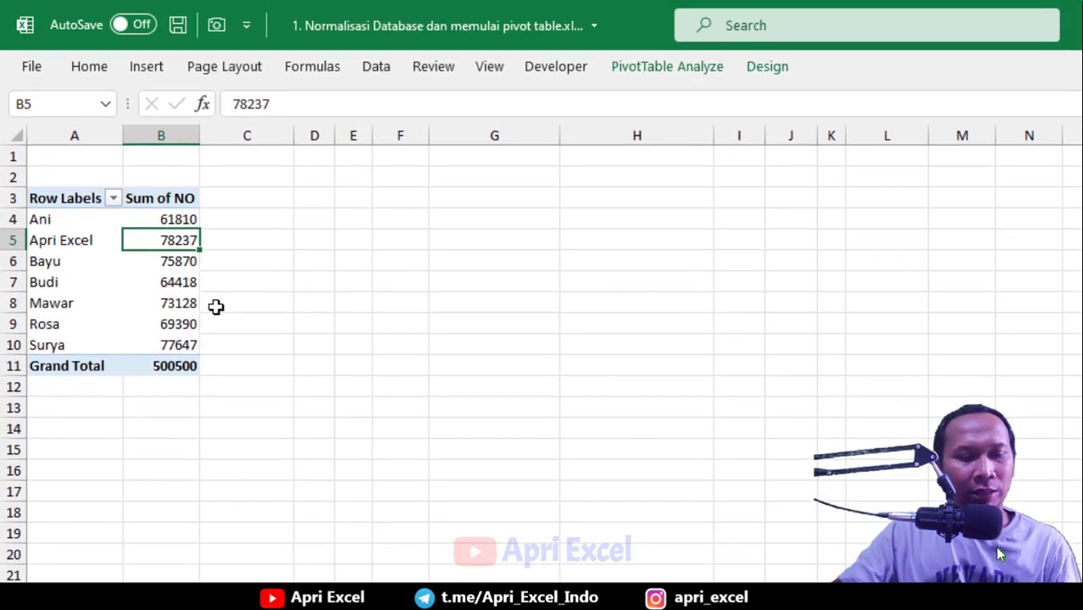
# Undo the recommended pivot table and select the salesperson row labels in the pivot table
pyautogui.hotkey('ctrl', 'z')
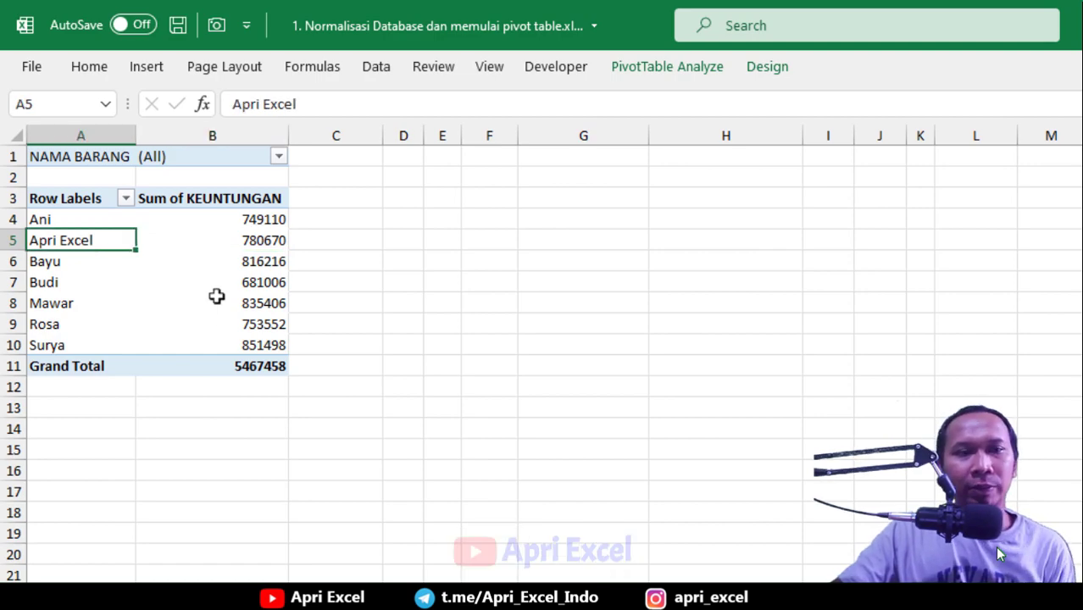
pyautogui.click(196, 284)
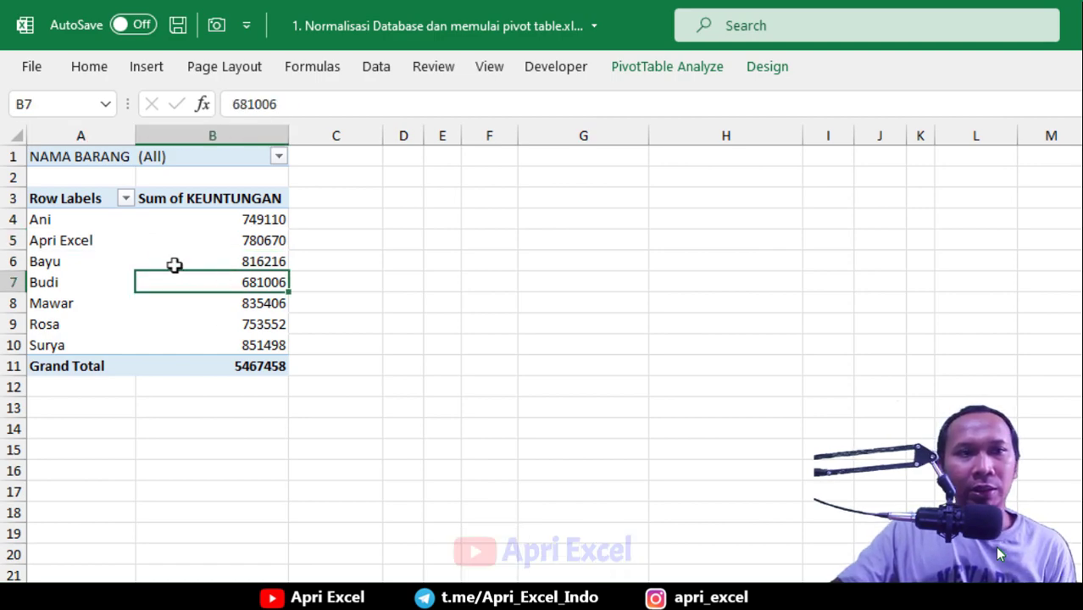
pyautogui.click(78, 248)
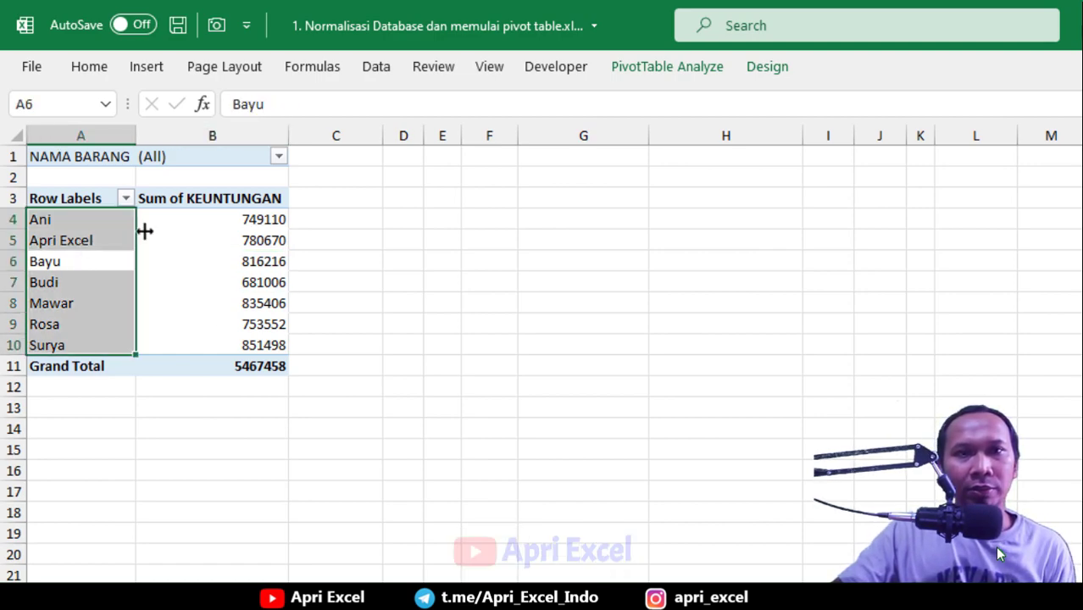
# Show the pivot table's field list, add Months to the rows, and place NAMA SALES above it
pyautogui.click(683, 69)
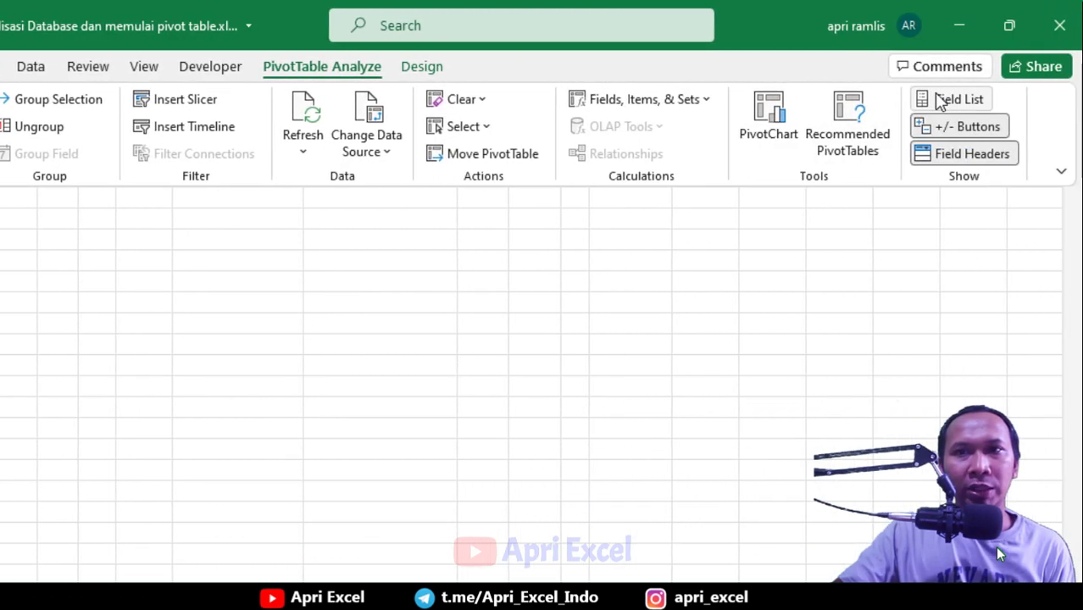
pyautogui.click(939, 100)
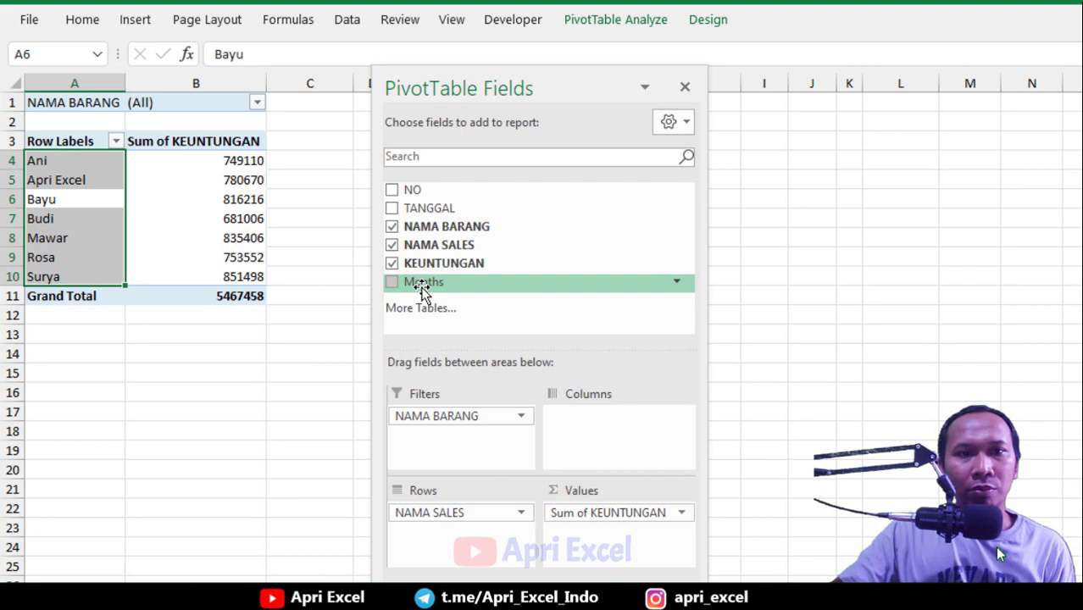
pyautogui.moveTo(399, 288); pyautogui.dragTo(442, 512)
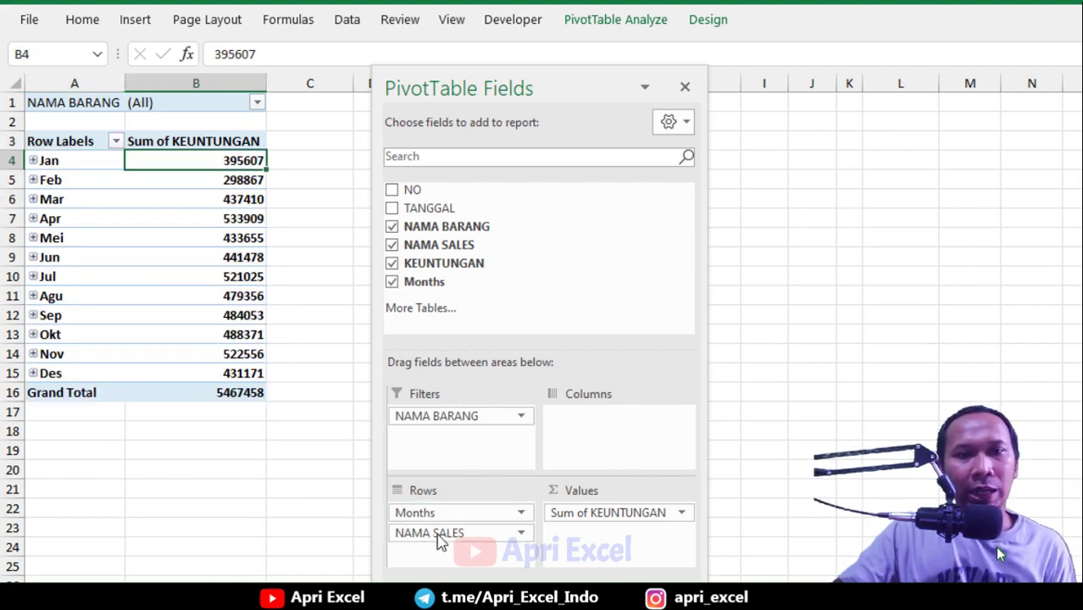
pyautogui.moveTo(438, 540); pyautogui.dragTo(457, 511)
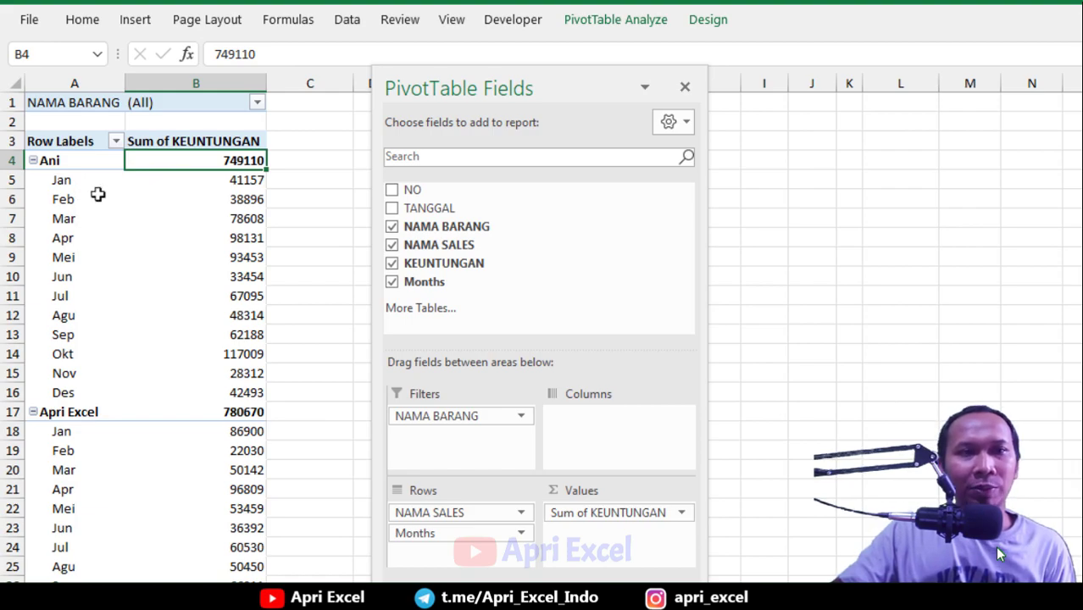
# Close the field list and set the pivot table's report layout to tabular form
pyautogui.click(97, 193)
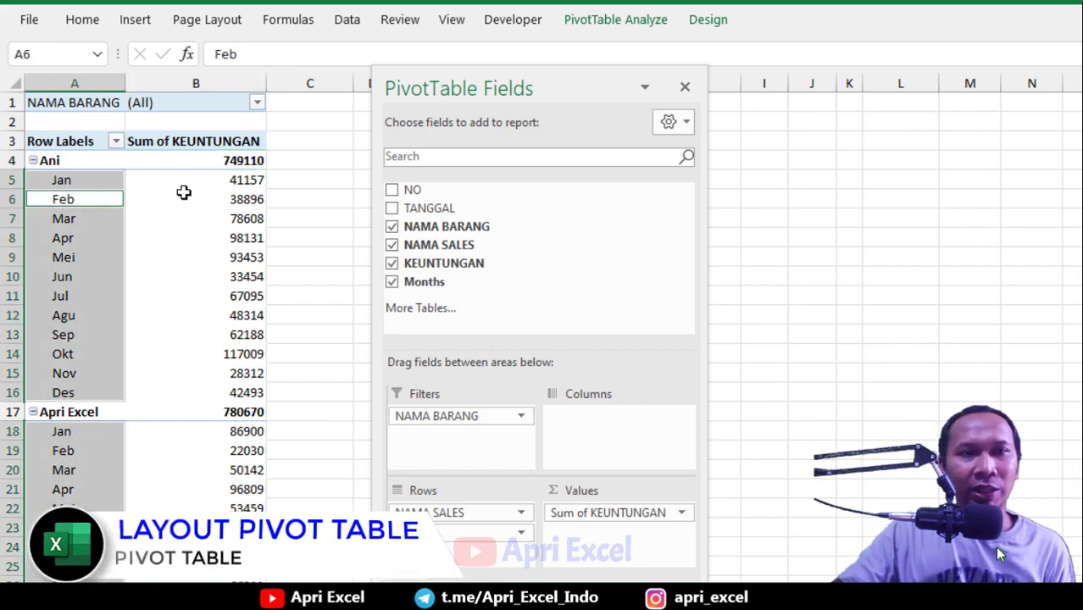
pyautogui.click(182, 197)
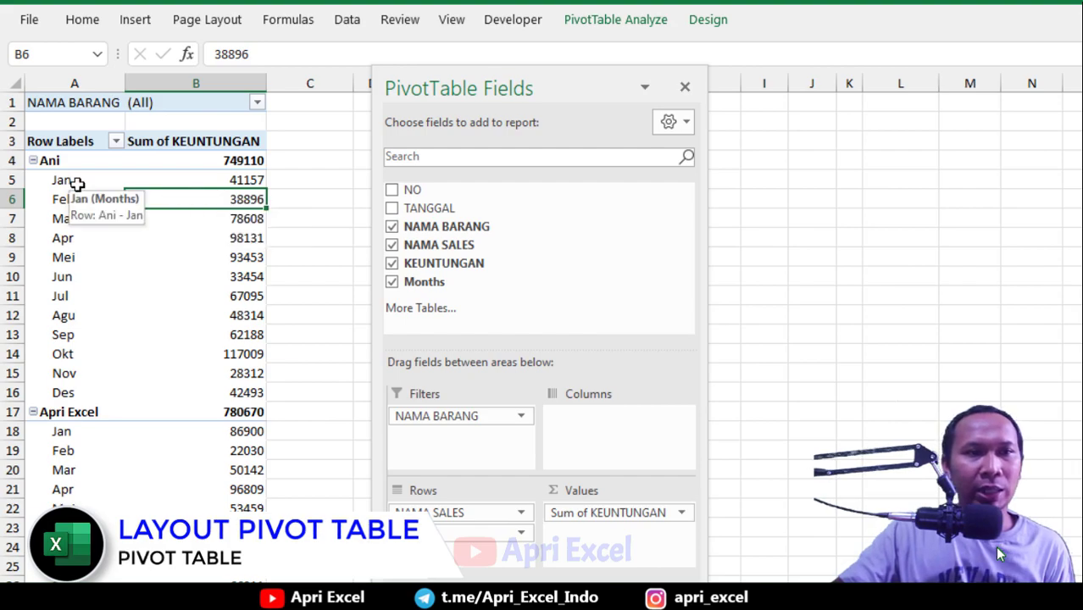
pyautogui.click(77, 182)
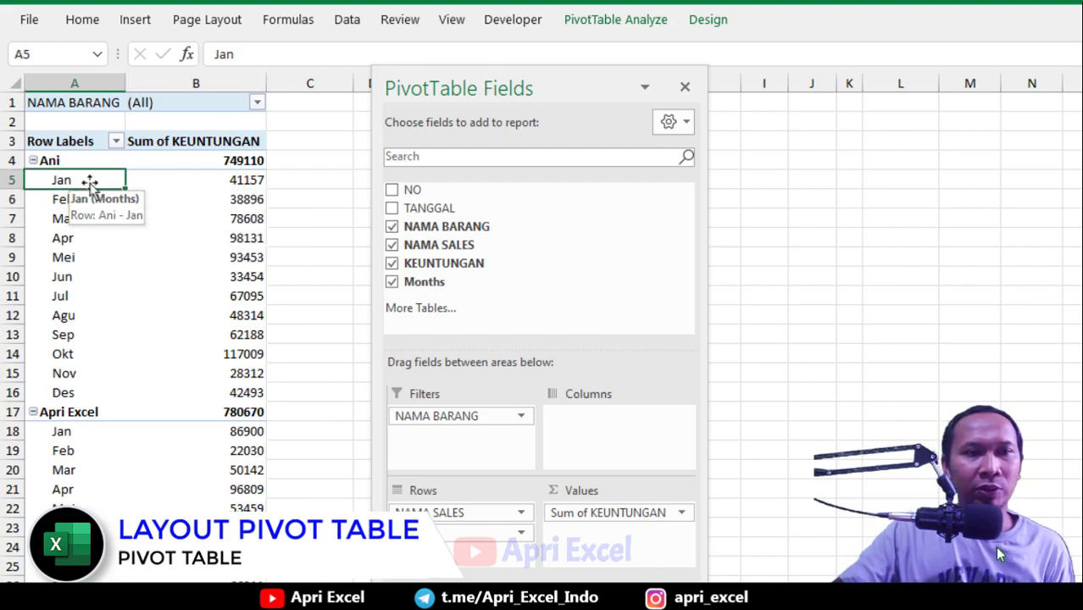
pyautogui.click(685, 89)
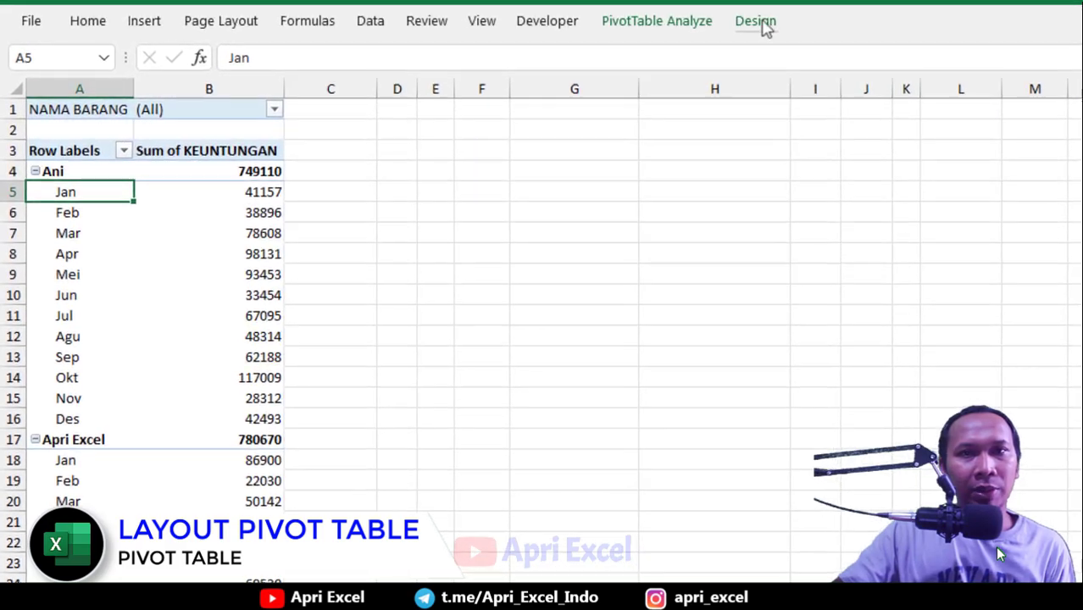
pyautogui.click(716, 22)
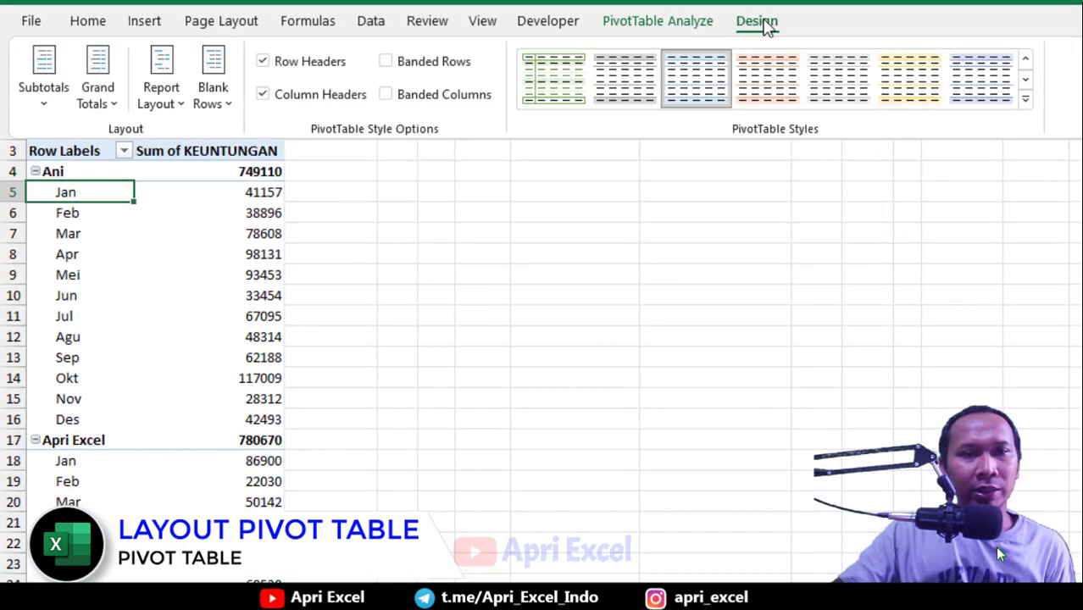
pyautogui.click(174, 110)
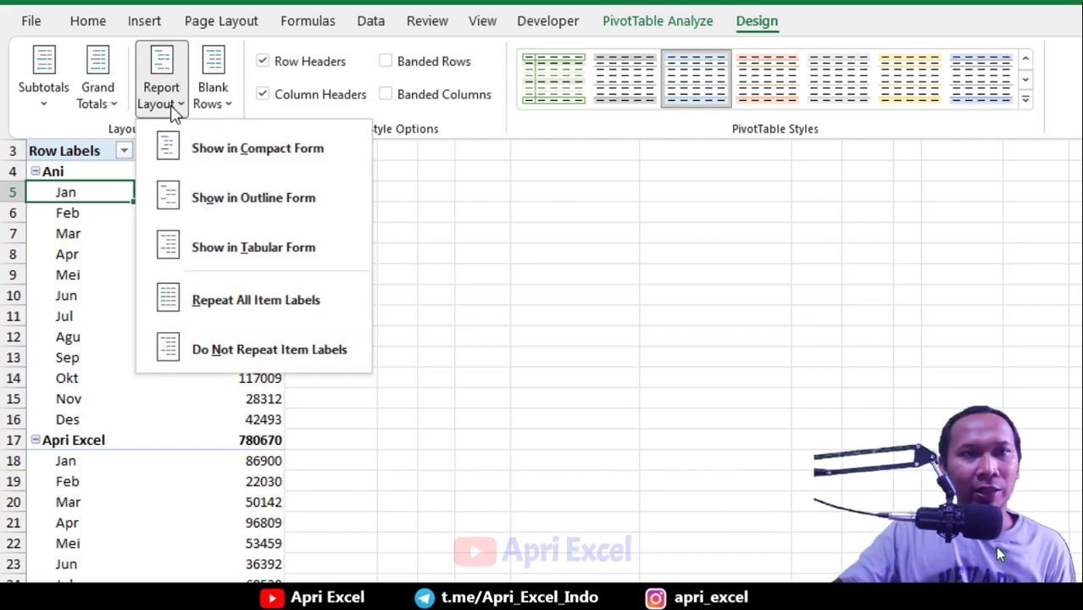
pyautogui.click(294, 260)
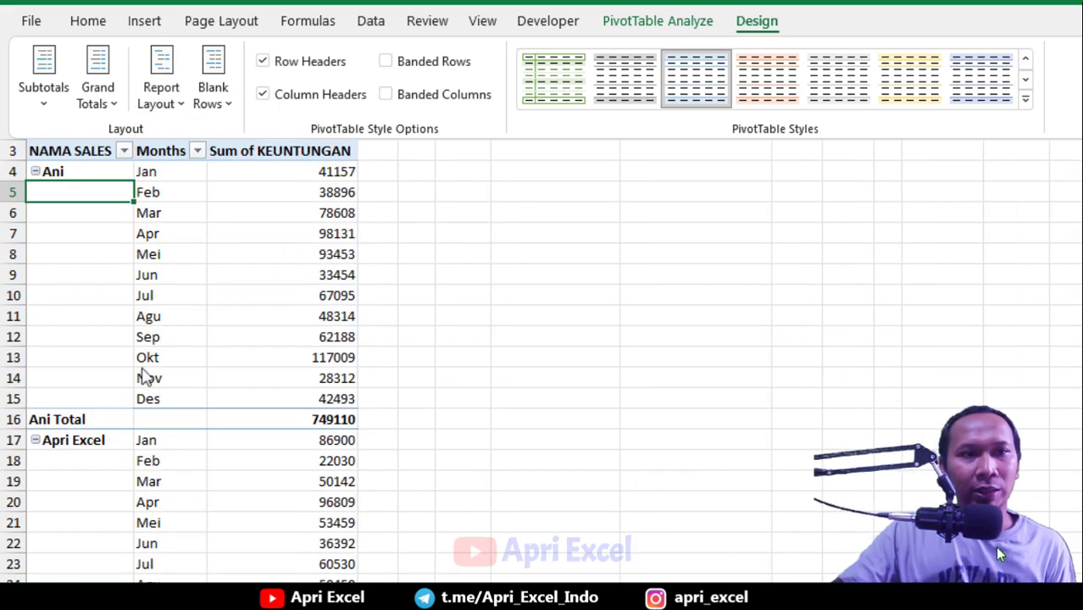
# Check the first salesperson's total row and set the pivot table not to show subtotals
pyautogui.click(73, 420)
pyautogui.click(75, 418)
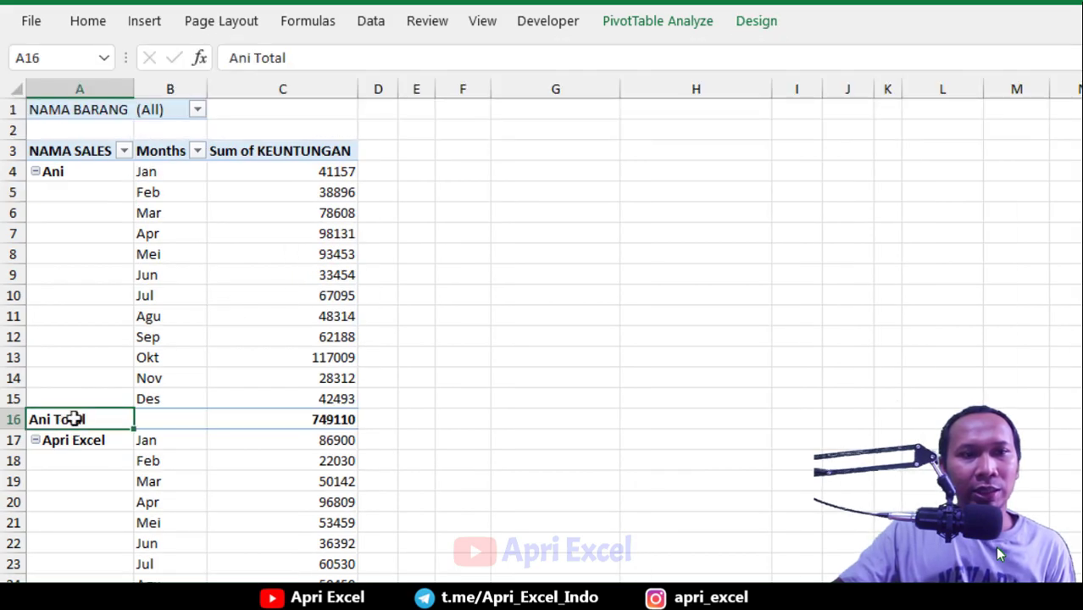
pyautogui.click(286, 416)
pyautogui.click(76, 421)
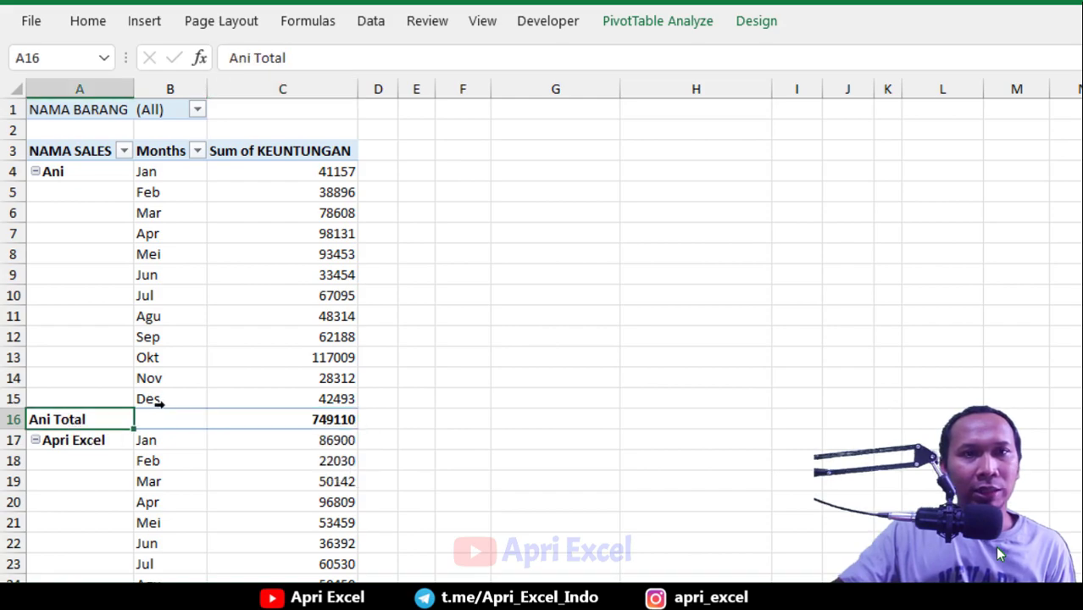
pyautogui.scroll(-2, 164, 403)
pyautogui.scroll(2, 164, 404)
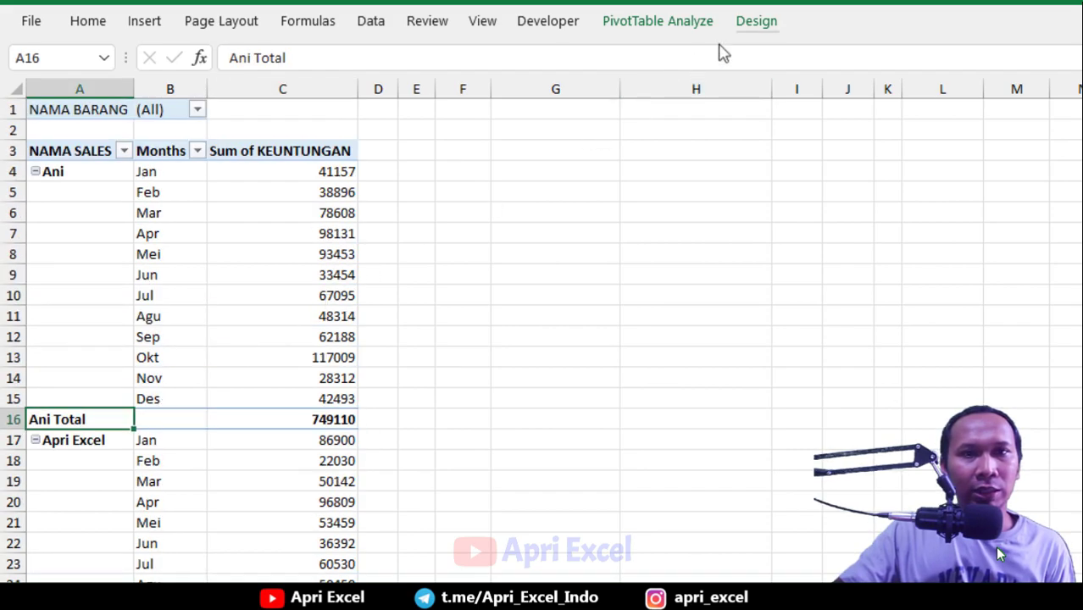
pyautogui.click(755, 24)
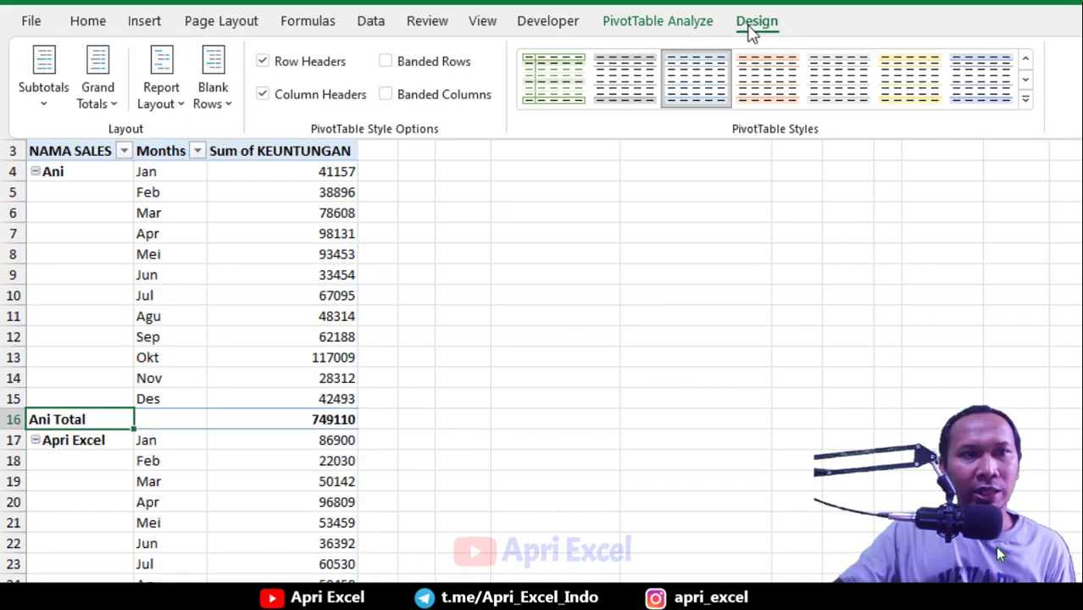
pyautogui.click(47, 111)
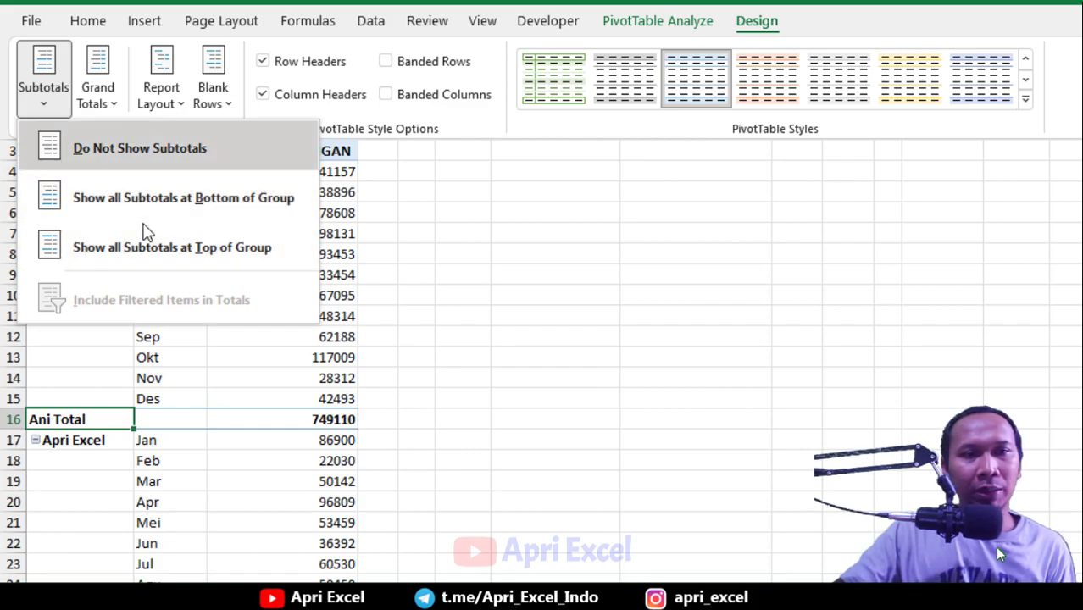
pyautogui.click(150, 165)
# Select the Grand Total row at the end of the pivot table and turn grand totals off for rows and columns
pyautogui.scroll(-2, 290, 296)
pyautogui.scroll(-20, 290, 295)
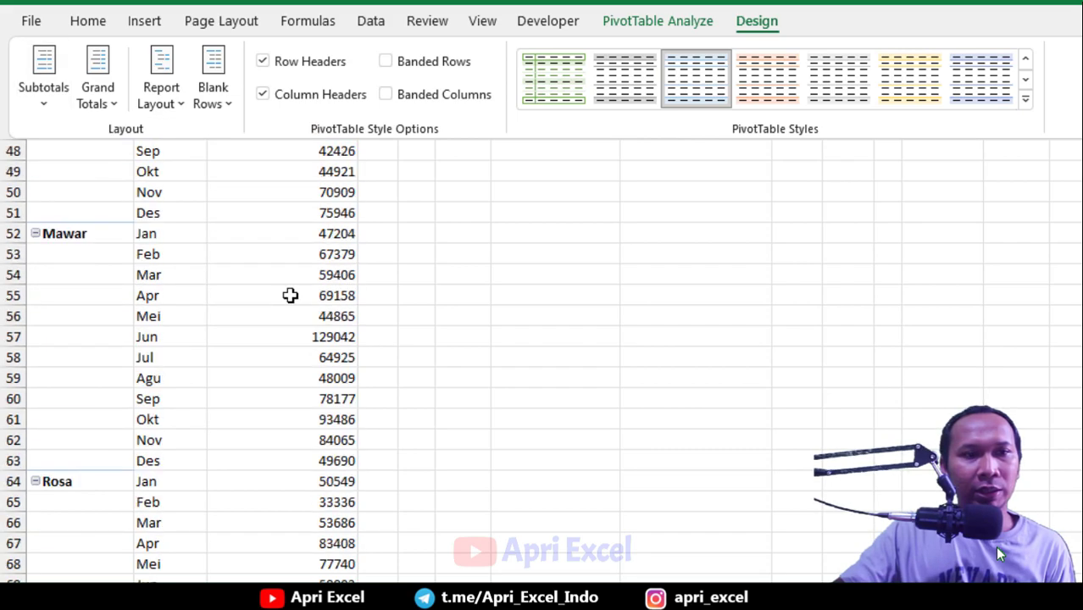
pyautogui.scroll(3, 290, 294)
pyautogui.scroll(2, 290, 295)
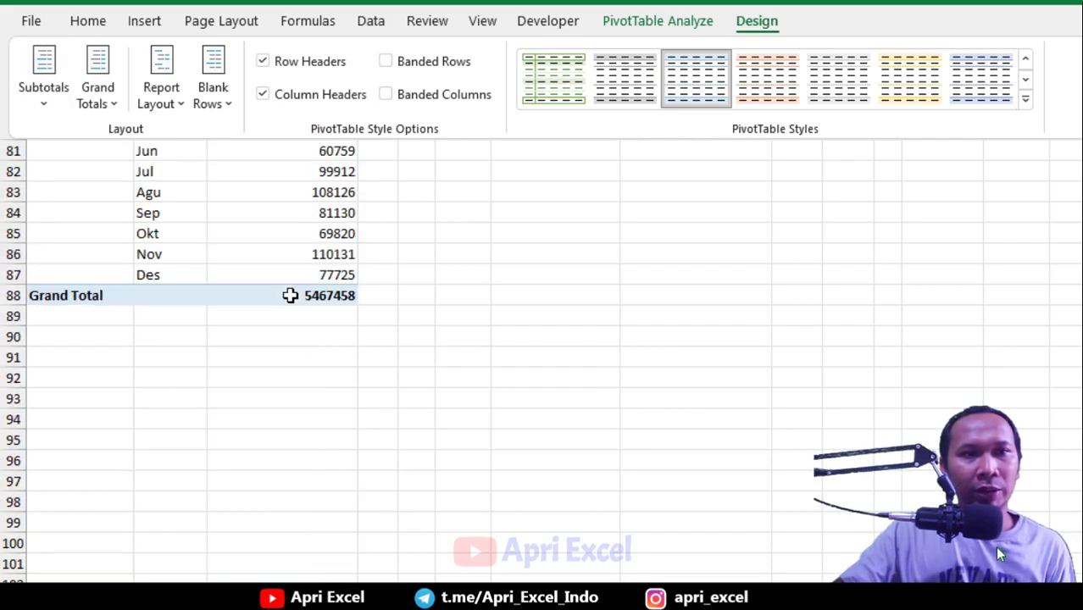
pyautogui.click(189, 285)
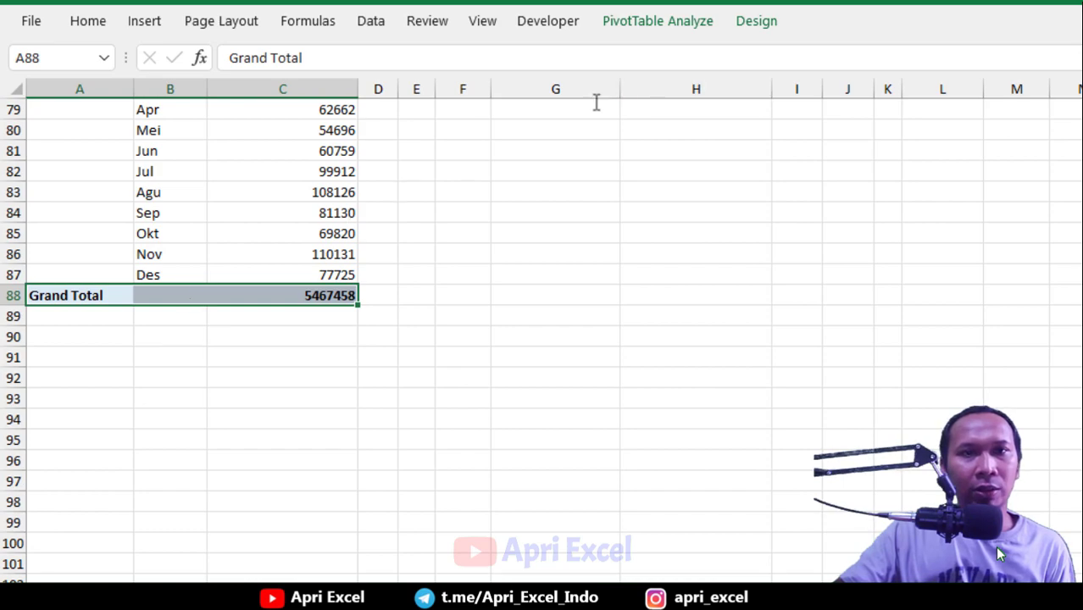
pyautogui.click(755, 28)
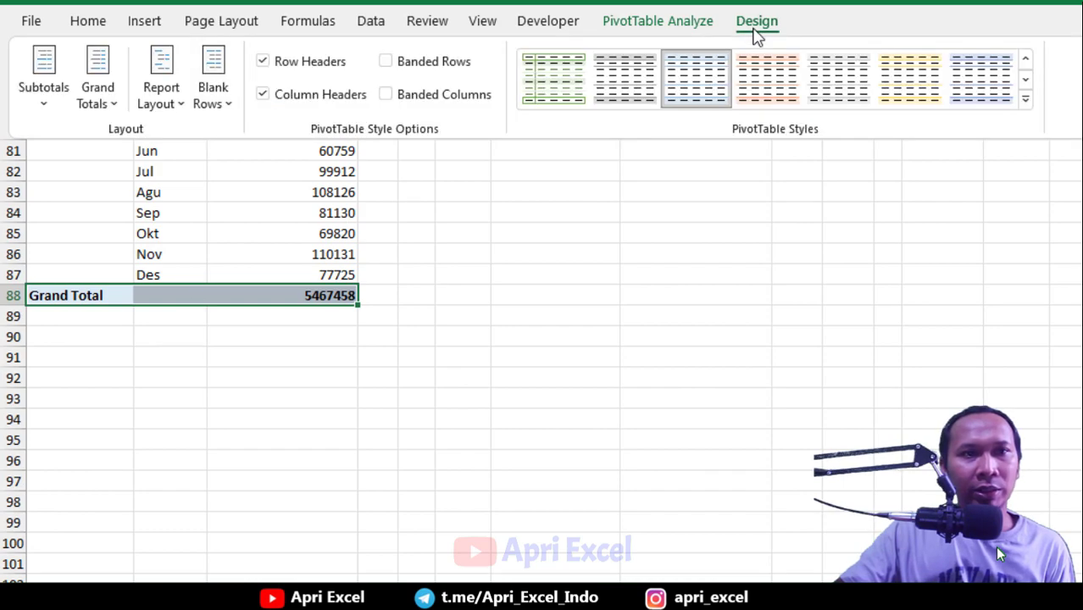
pyautogui.click(116, 106)
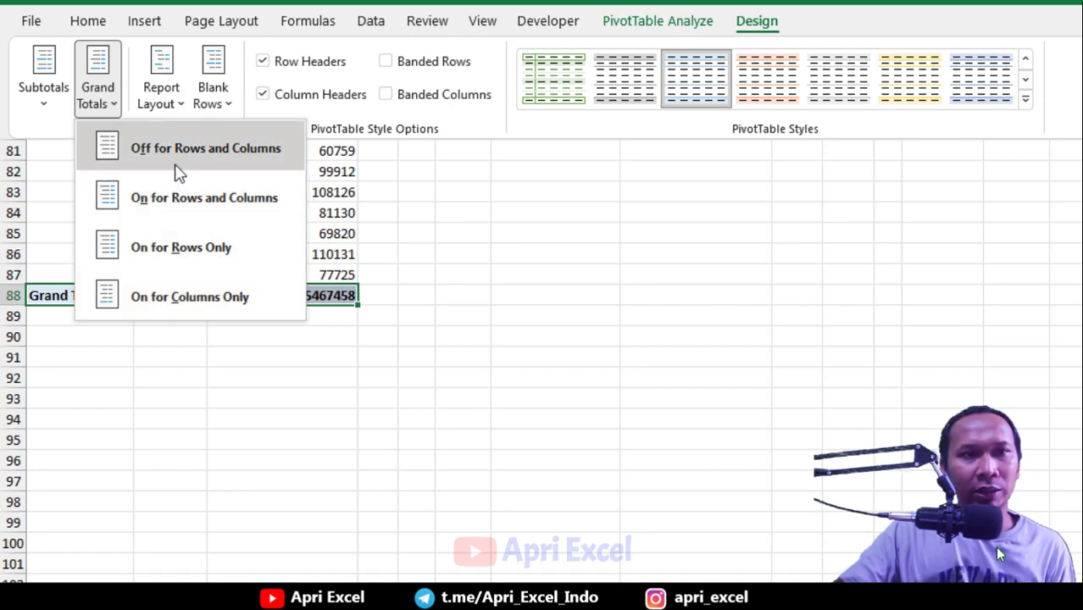
pyautogui.click(259, 158)
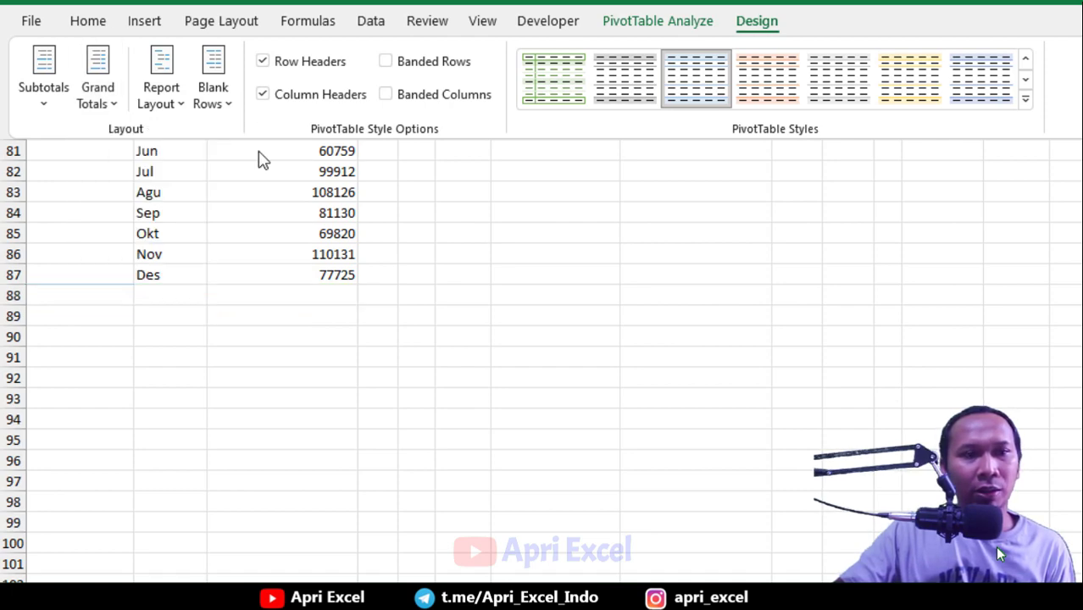
# Turn the pivot table's grand totals on for columns only and return to its first rows
pyautogui.click(109, 106)
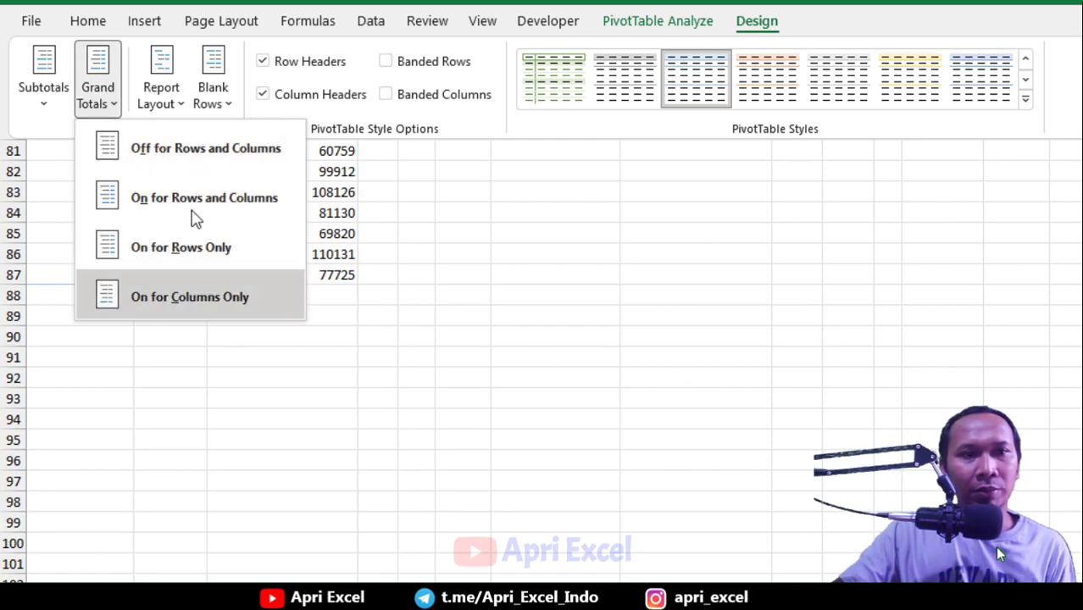
pyautogui.click(226, 297)
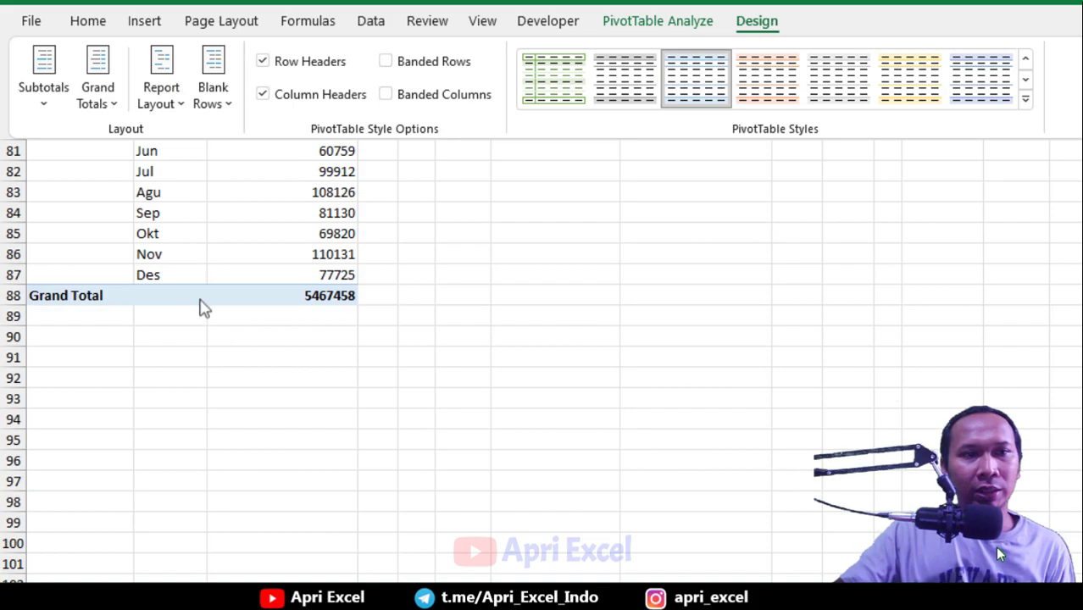
pyautogui.scroll(2, 135, 311)
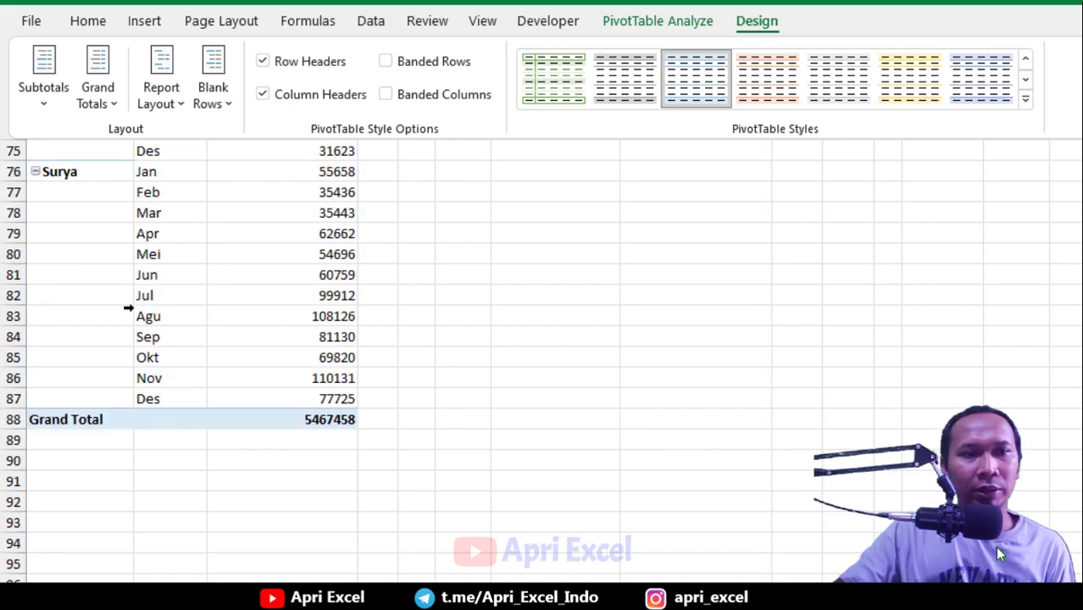
pyautogui.scroll(20, 127, 308)
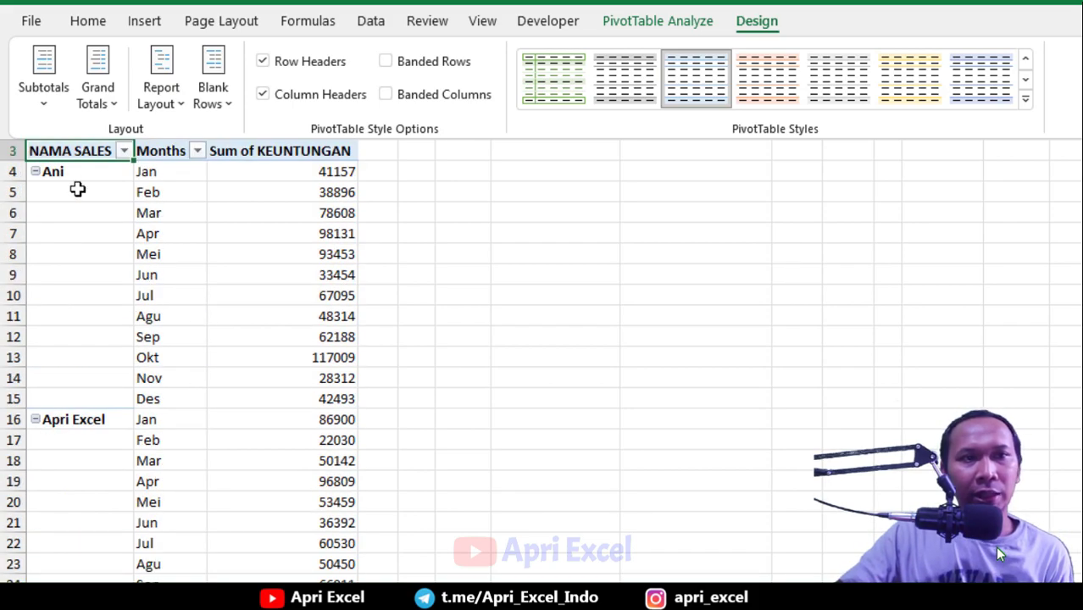
# Set the pivot table's report layout to repeat all item labels so each month row carries its salesperson's name
pyautogui.click(77, 190)
pyautogui.click(75, 174)
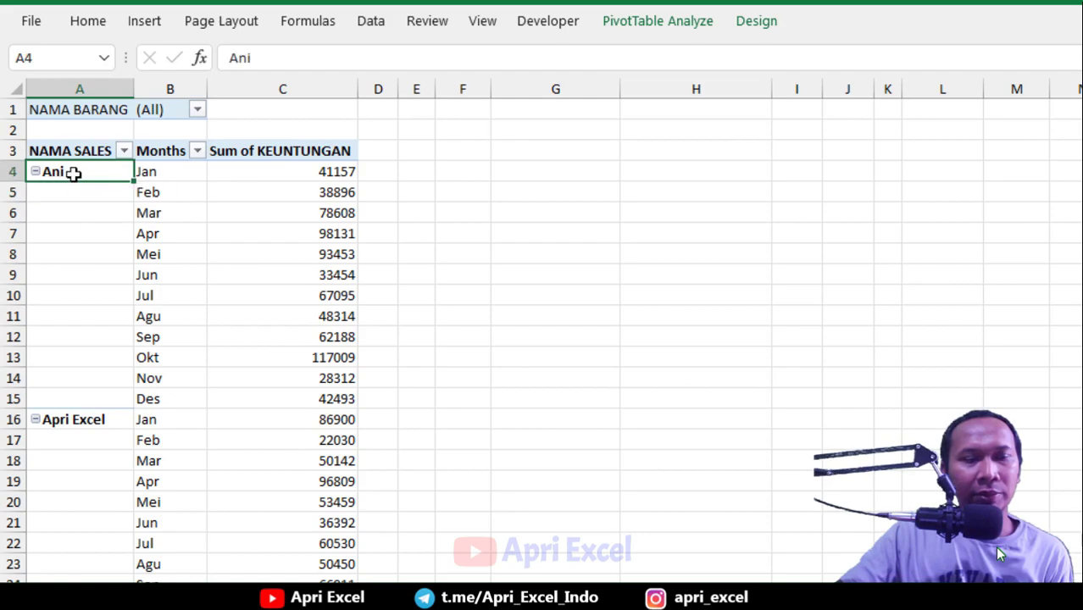
pyautogui.click(51, 190)
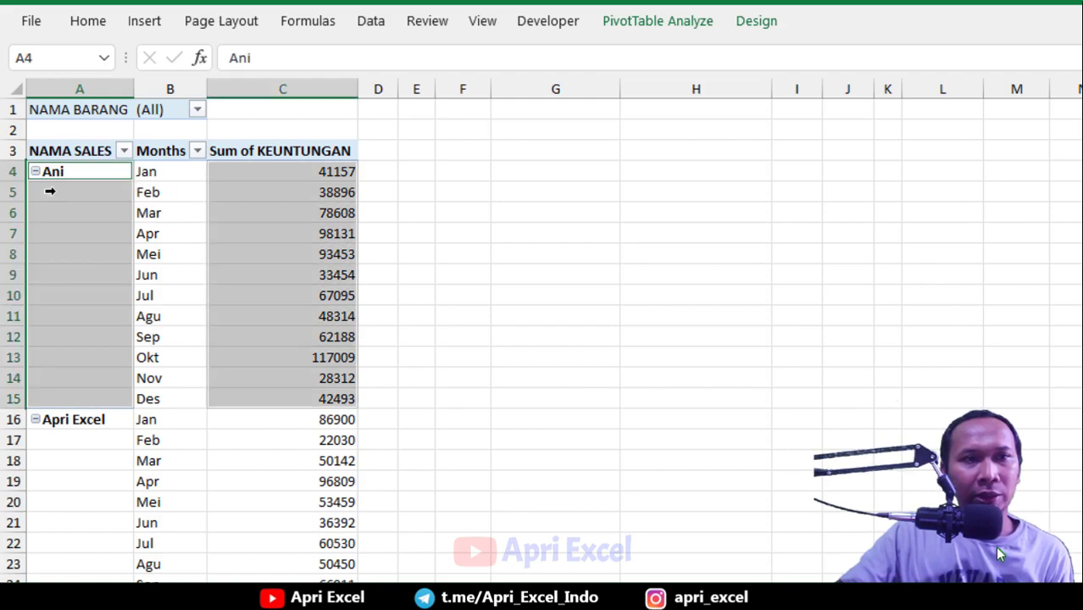
pyautogui.click(62, 261)
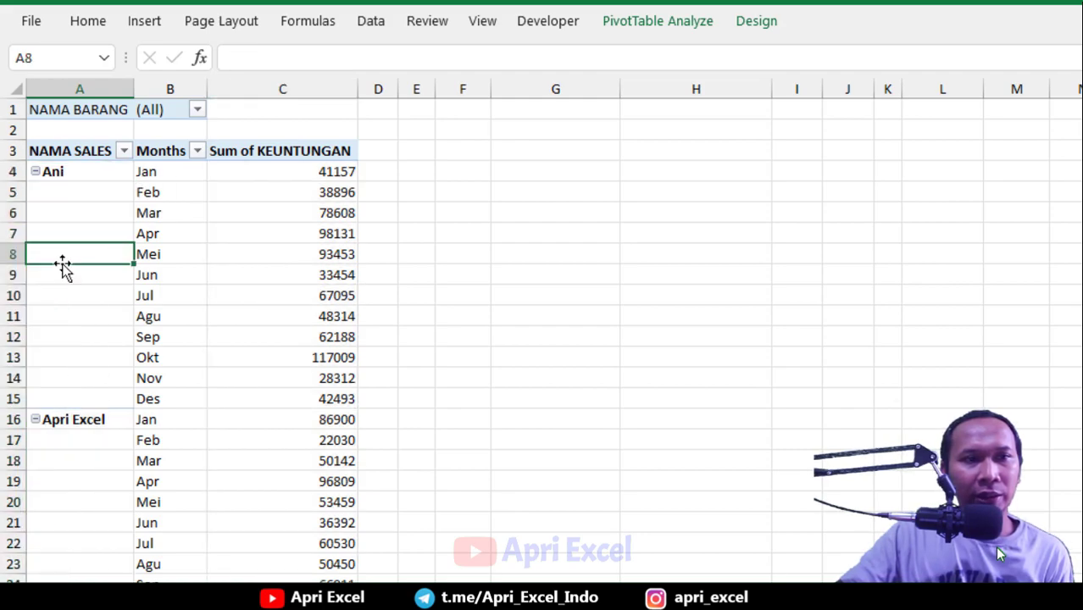
pyautogui.click(767, 25)
pyautogui.click(170, 106)
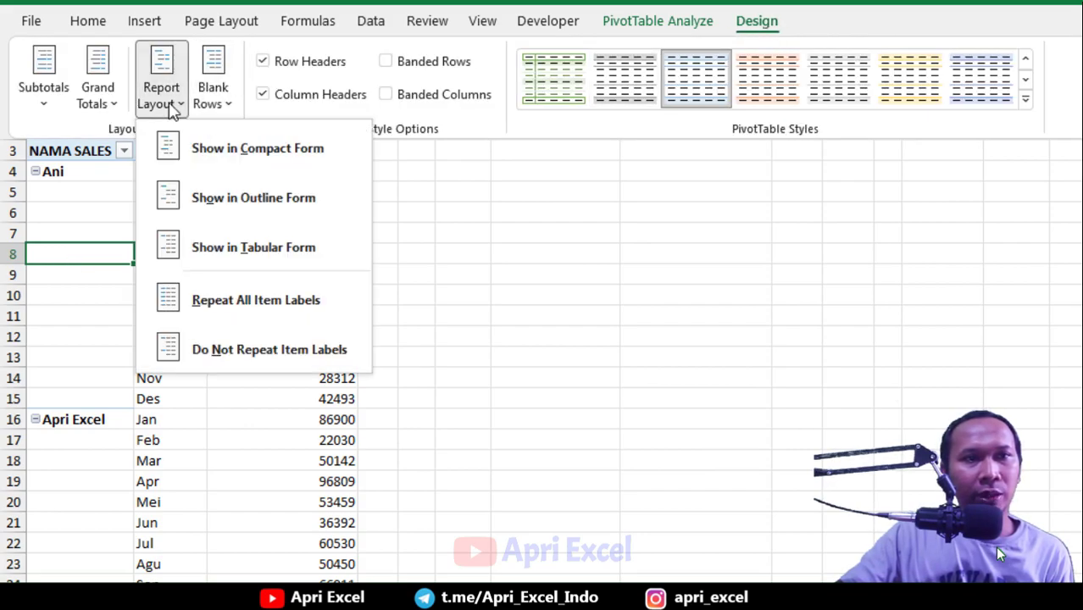
pyautogui.click(280, 304)
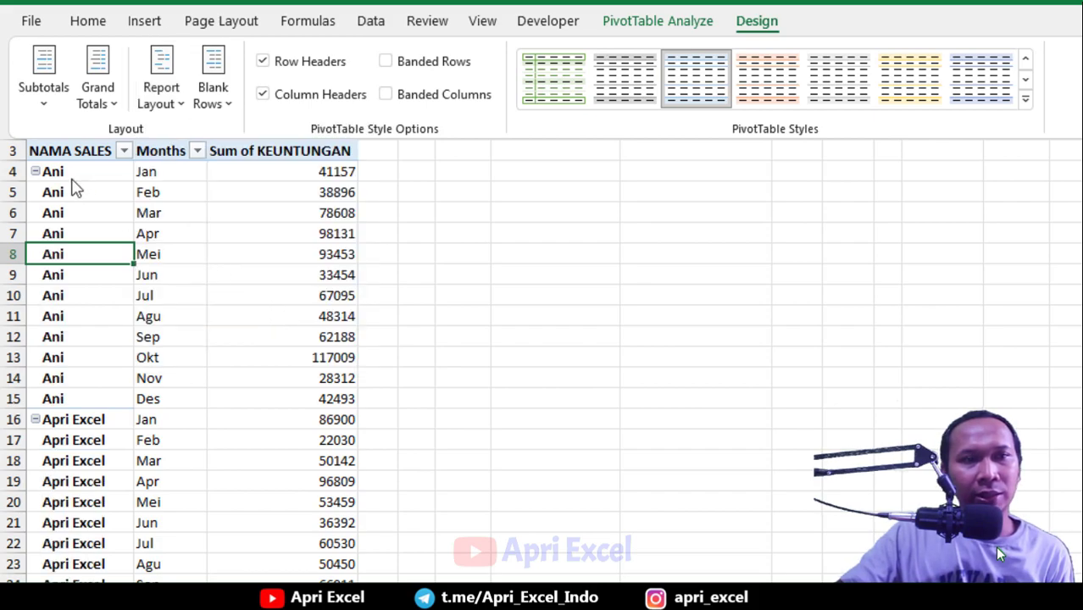
# Review the salesperson labels down the pivot table's rows, then return to the start and select the first profit value
pyautogui.click(76, 185)
pyautogui.click(78, 184)
pyautogui.scroll(-15, 79, 185)
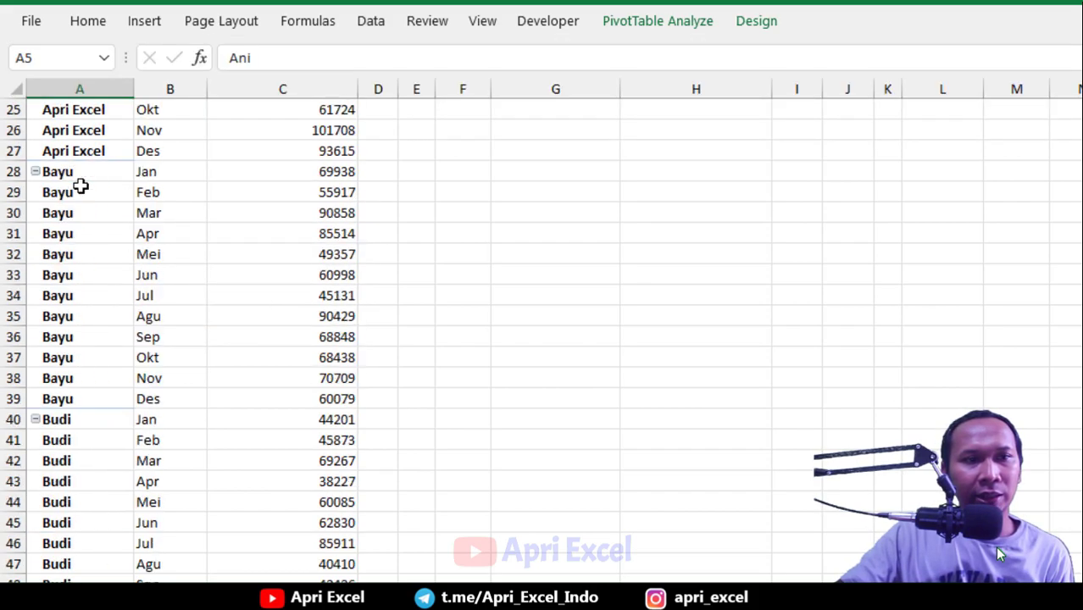
pyautogui.scroll(-7, 80, 185)
pyautogui.scroll(20, 80, 185)
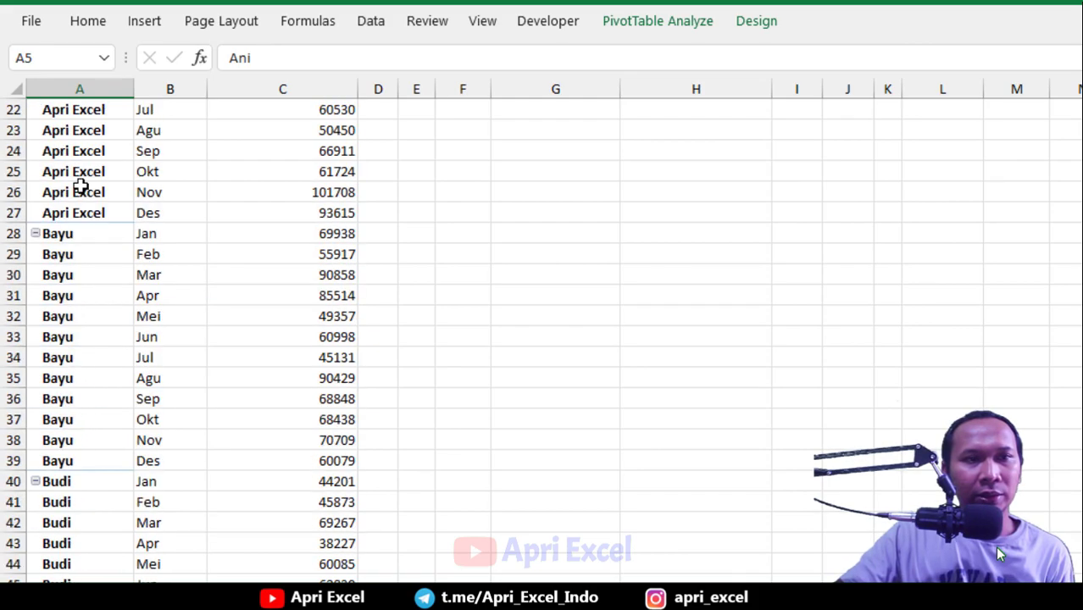
pyautogui.click(273, 169)
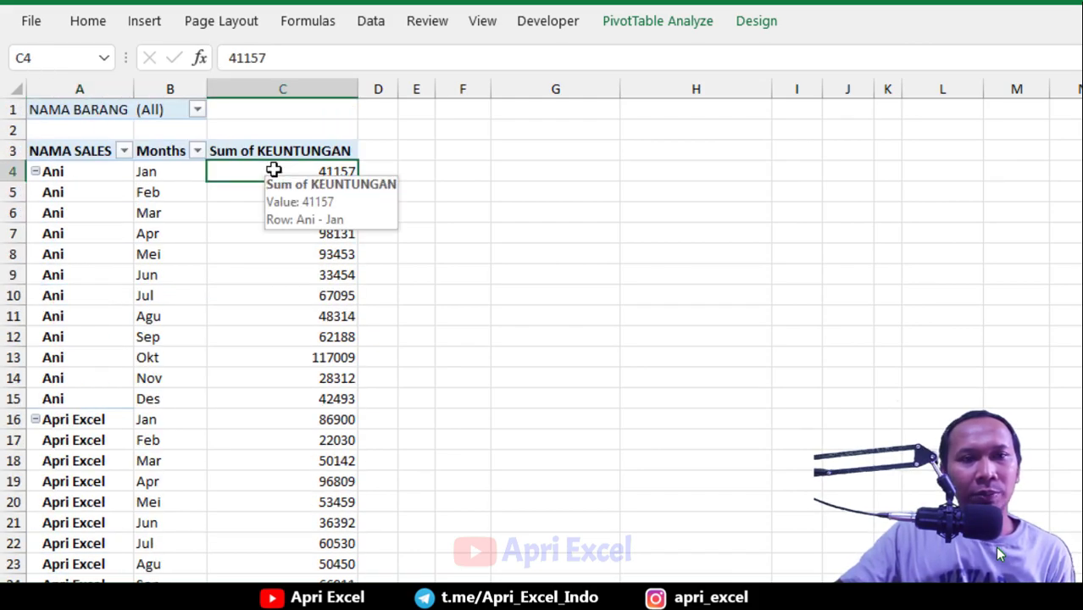